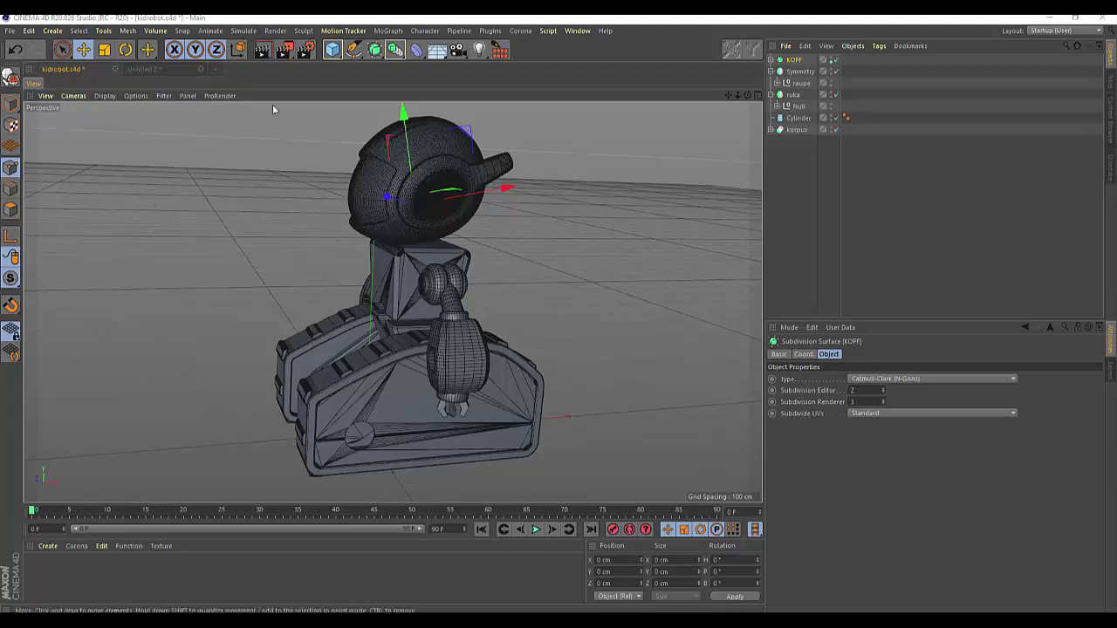
Add a cylinder and move it up into the robot's body, then render a shaded preview.
click(332, 49)
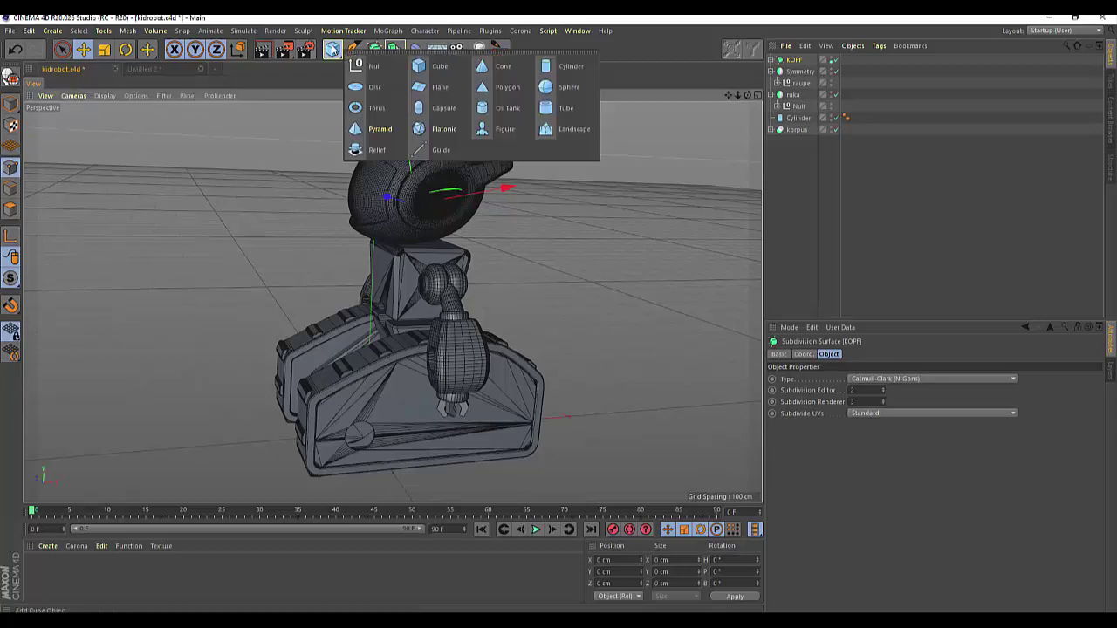
click(548, 75)
mouse_move(388, 307)
mouse_down()
mouse_move(395, 200)
mouse_move(394, 242)
mouse_up()
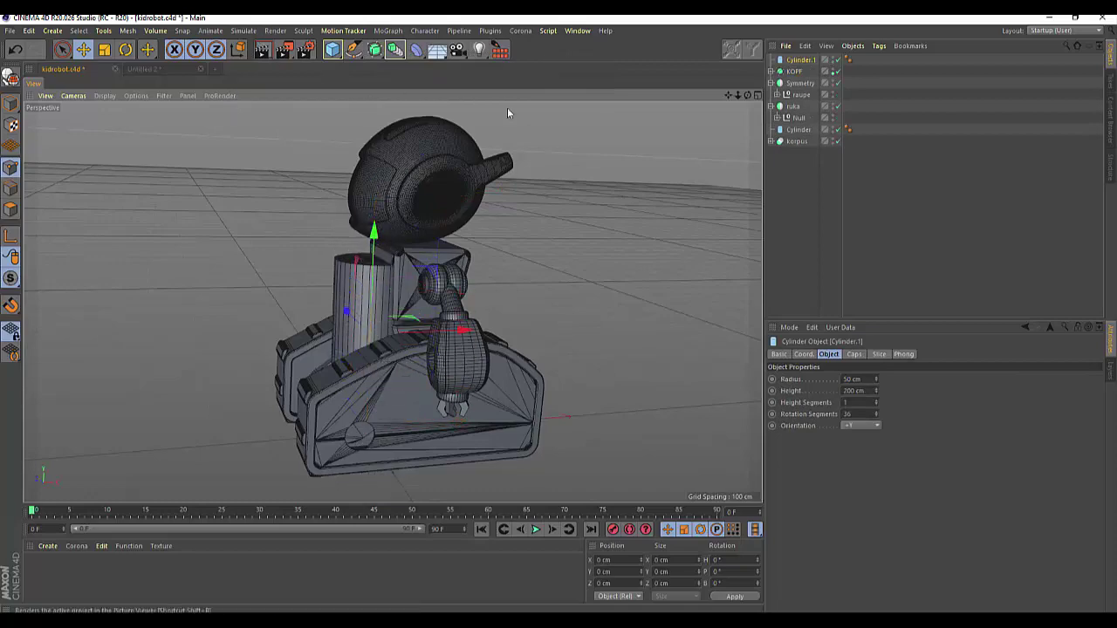
drag(748, 96, 664, 98)
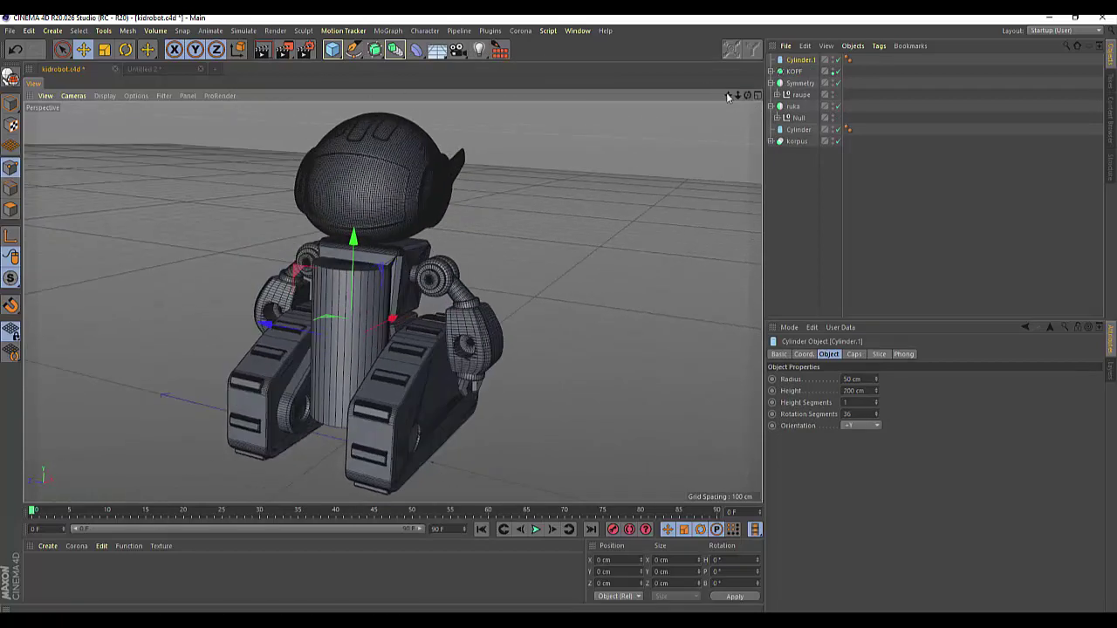
click(260, 55)
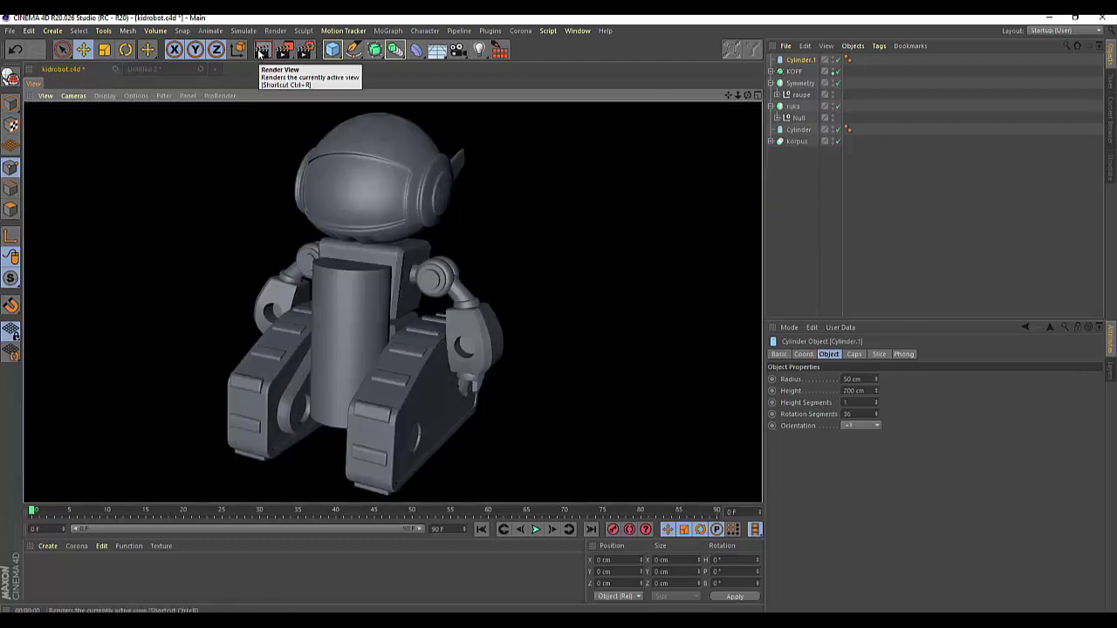
Raise the KOPF head slightly, then lift Cylinder.1 up toward the head.
click(795, 72)
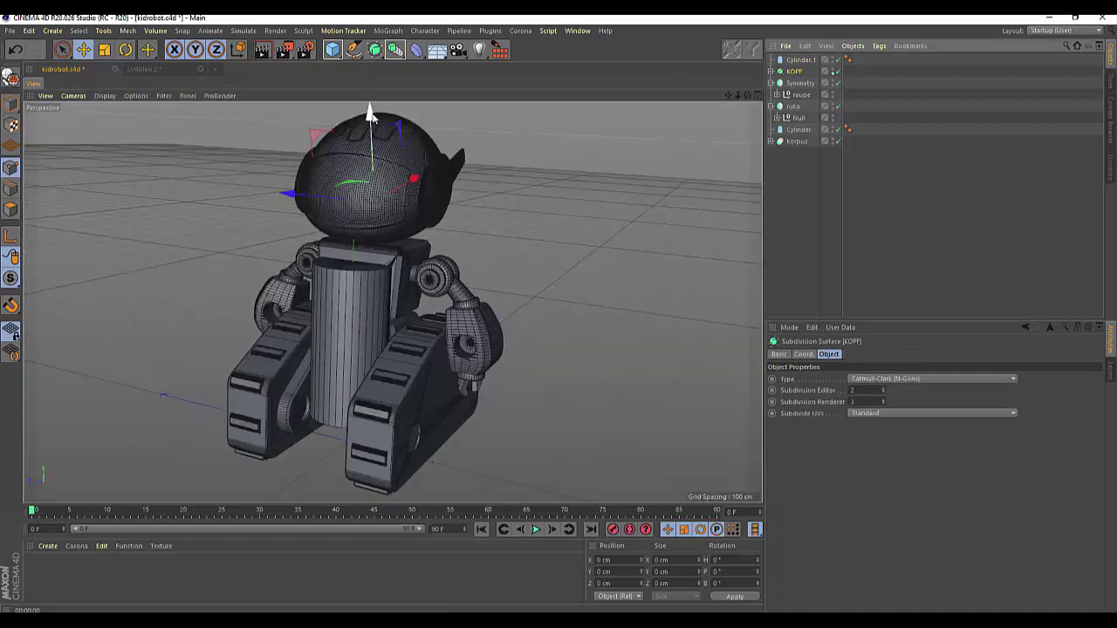
drag(372, 114, 373, 112)
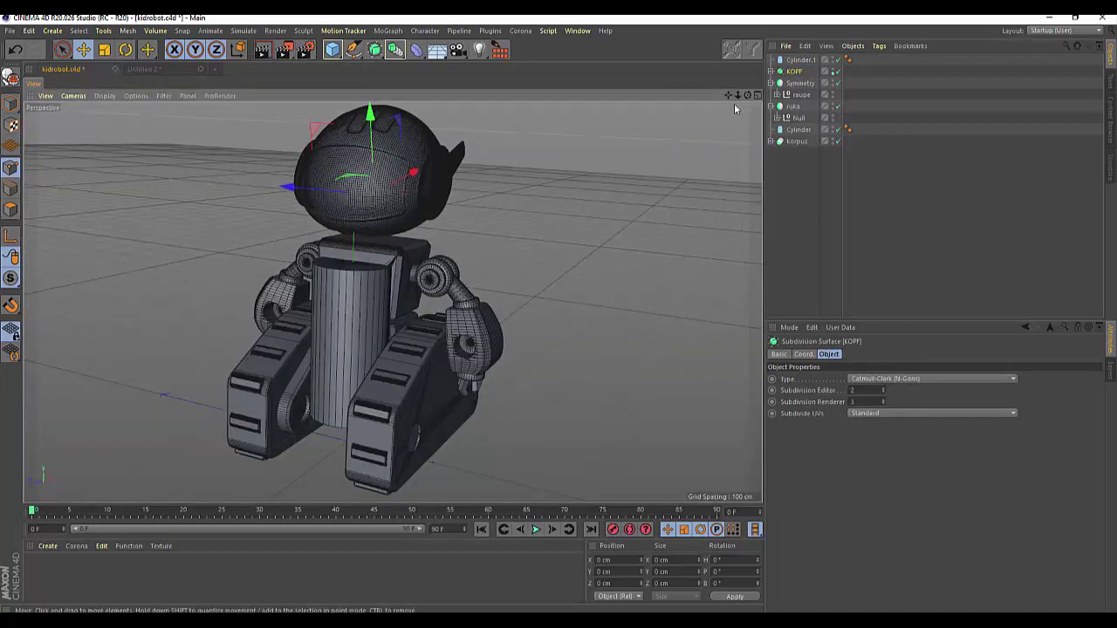
click(353, 296)
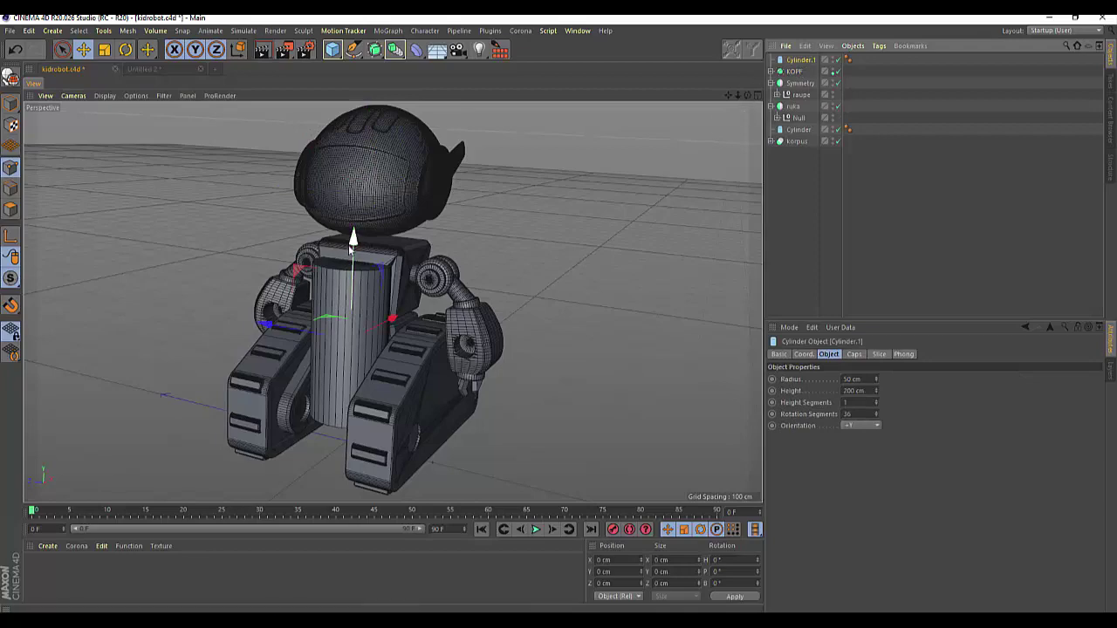
drag(354, 240, 356, 157)
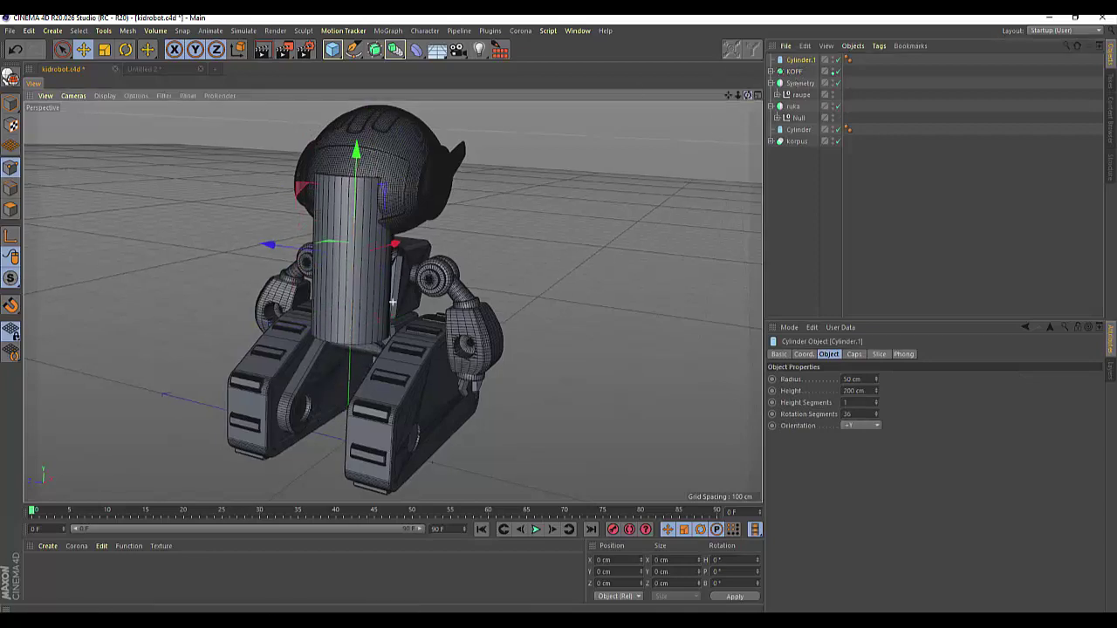
mouse_move(747, 94)
mouse_down()
mouse_move(471, 265)
mouse_move(531, 260)
mouse_up()
Resize Cylinder.1 to a 20 cm radius, 57 cm tall neck and position it.
click(875, 390)
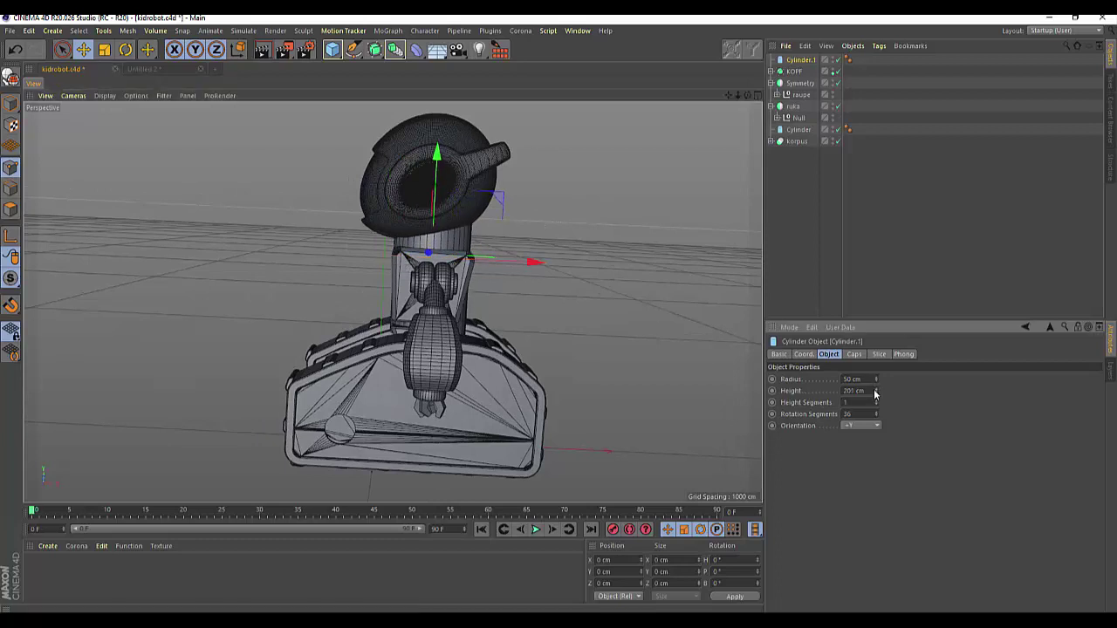
drag(876, 390, 876, 384)
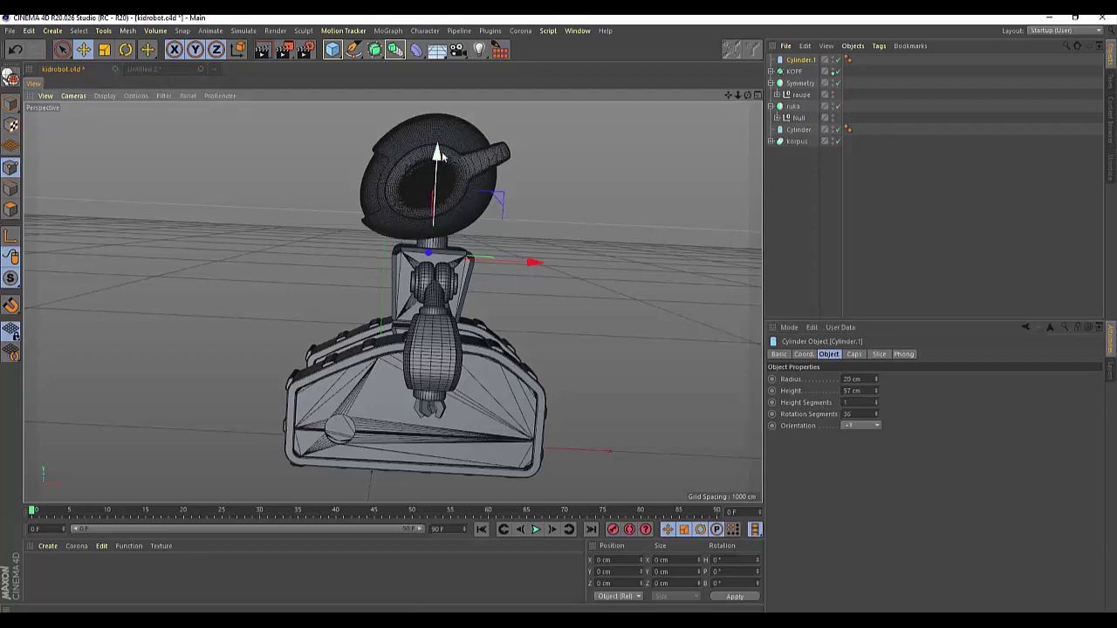
drag(434, 174, 435, 167)
mouse_move(747, 94)
mouse_down()
mouse_move(681, 97)
mouse_move(636, 231)
mouse_up()
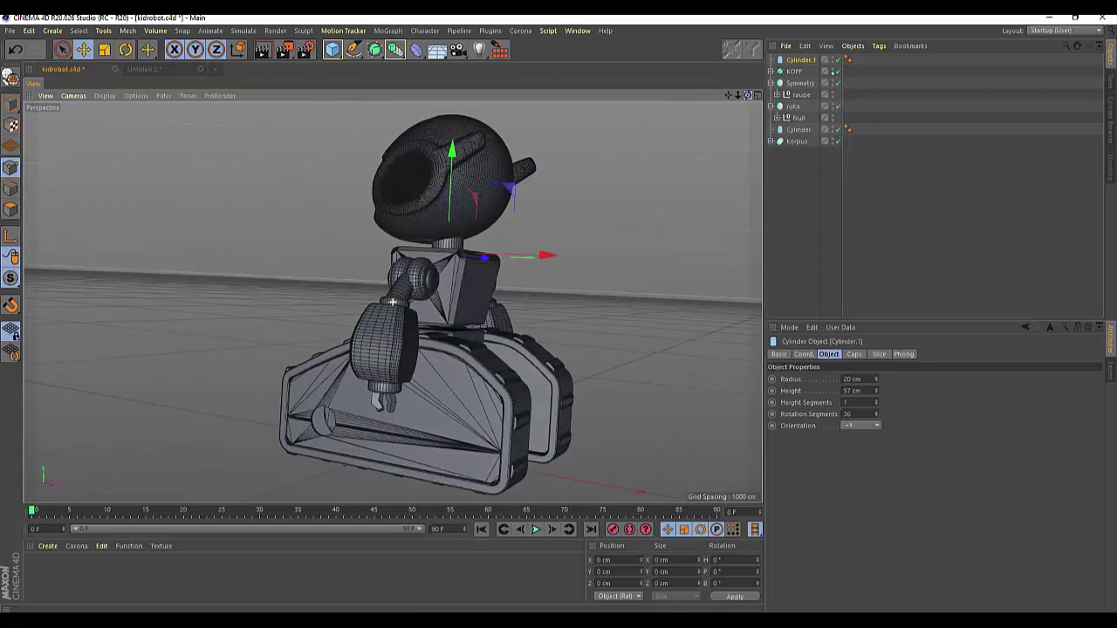
drag(553, 256, 561, 259)
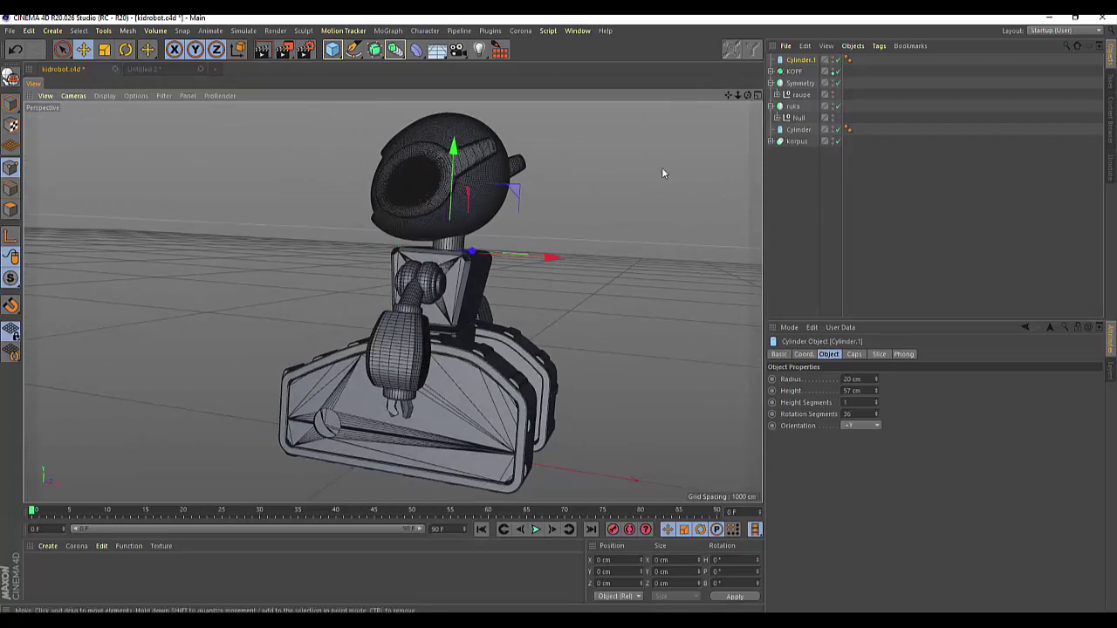
drag(748, 94, 699, 104)
alt+drag(393, 302, 393, 302)
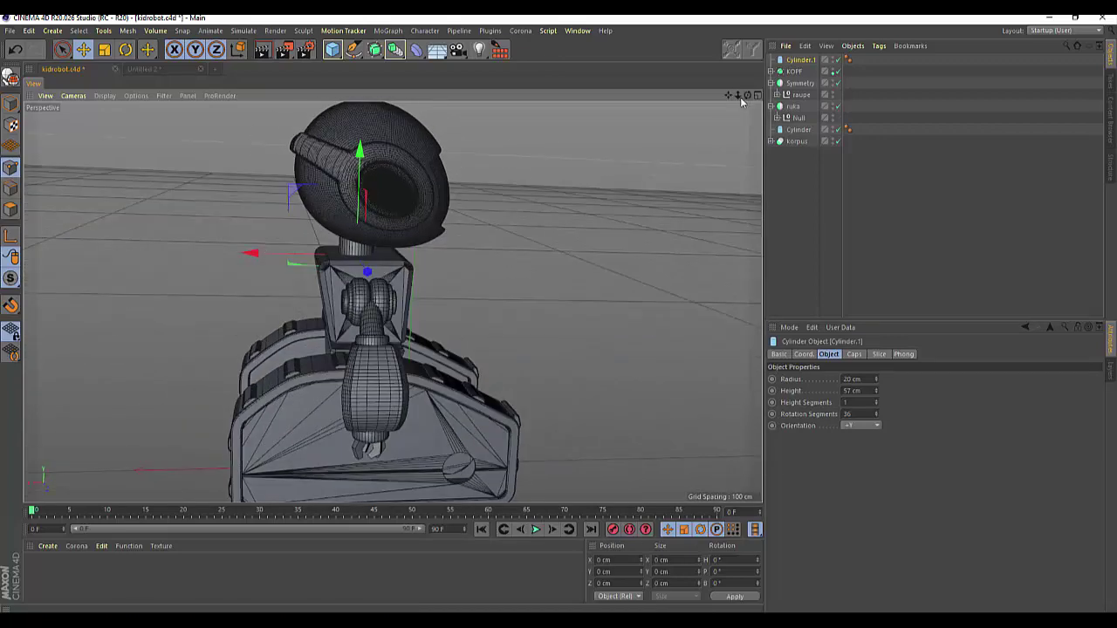
Raise the KOPF head so it sits on top of the new neck.
click(404, 162)
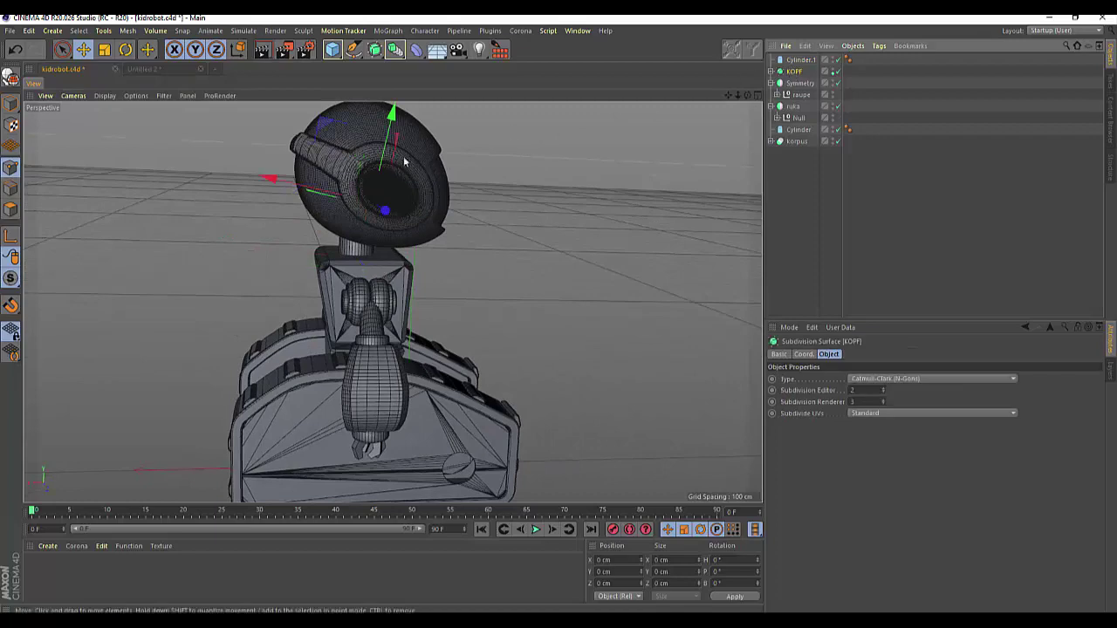
mouse_move(393, 113)
mouse_down()
mouse_move(394, 127)
mouse_move(393, 112)
mouse_up()
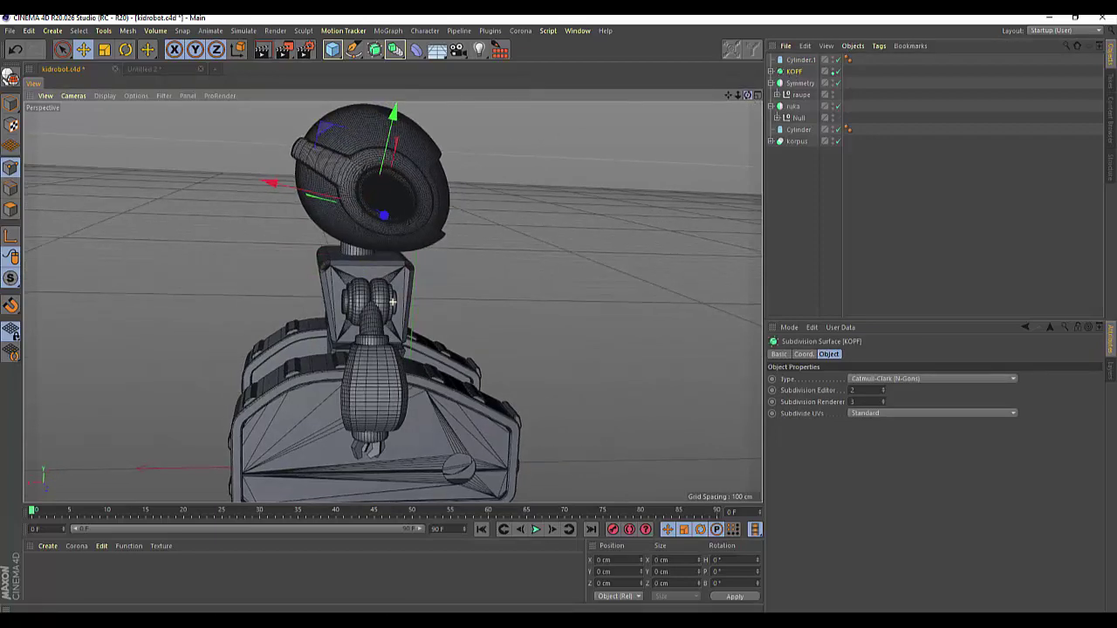
alt+drag(392, 302, 393, 303)
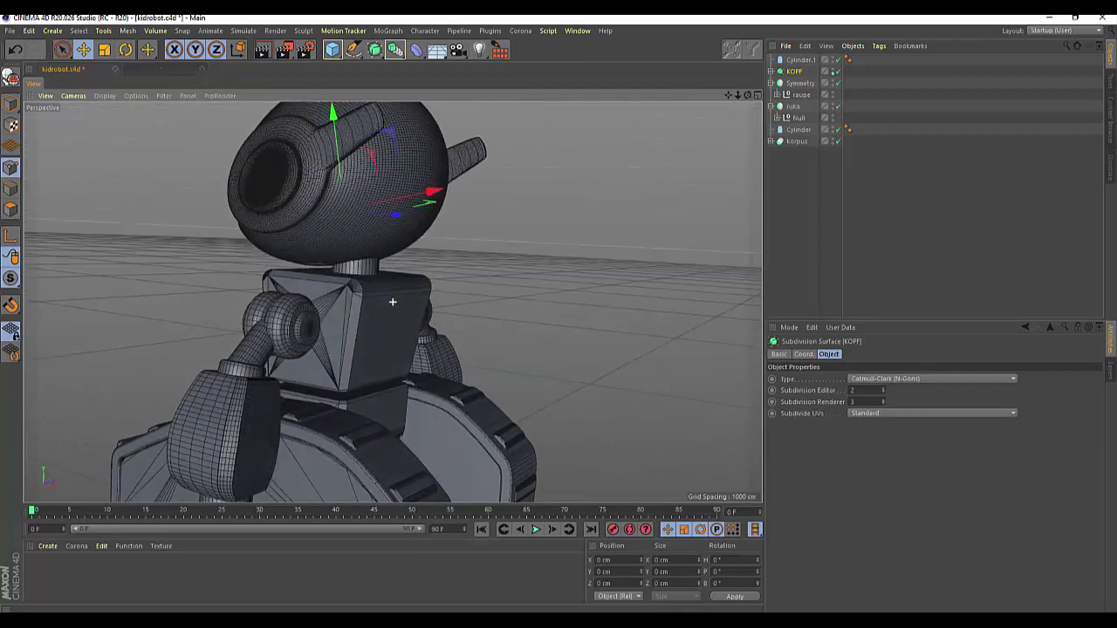
drag(731, 102, 735, 99)
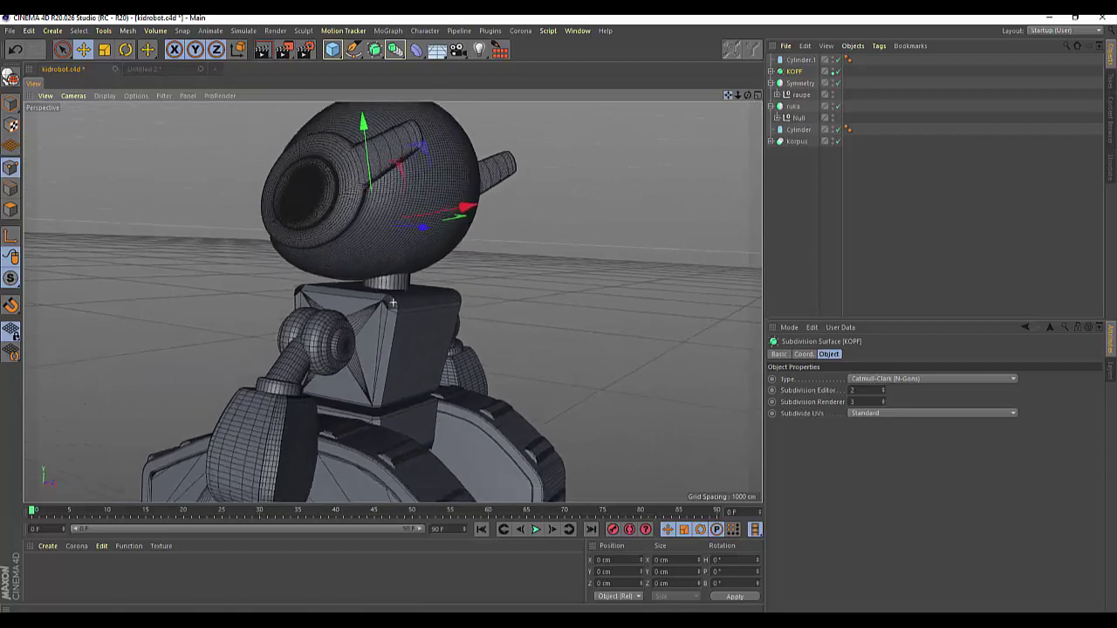
alt+drag(393, 302, 443, 248)
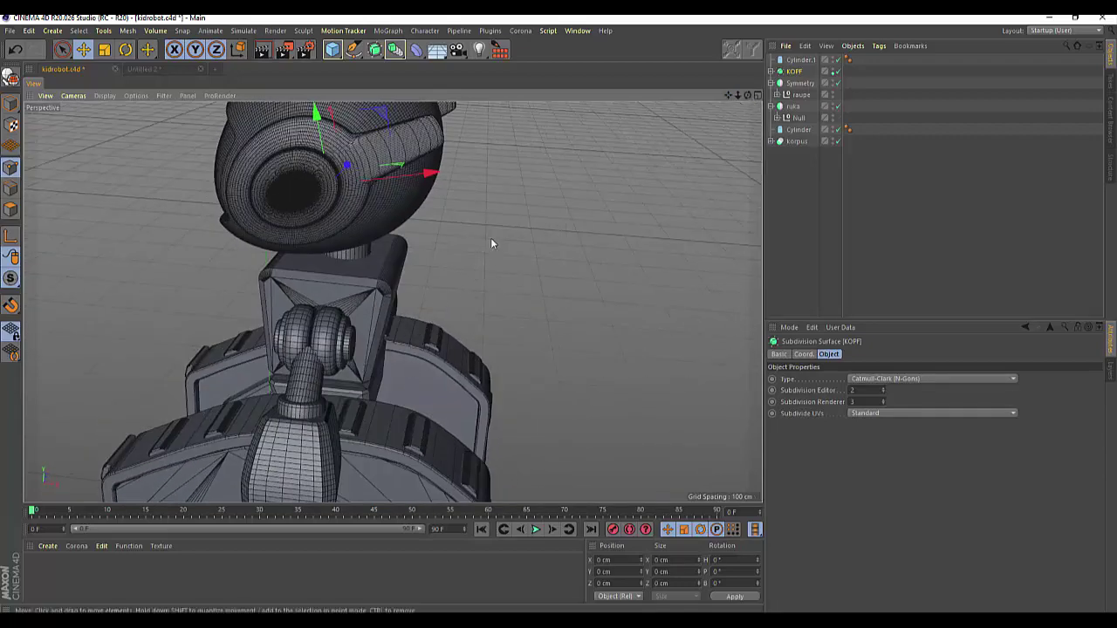
click(333, 49)
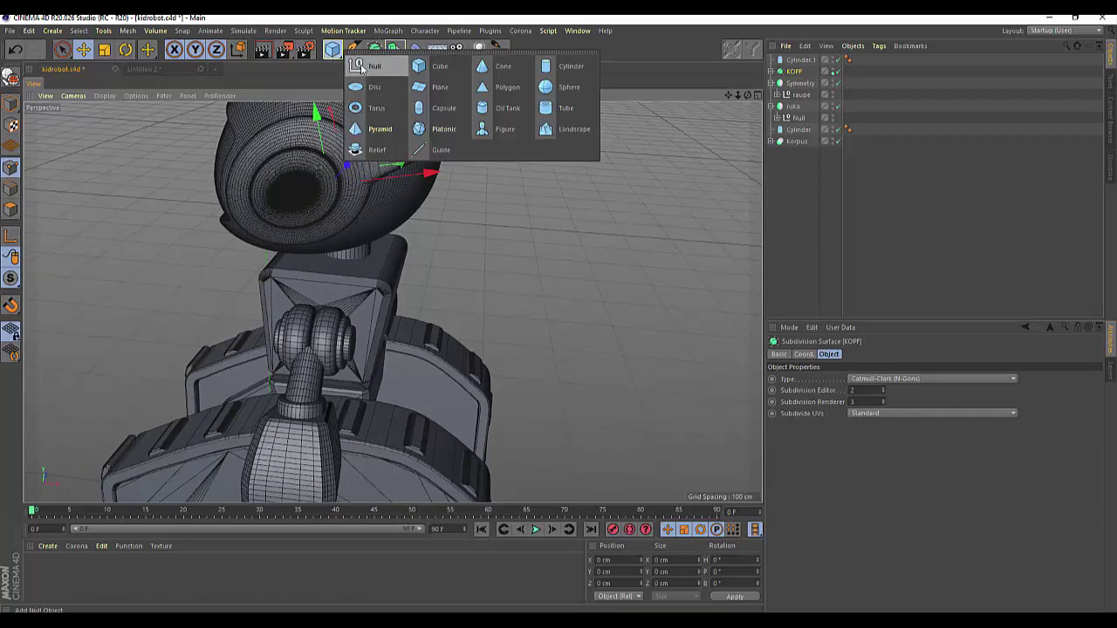
Add a cube, move it beside the robot and roughly adjust its height and depth.
click(420, 77)
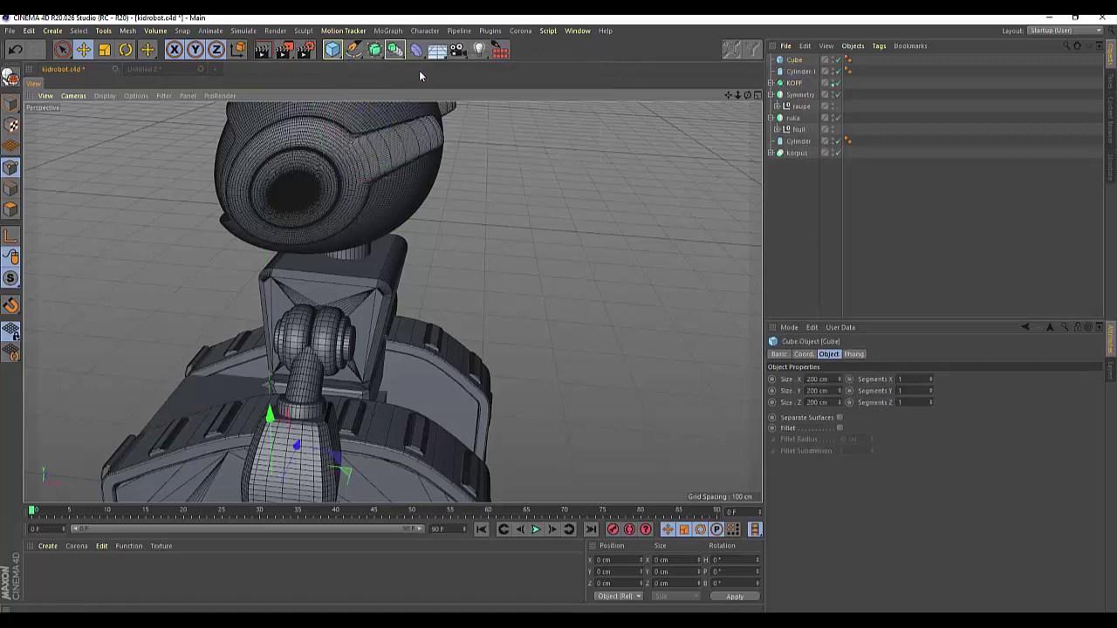
mouse_move(358, 468)
alt+mouse_down()
mouse_move(393, 453)
mouse_move(411, 492)
mouse_move(429, 494)
mouse_move(486, 465)
alt+mouse_up()
drag(422, 403, 472, 303)
drag(845, 396, 839, 431)
mouse_move(438, 302)
mouse_down()
mouse_move(444, 242)
mouse_move(476, 212)
mouse_move(489, 222)
mouse_up()
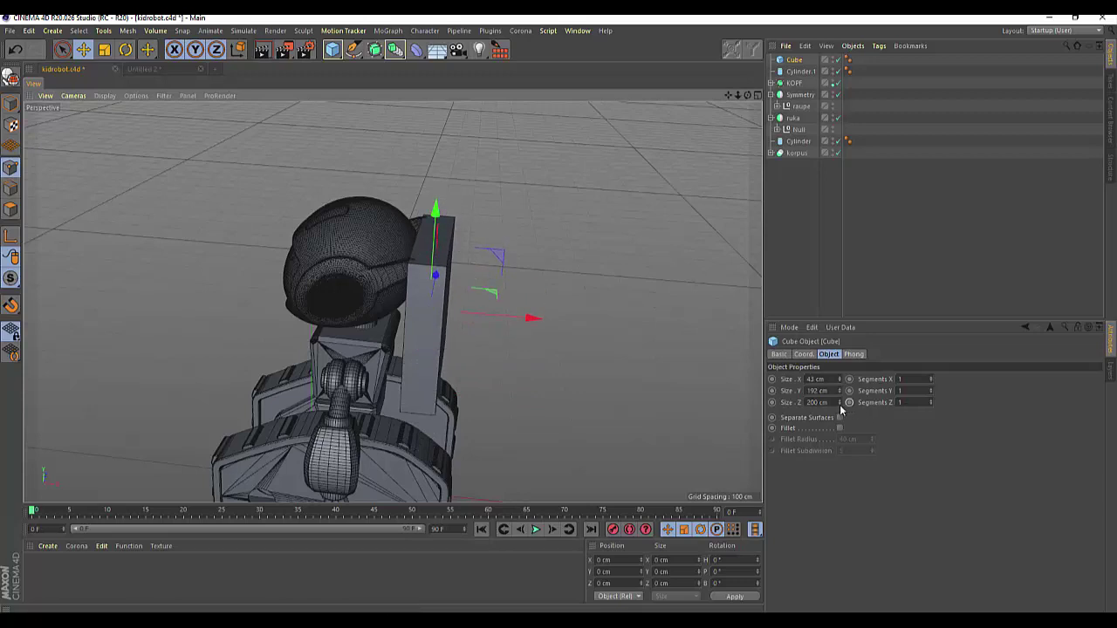
drag(842, 409, 841, 419)
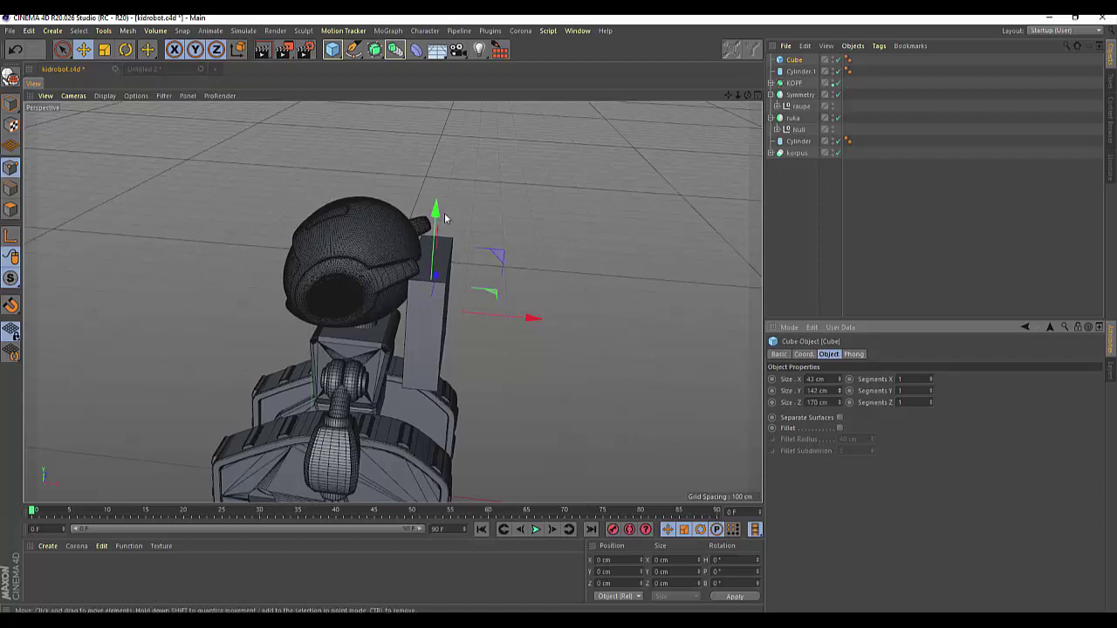
drag(436, 214, 436, 262)
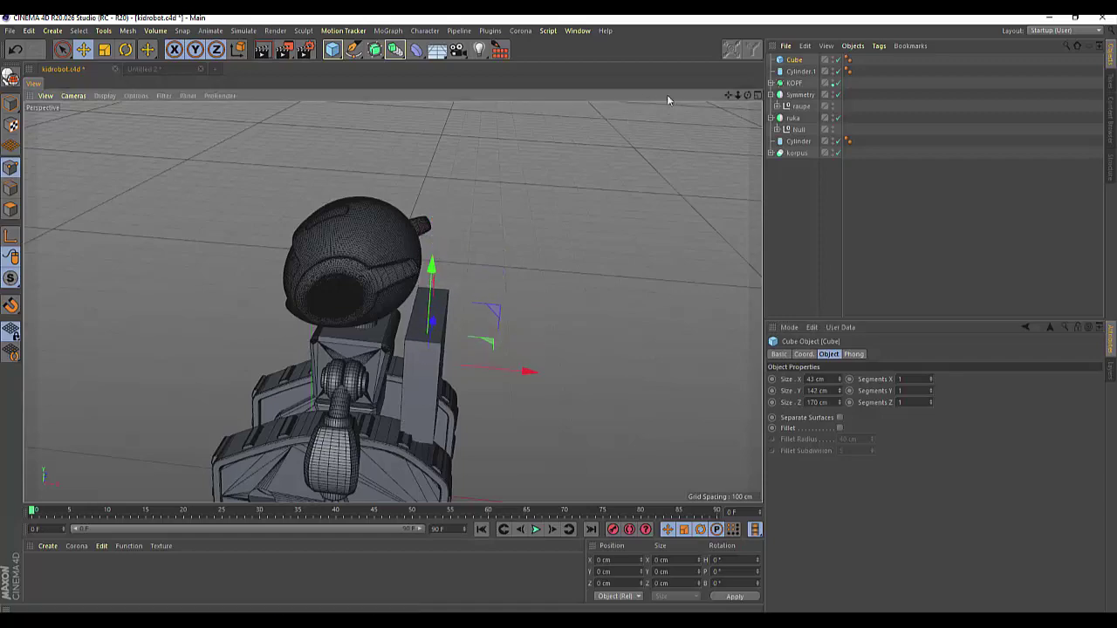
Size the box to 132 cm tall and 99 cm deep, placing it beside the body.
drag(746, 96, 746, 98)
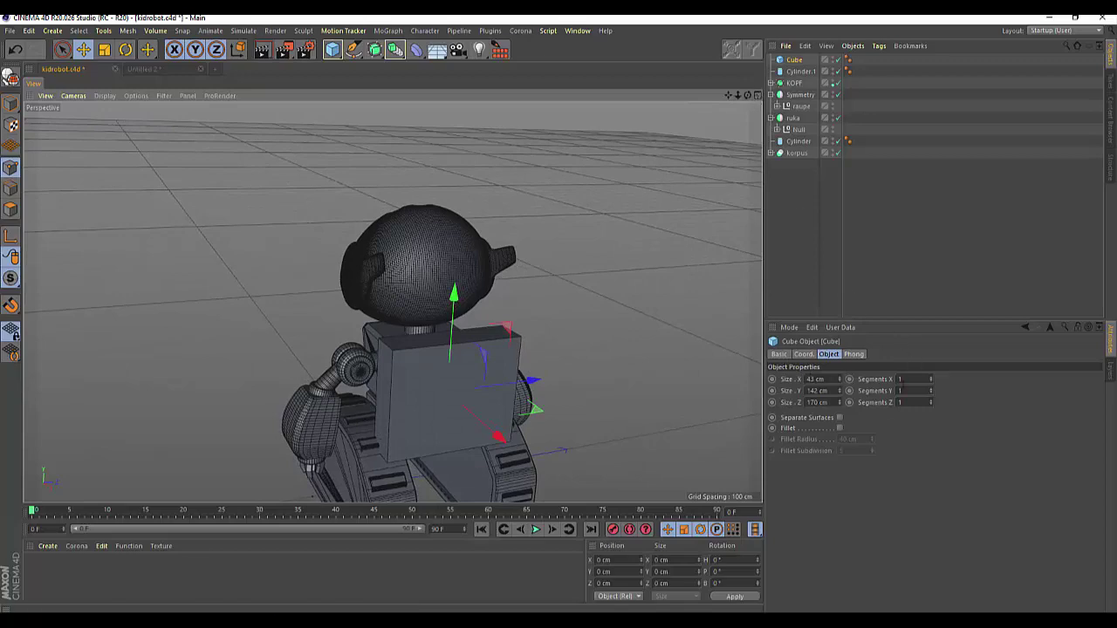
mouse_move(746, 96)
mouse_down()
mouse_move(393, 302)
mouse_move(748, 114)
mouse_up()
drag(841, 392, 839, 403)
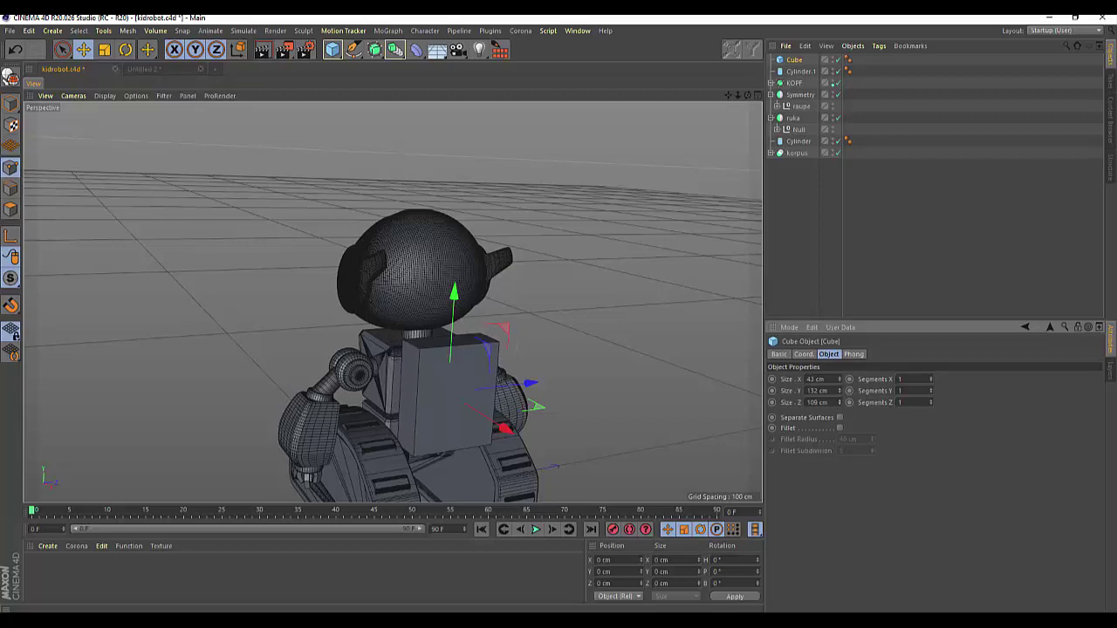
alt+drag(611, 262, 751, 271)
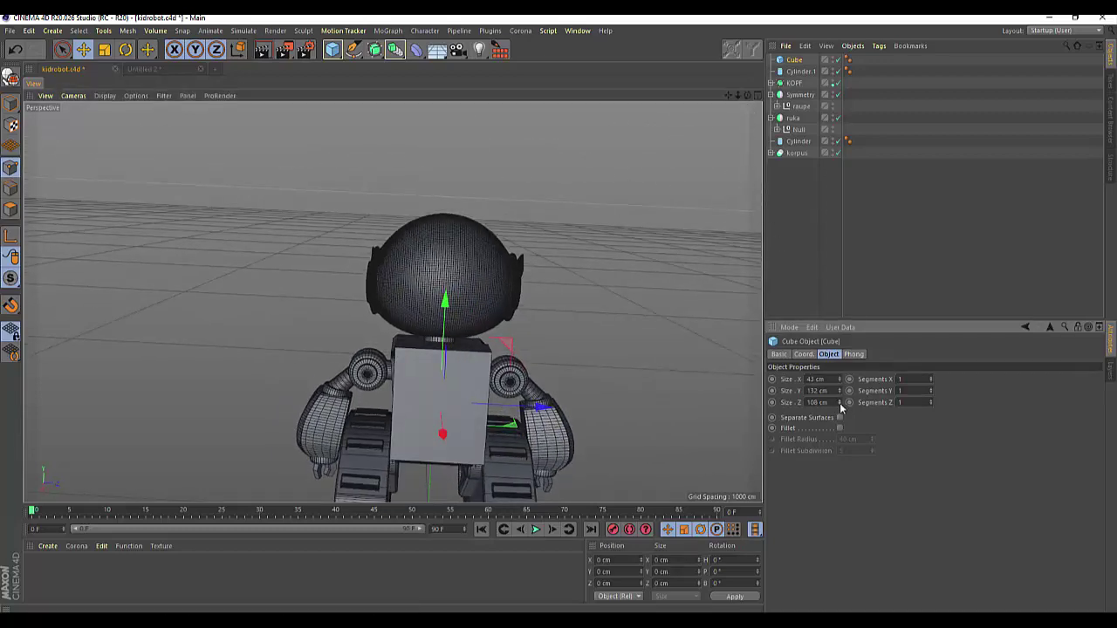
drag(840, 403, 840, 412)
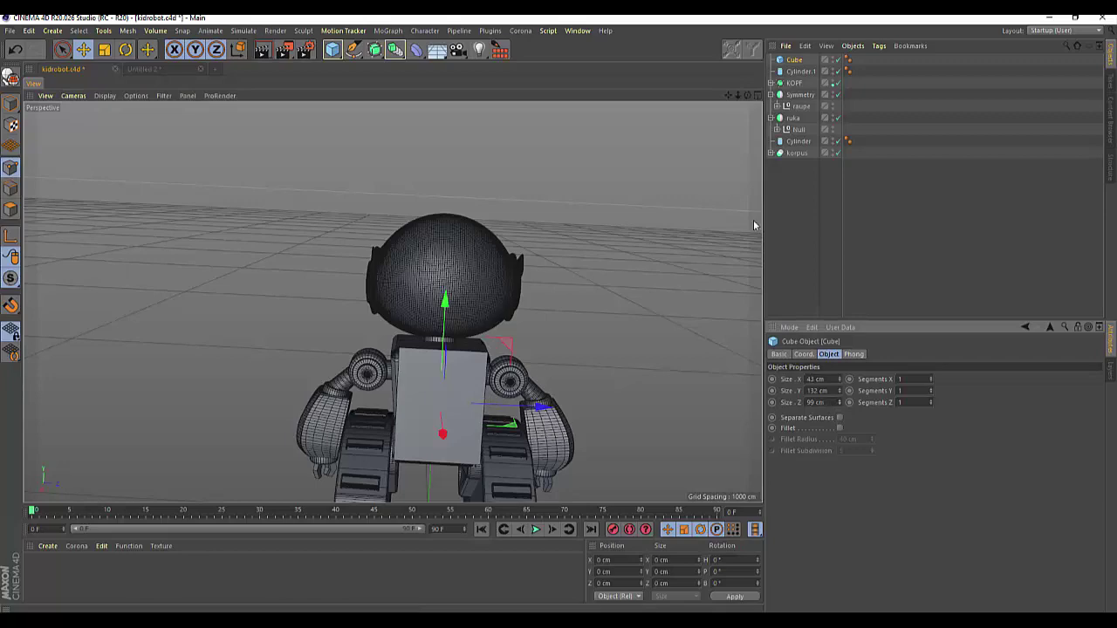
alt+drag(750, 105, 639, 195)
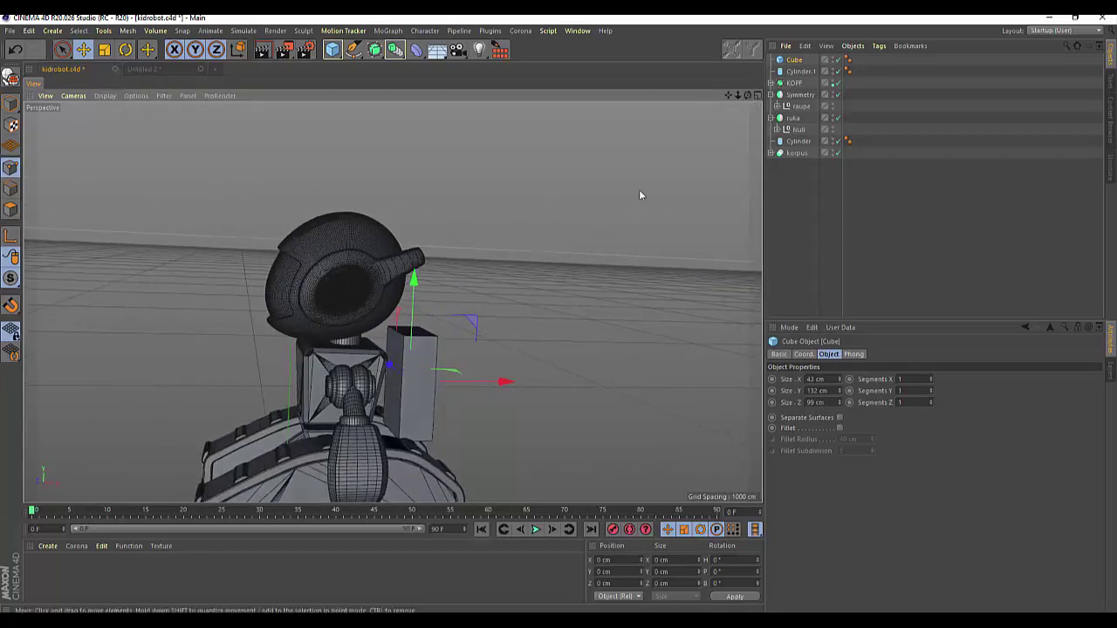
drag(506, 381, 494, 385)
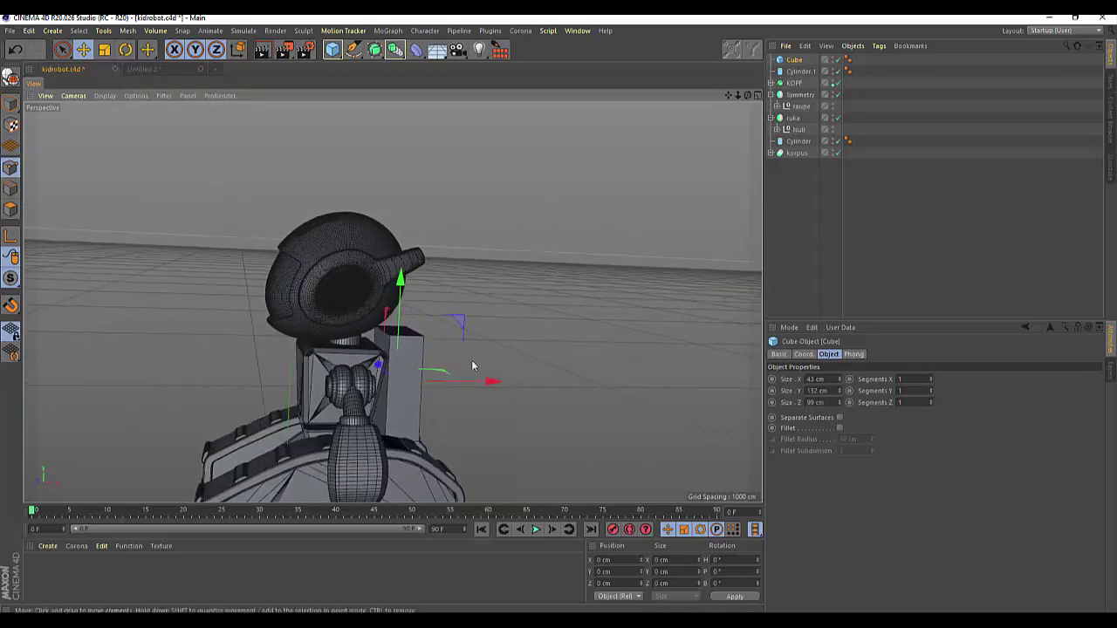
drag(400, 281, 400, 297)
mouse_move(748, 96)
mouse_down()
mouse_move(393, 301)
mouse_move(754, 126)
mouse_up()
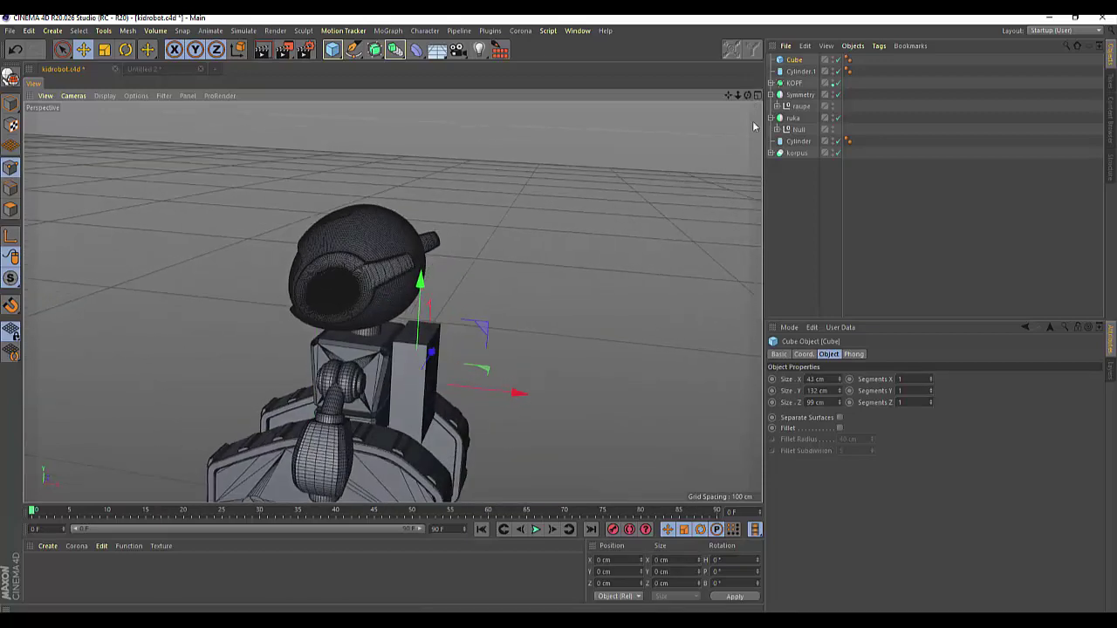
Enable Fillet on the Cube with 15.5 cm radius and 5 subdivisions, checking it from several angles.
click(839, 428)
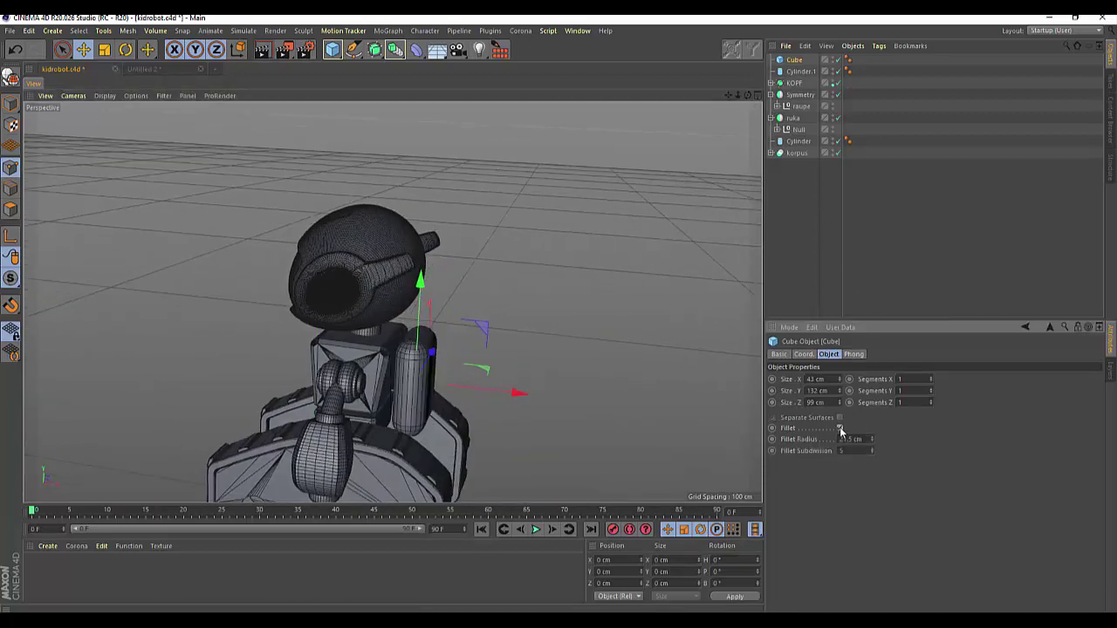
drag(871, 442, 871, 439)
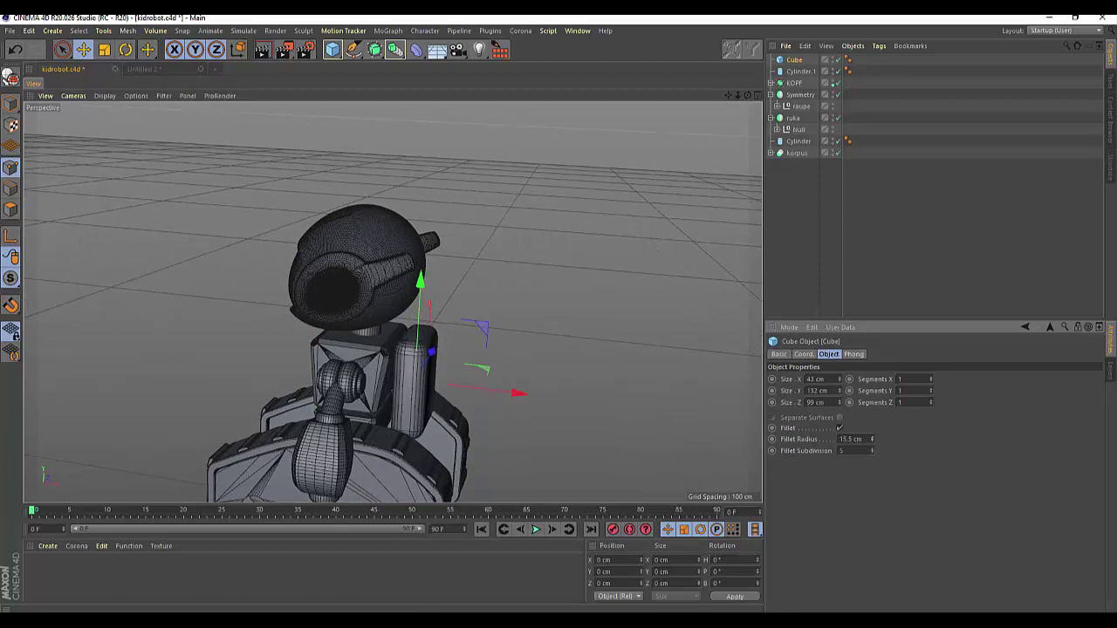
drag(872, 451, 872, 450)
mouse_move(748, 103)
mouse_down()
mouse_move(393, 302)
mouse_move(442, 305)
mouse_up()
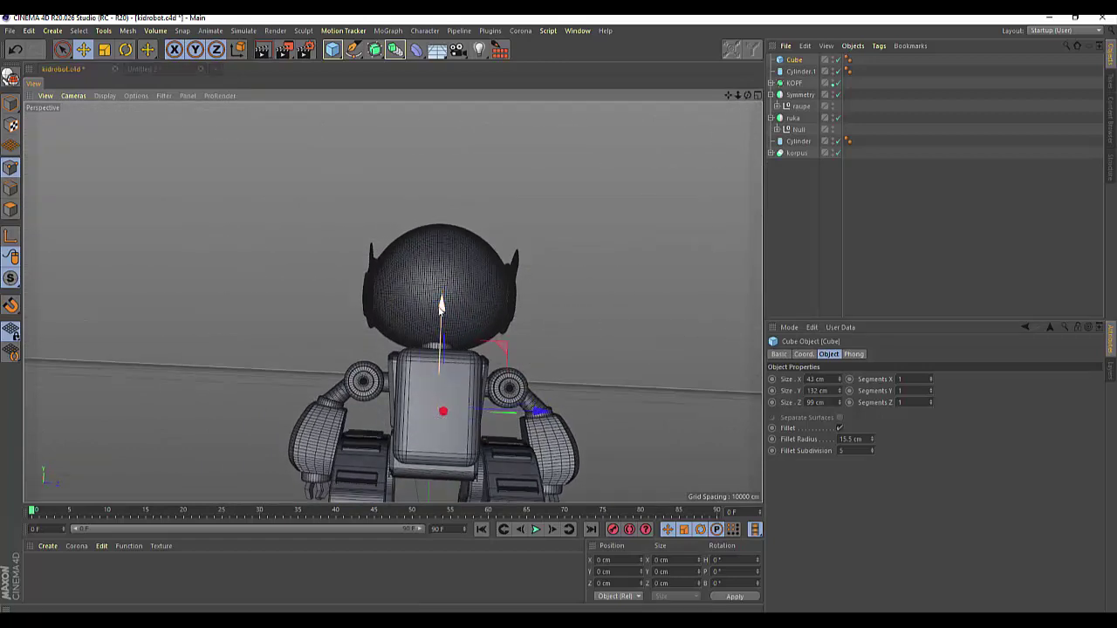
drag(748, 95, 393, 302)
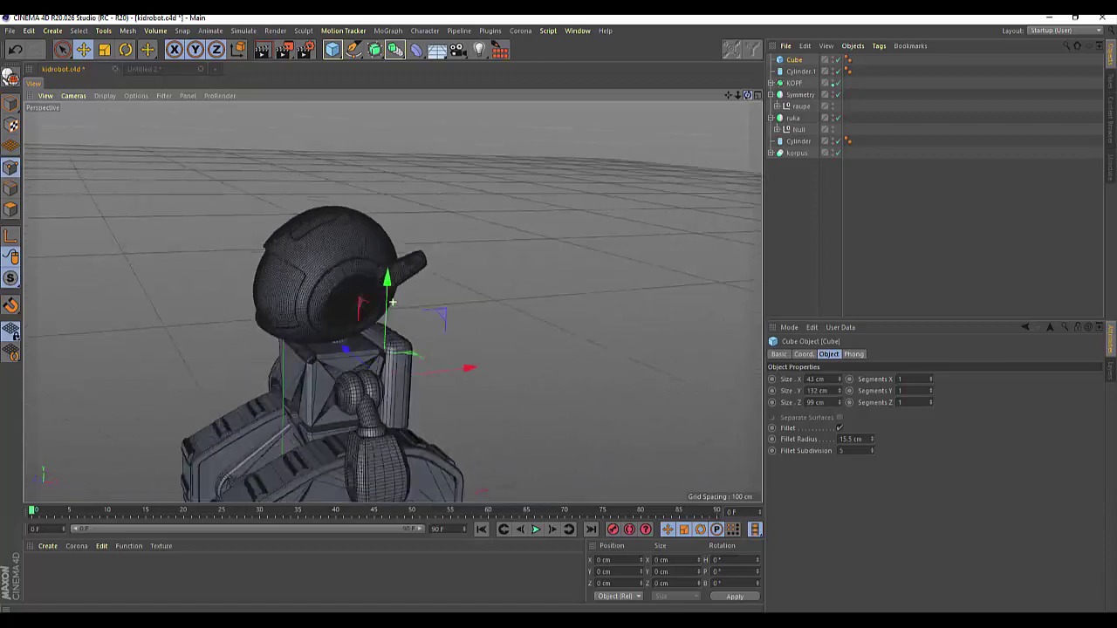
drag(747, 94, 747, 94)
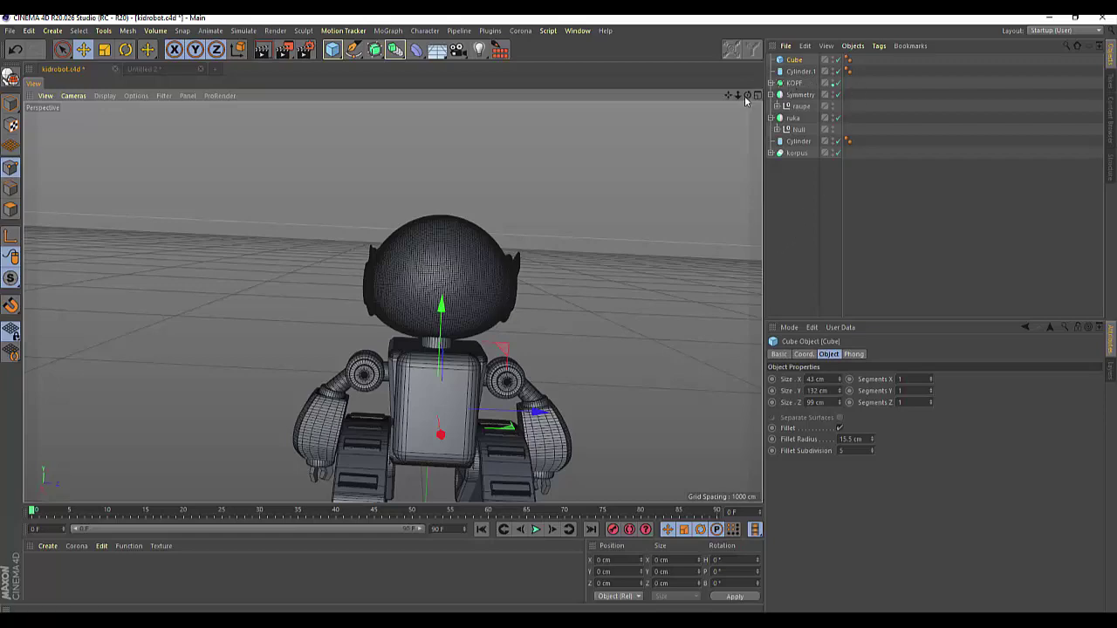
drag(747, 95, 738, 96)
alt+drag(391, 302, 392, 302)
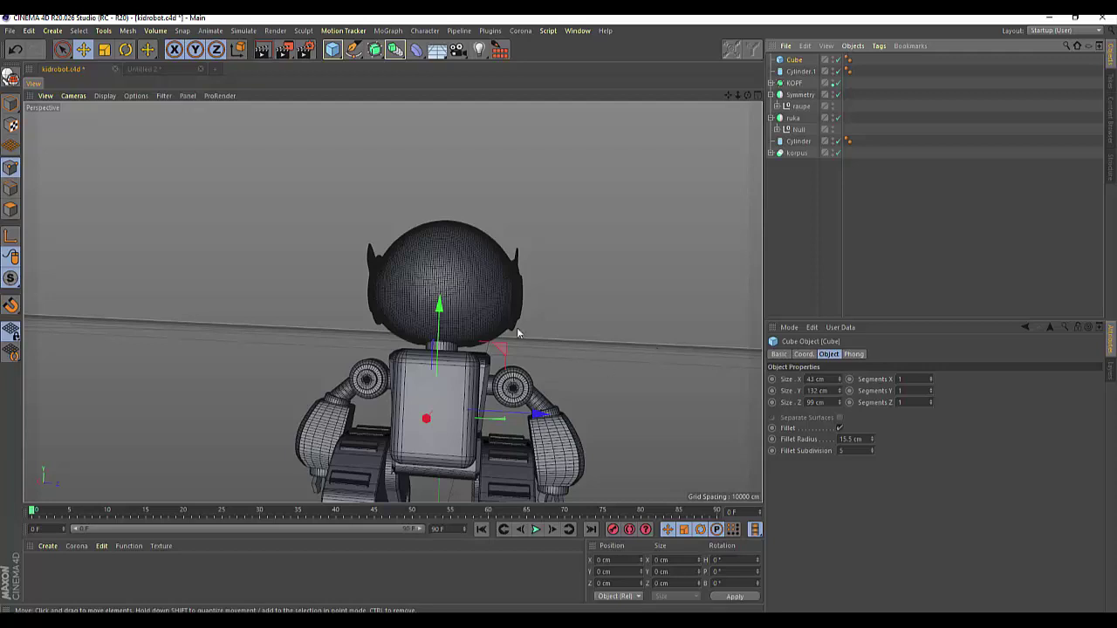
In the maximized Front view, move the capsule right of the body and make it editable.
click(756, 96)
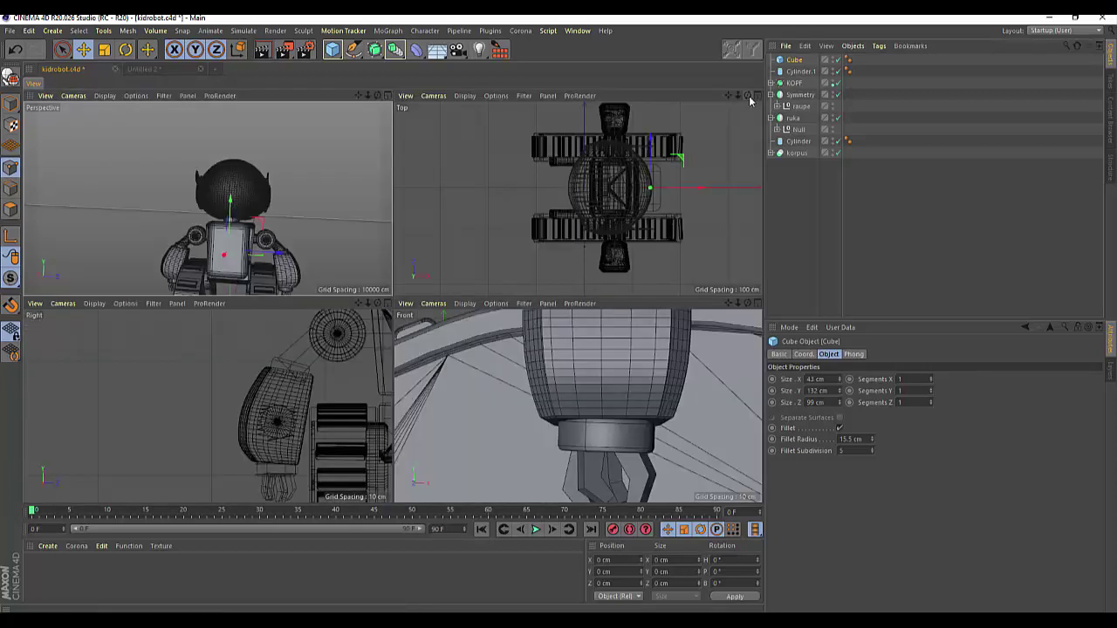
scroll(570, 439, down, 3)
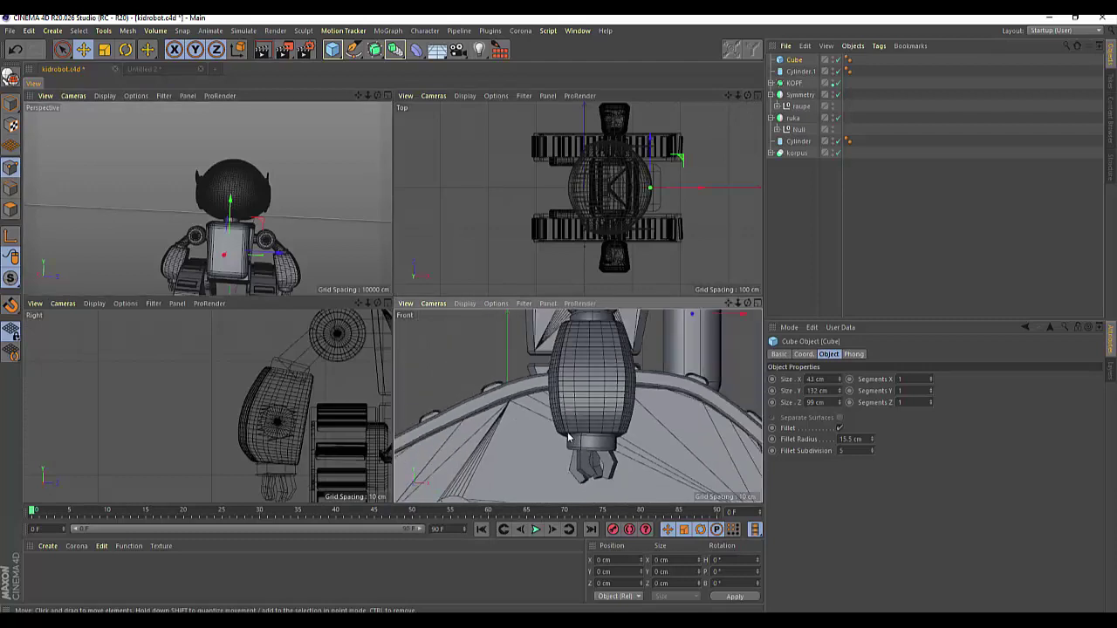
scroll(568, 439, down, 3)
scroll(568, 439, down, 2)
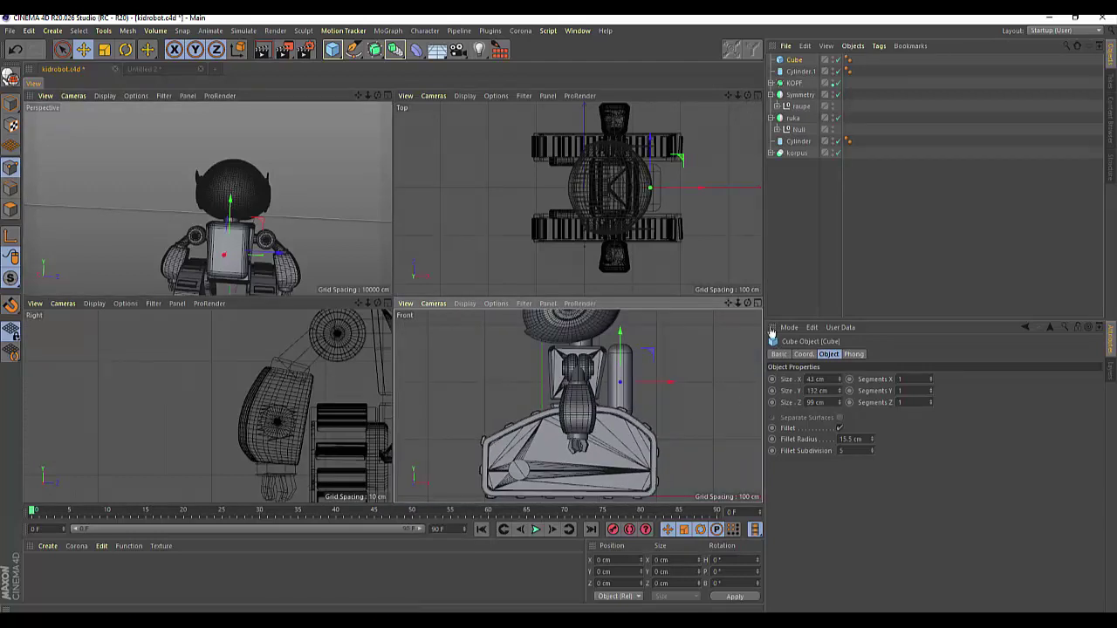
click(756, 303)
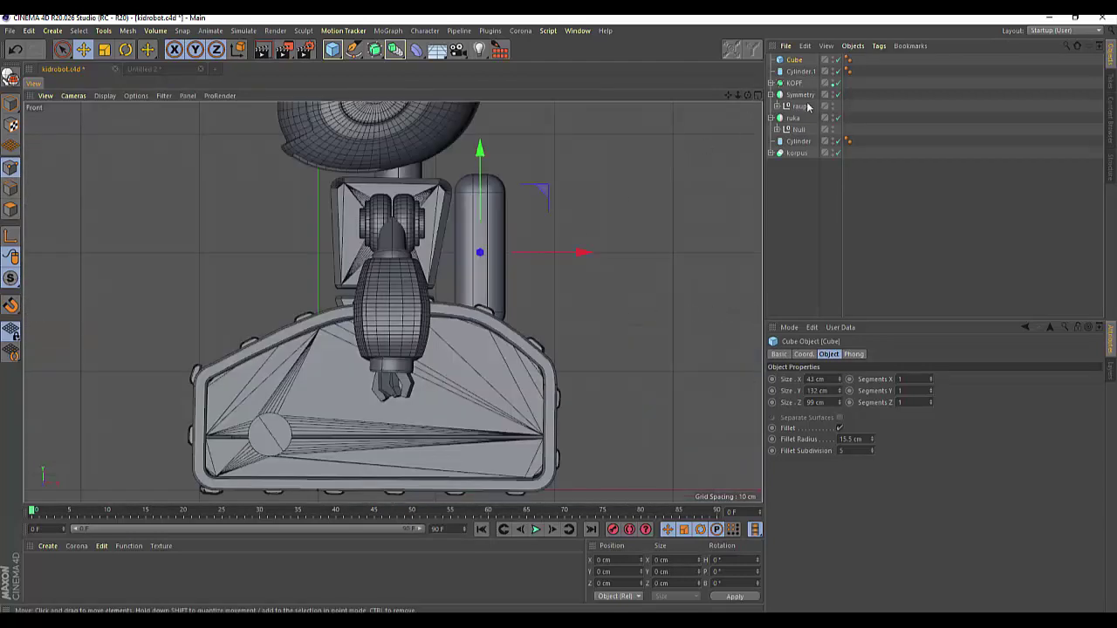
drag(728, 95, 674, 142)
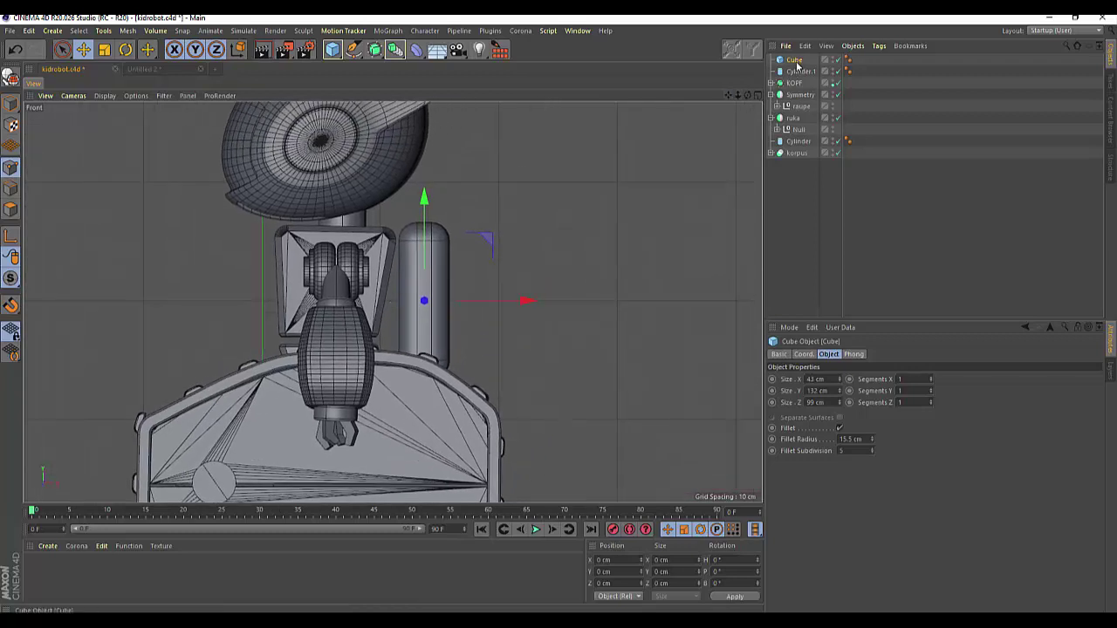
drag(529, 301, 674, 302)
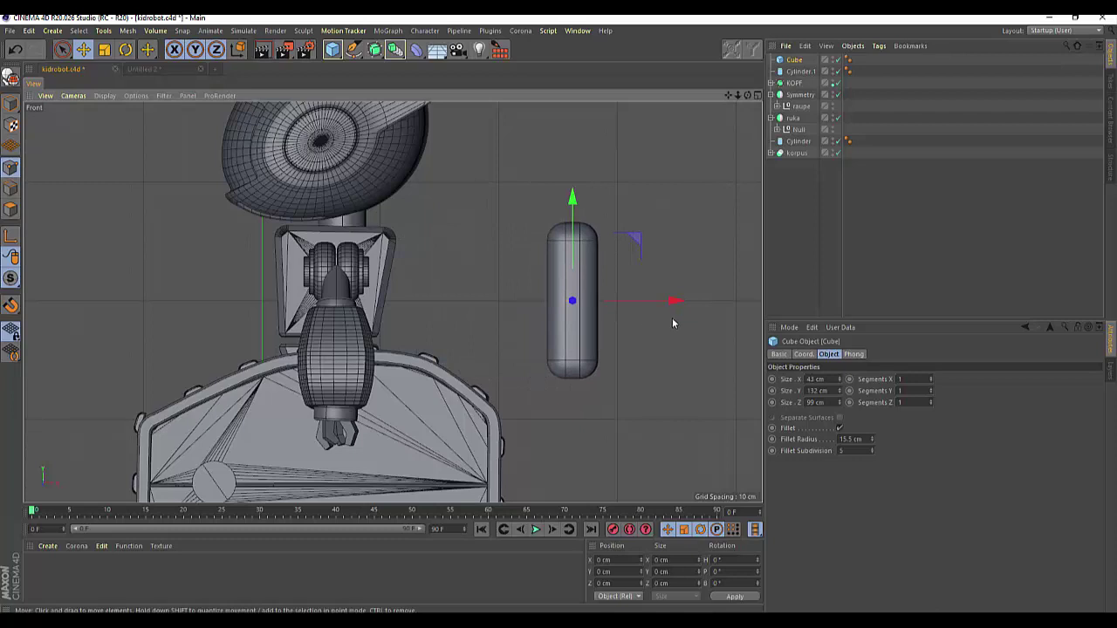
click(12, 79)
In Polygon mode, rectangle-select the capsule's top cap and raise it slightly.
click(11, 210)
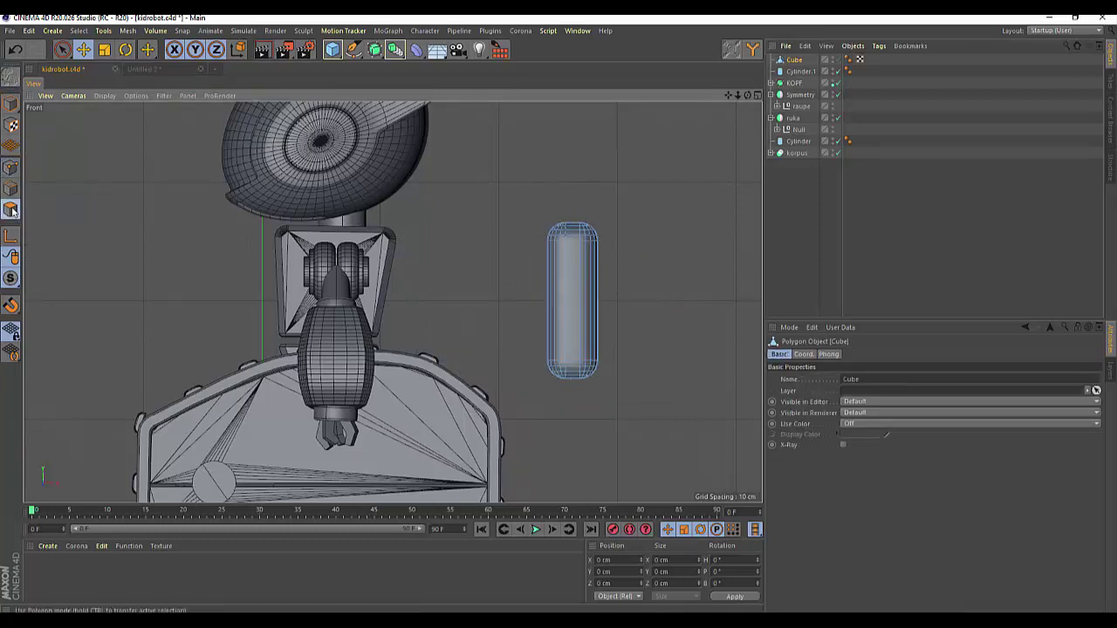
click(63, 52)
click(127, 87)
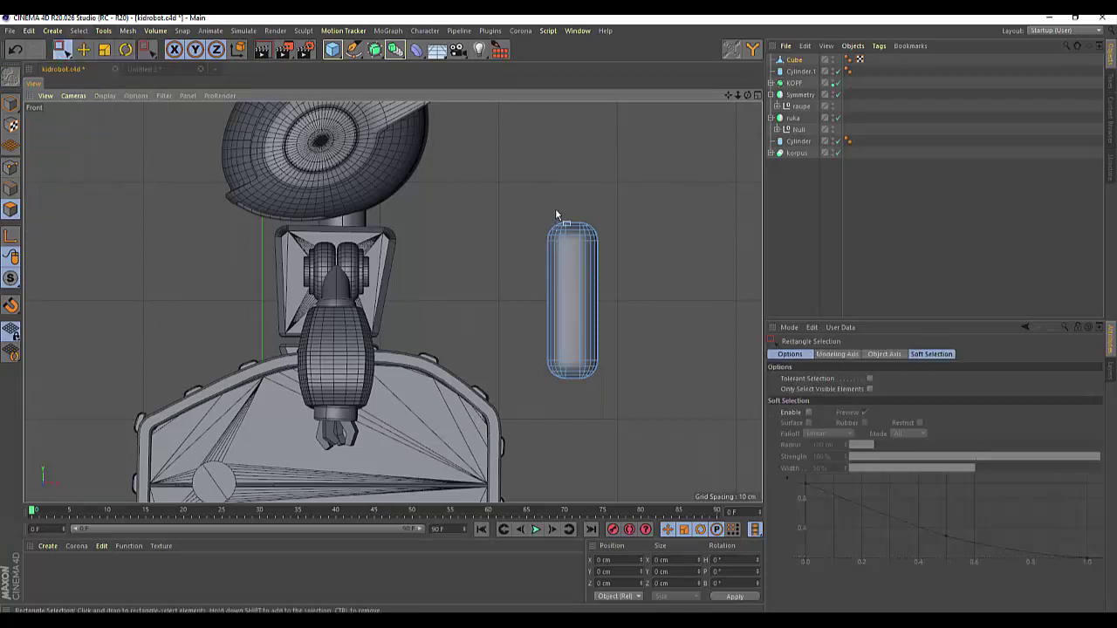
mouse_move(513, 183)
mouse_down()
mouse_move(543, 222)
mouse_move(636, 246)
mouse_up()
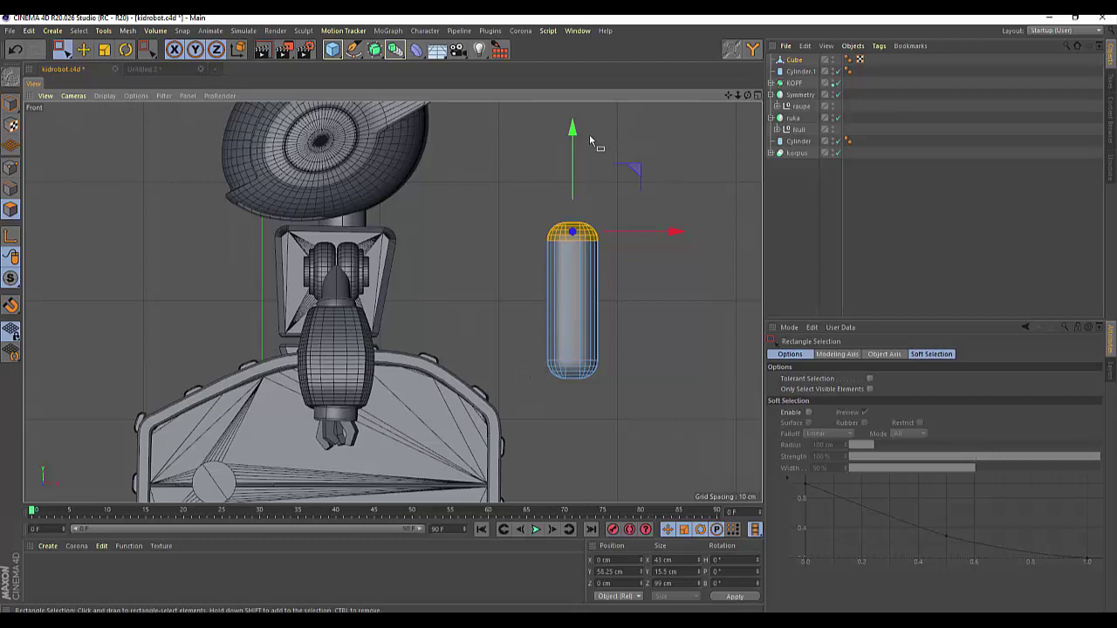
drag(576, 136, 573, 114)
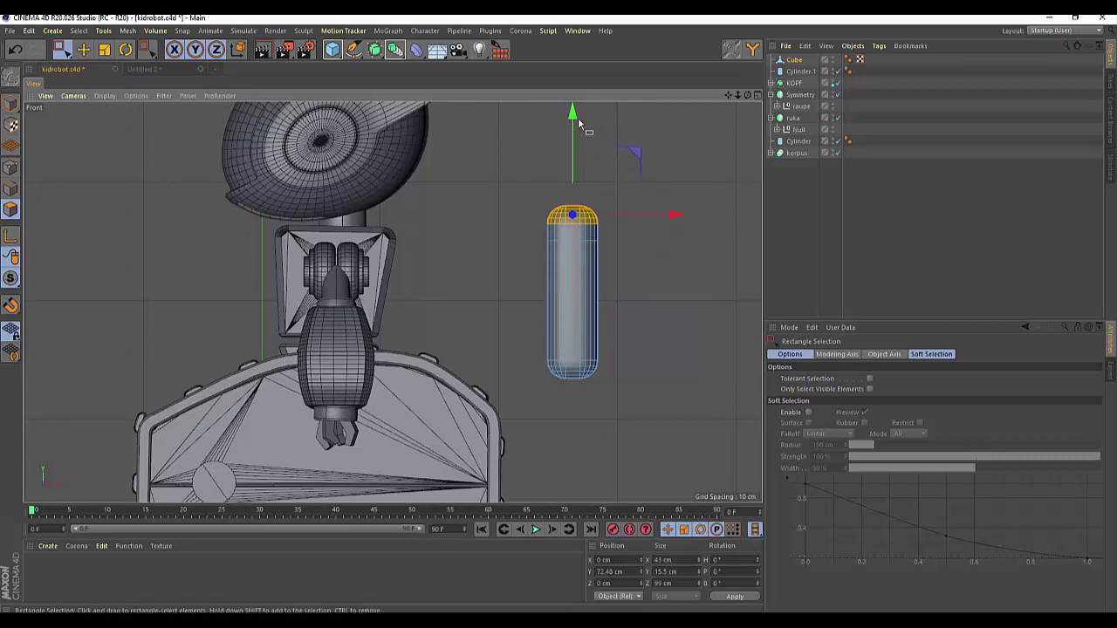
drag(572, 113, 572, 125)
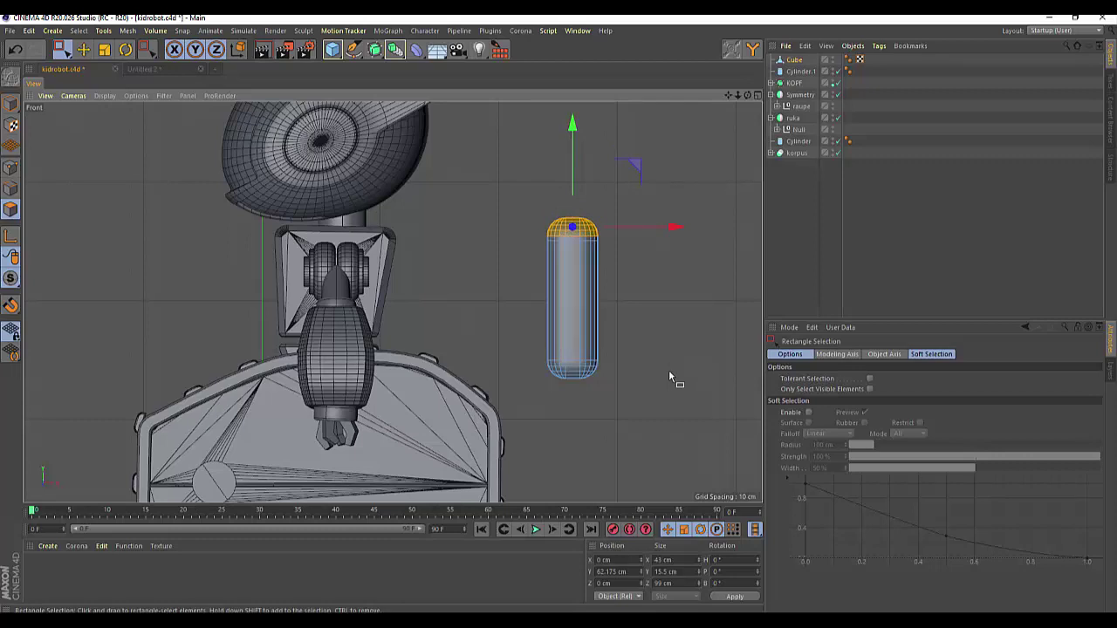
Select the bottom cap and pull it down to Y −62.175 cm.
click(61, 50)
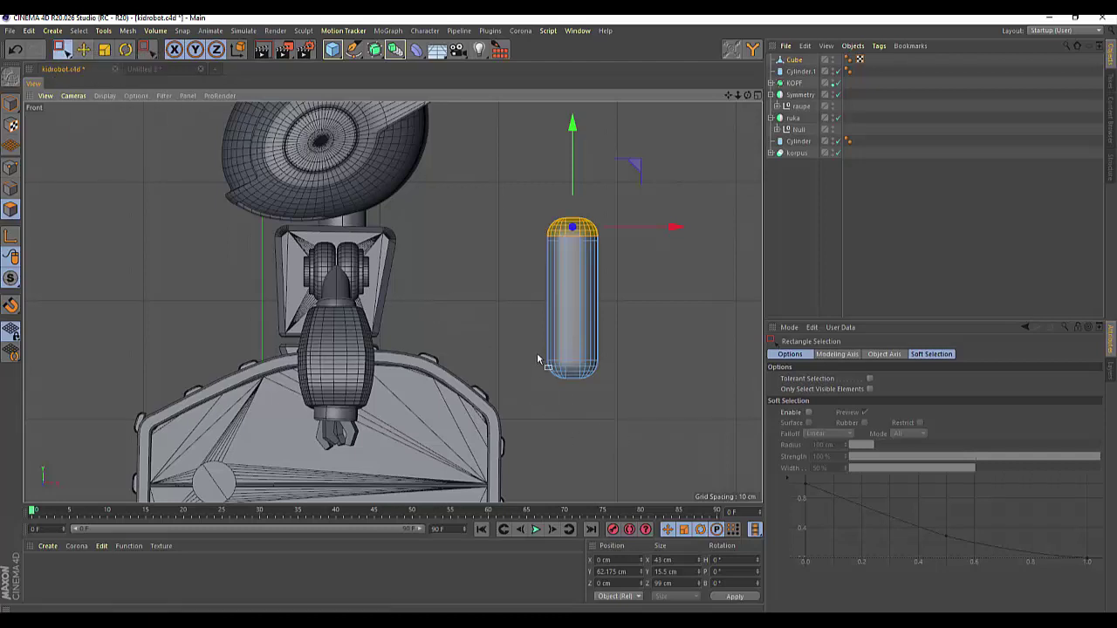
mouse_move(612, 347)
mouse_down()
mouse_move(582, 392)
mouse_move(501, 409)
mouse_up()
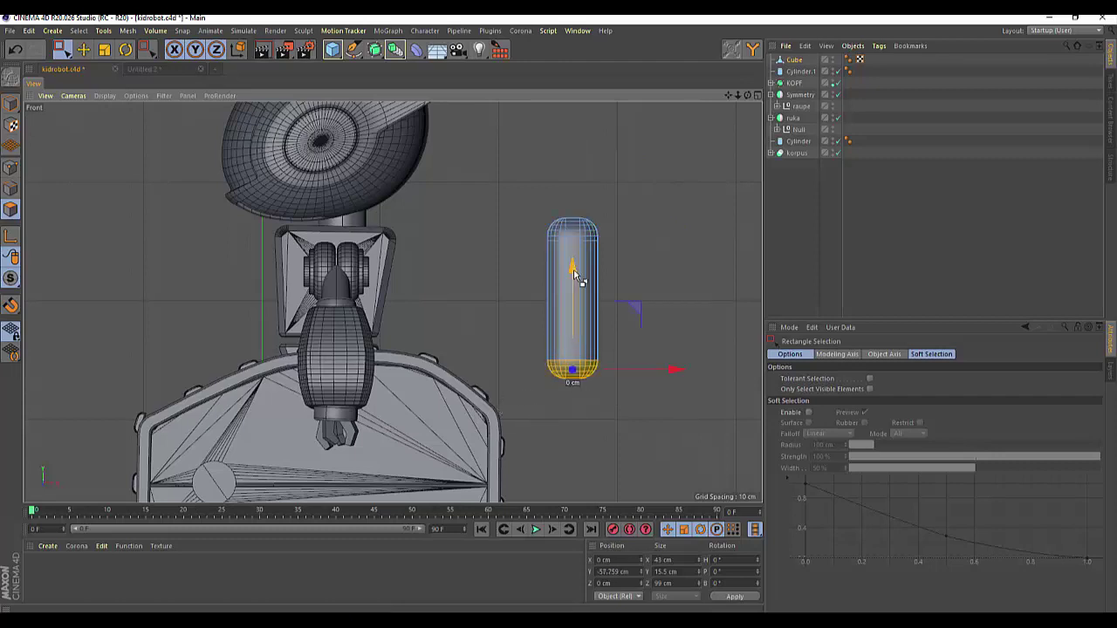
drag(572, 272, 573, 274)
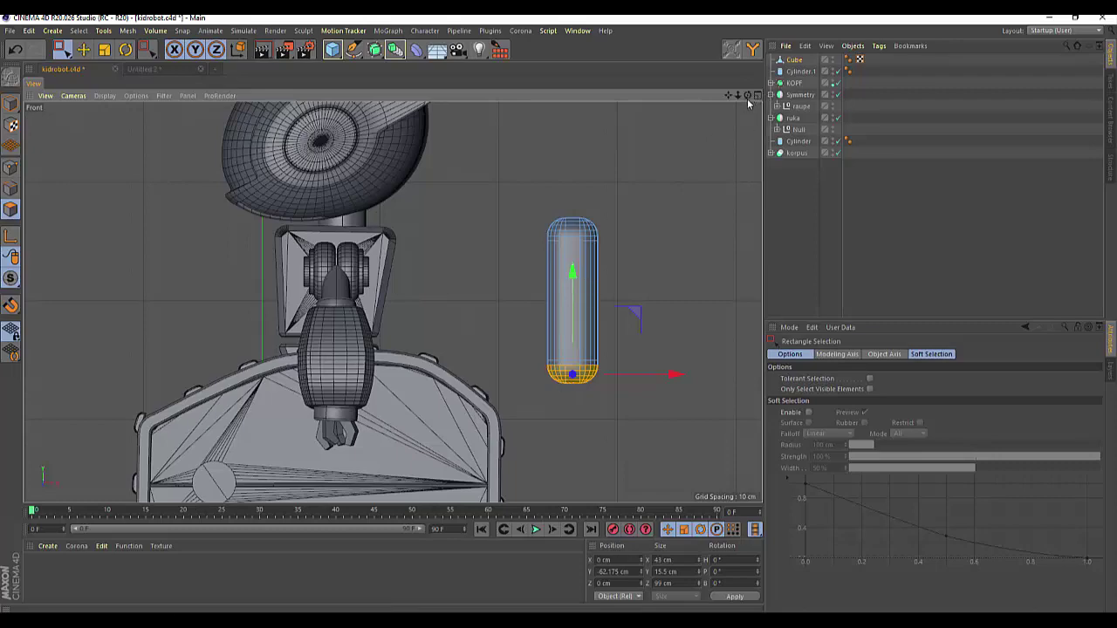
drag(738, 96, 103, 84)
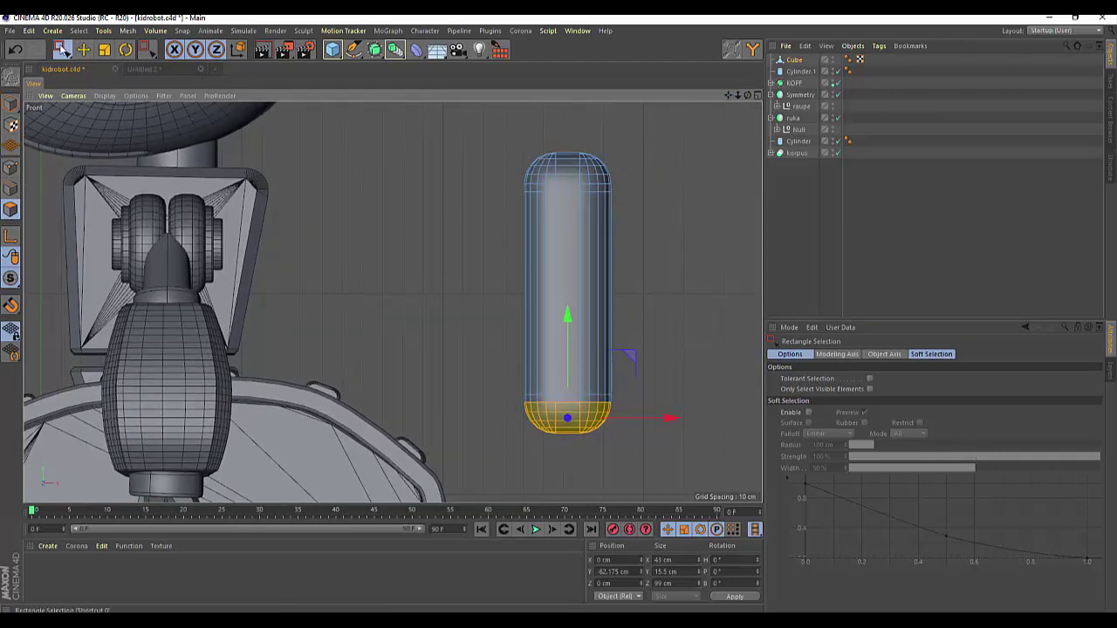
Select the edge loops near the capsule's top and bottom and scale them slightly.
click(66, 54)
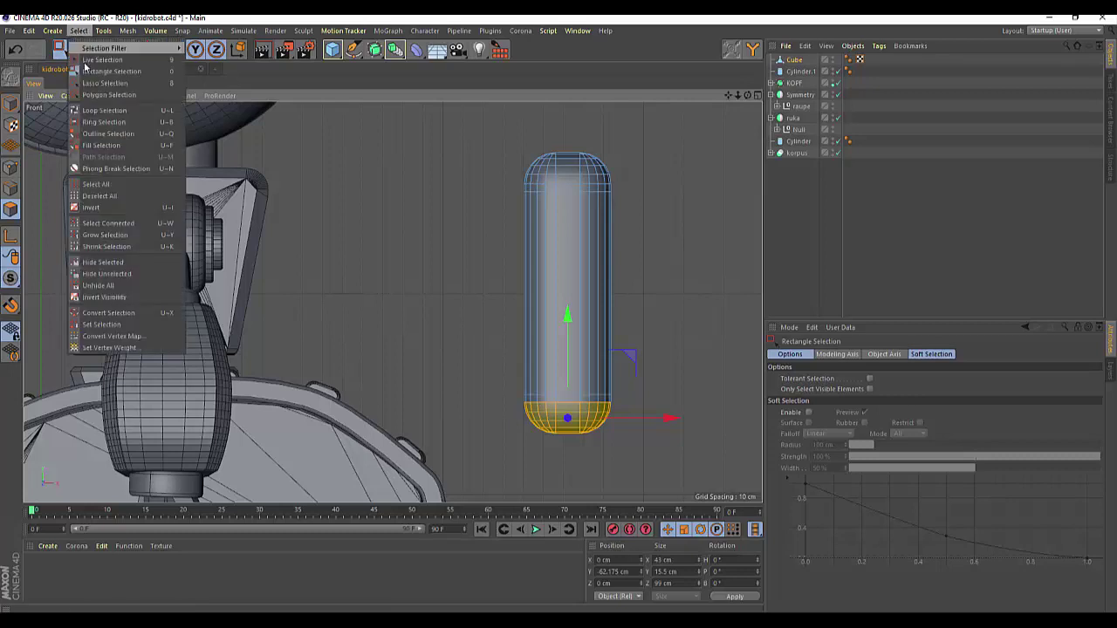
click(96, 110)
click(529, 187)
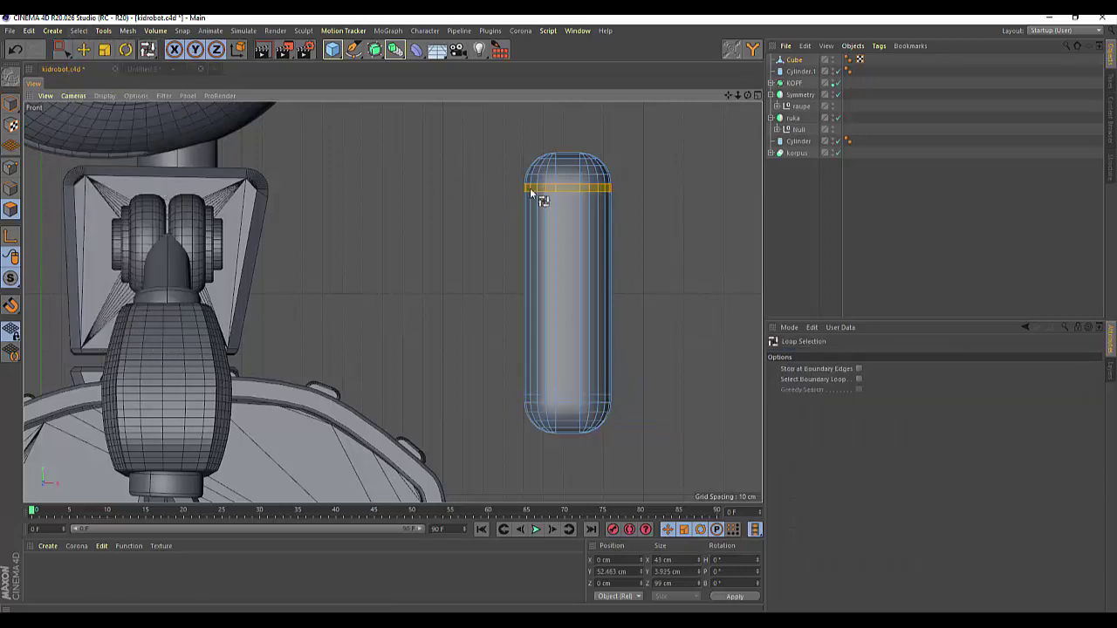
shift+click(537, 401)
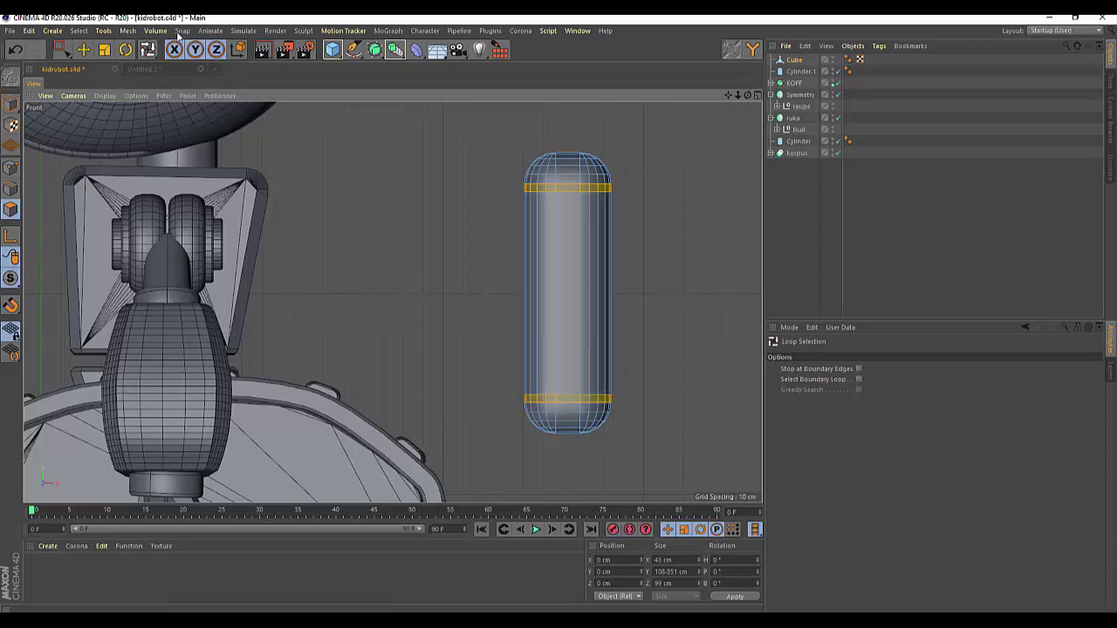
click(126, 50)
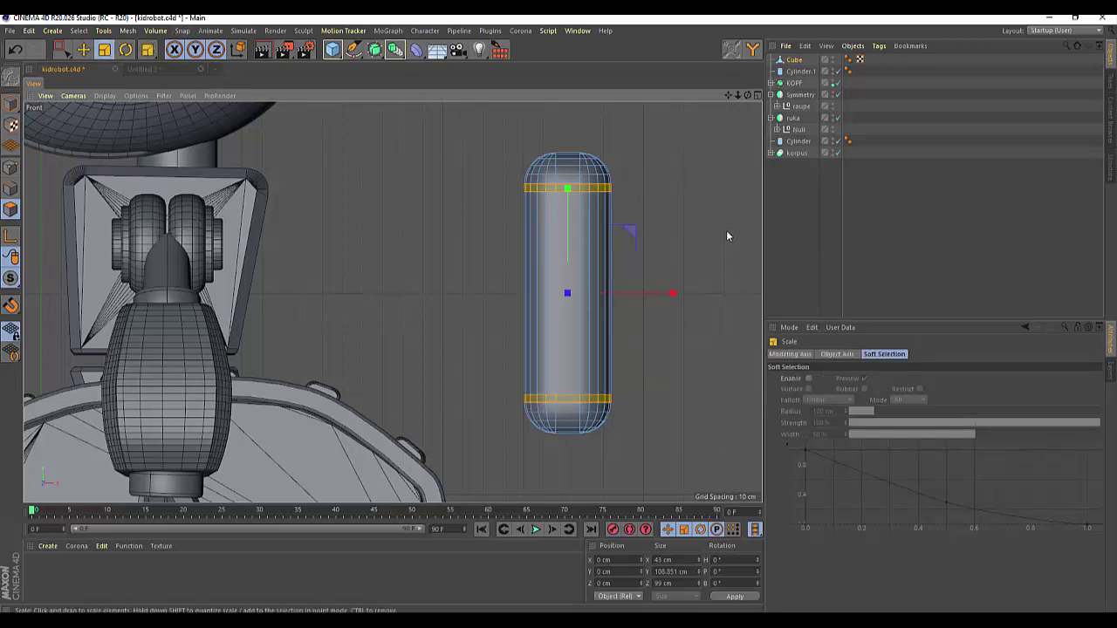
drag(728, 232, 710, 235)
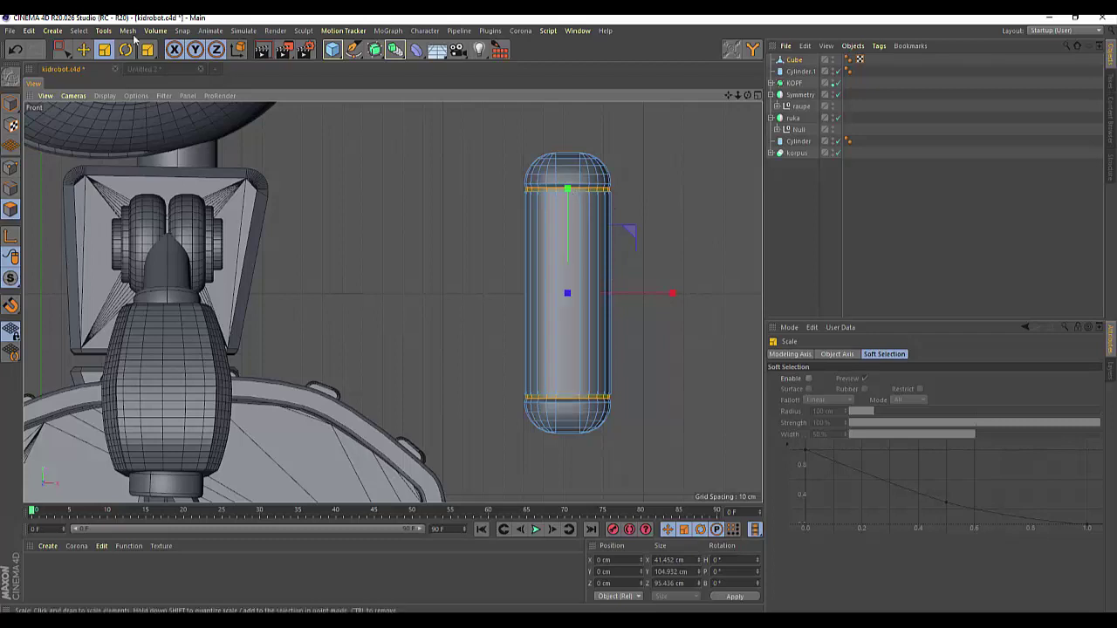
Nudge the two loops up, scale them to about 103%, then deselect.
click(83, 50)
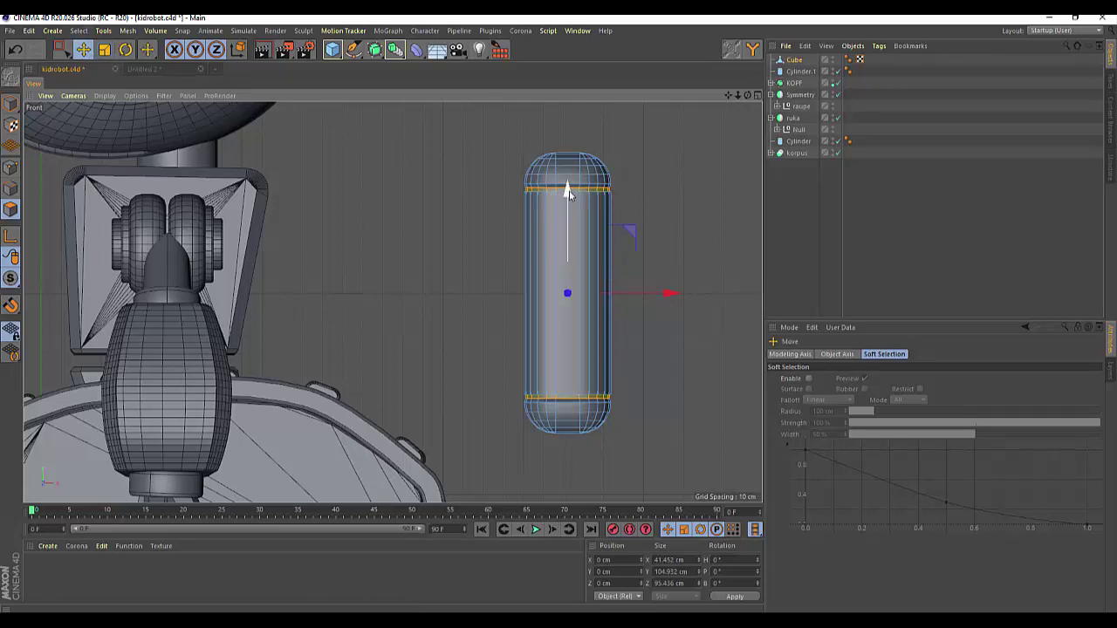
drag(568, 192, 566, 196)
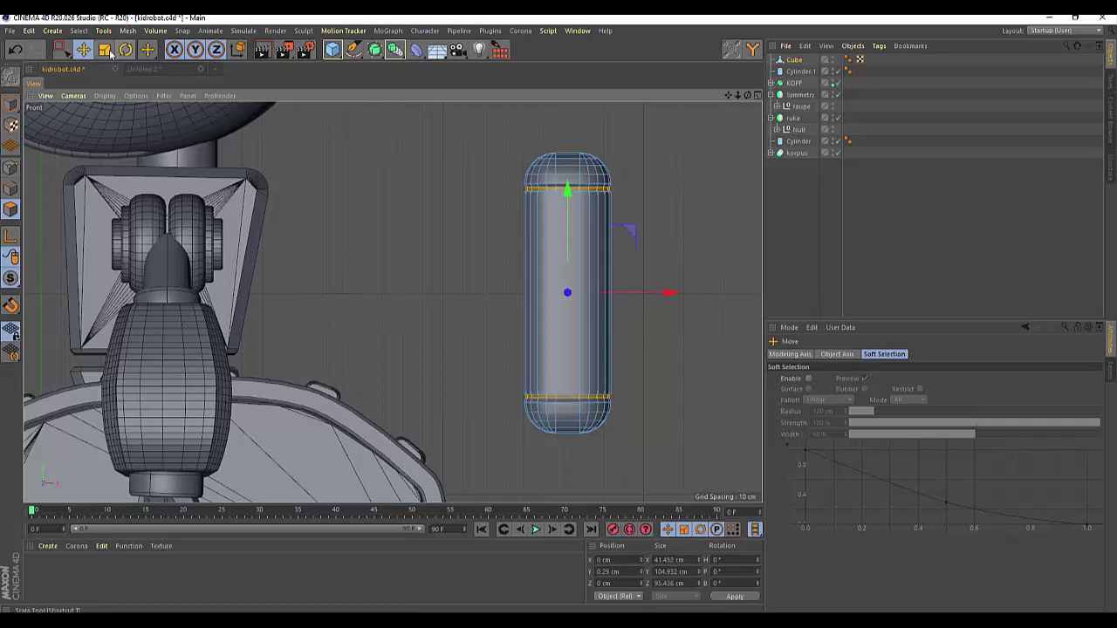
key(t)
drag(568, 185, 569, 190)
click(682, 232)
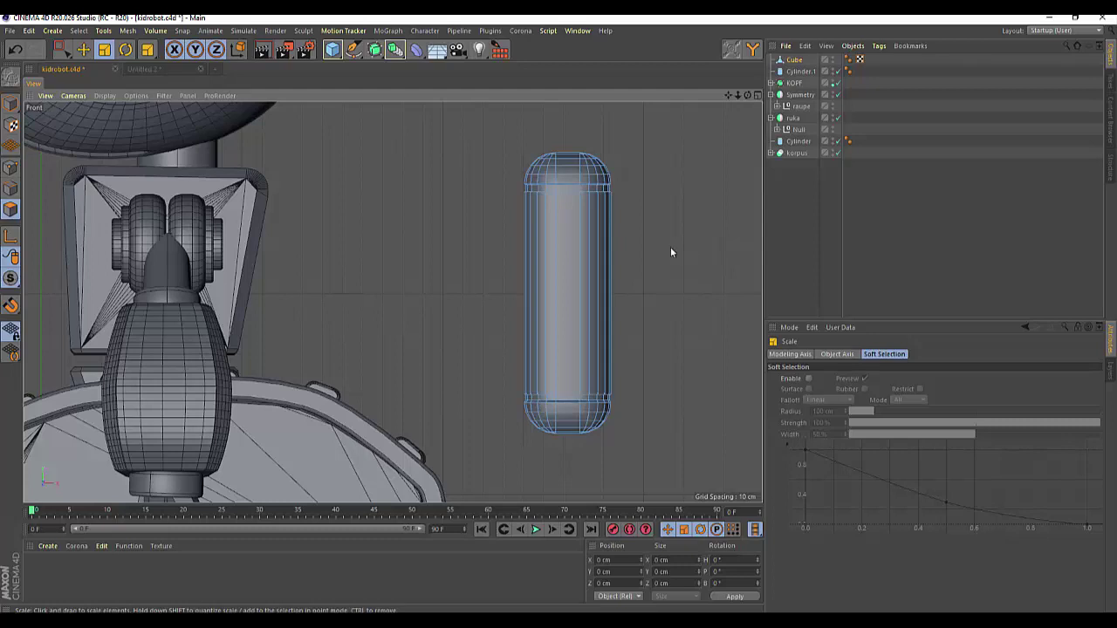
drag(61, 50, 84, 66)
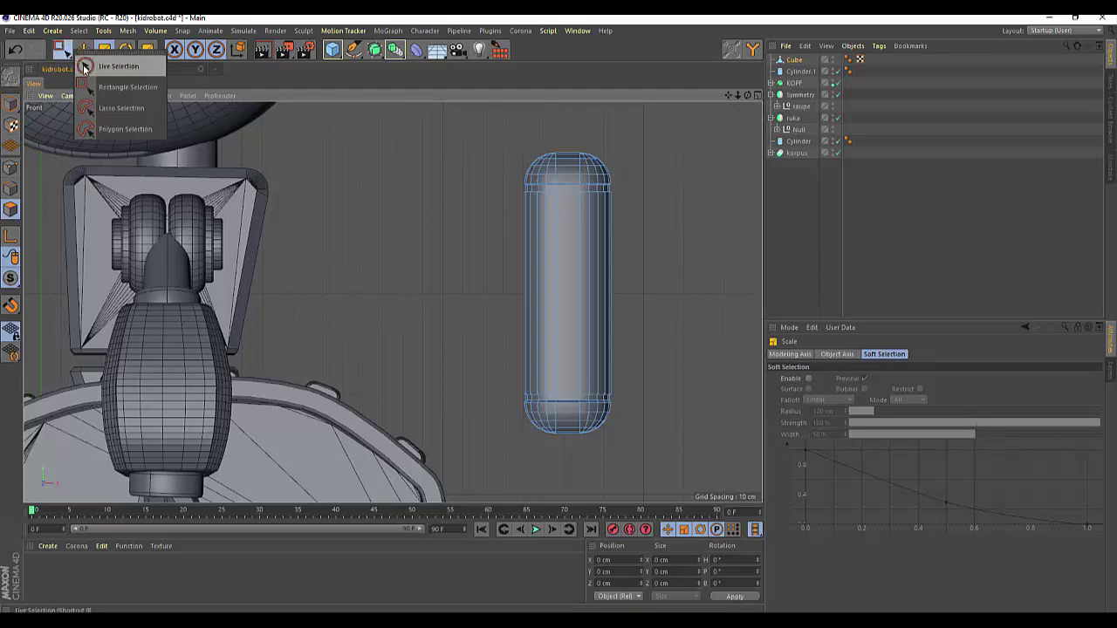
Box-select the capsule's straight middle polygons with Rectangle Selection.
click(85, 67)
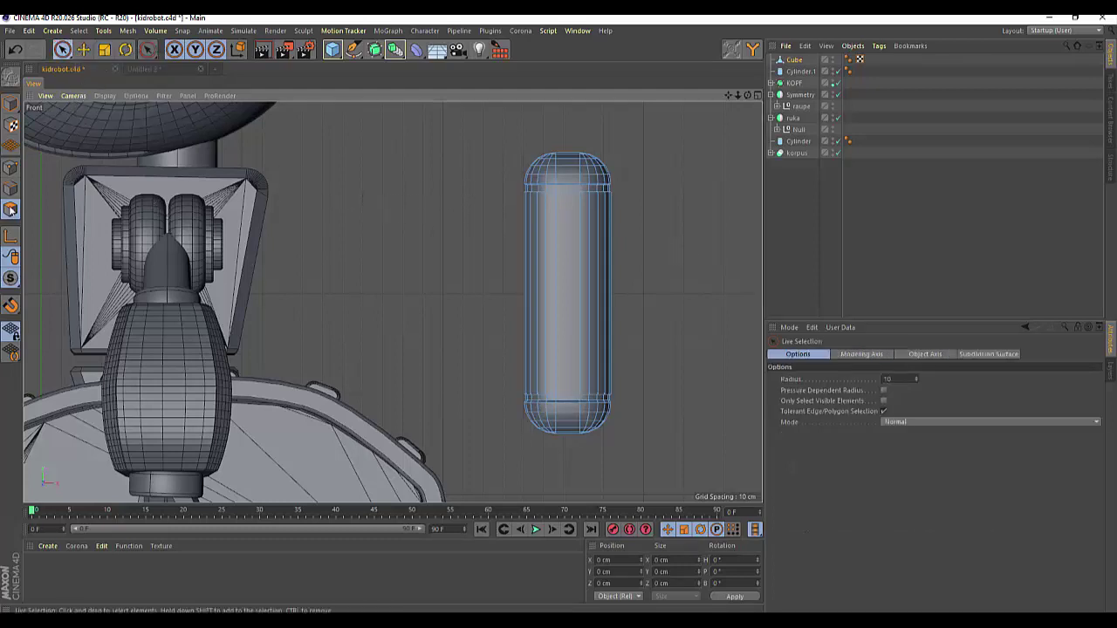
drag(61, 50, 88, 80)
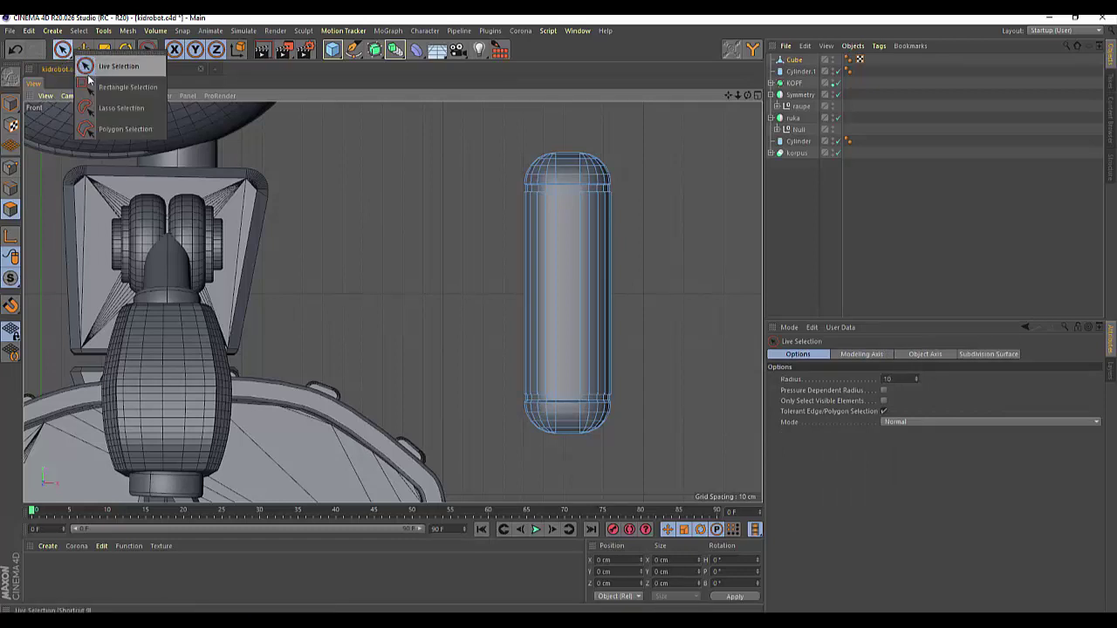
click(88, 85)
mouse_move(501, 187)
mouse_down()
mouse_move(634, 359)
mouse_move(709, 398)
mouse_up()
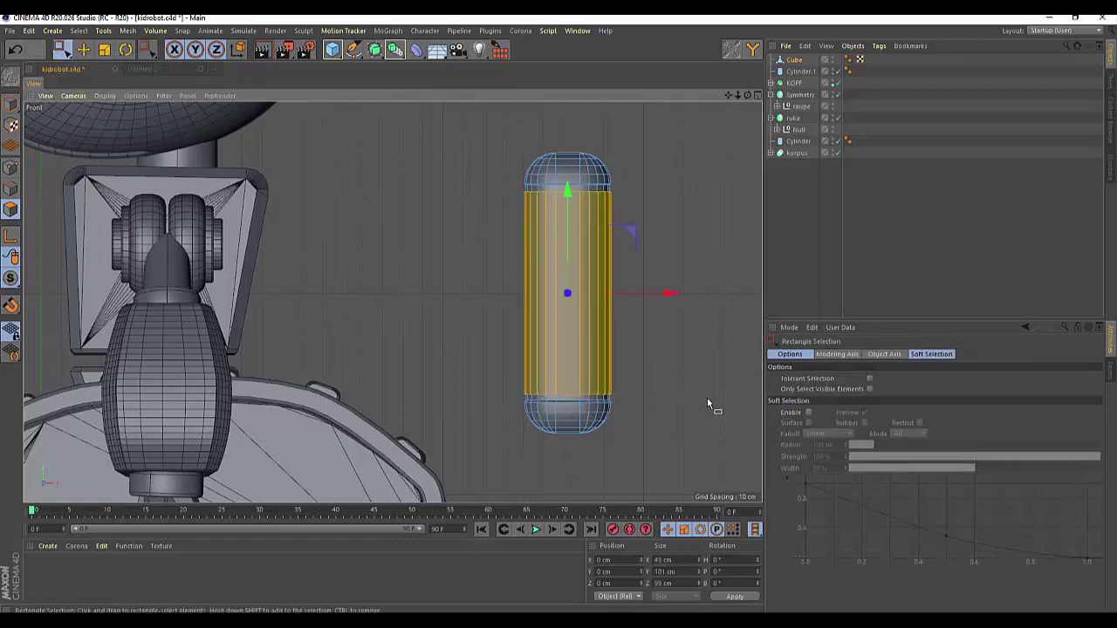
Disconnect the selected middle polygons from the rounded end caps.
click(795, 60)
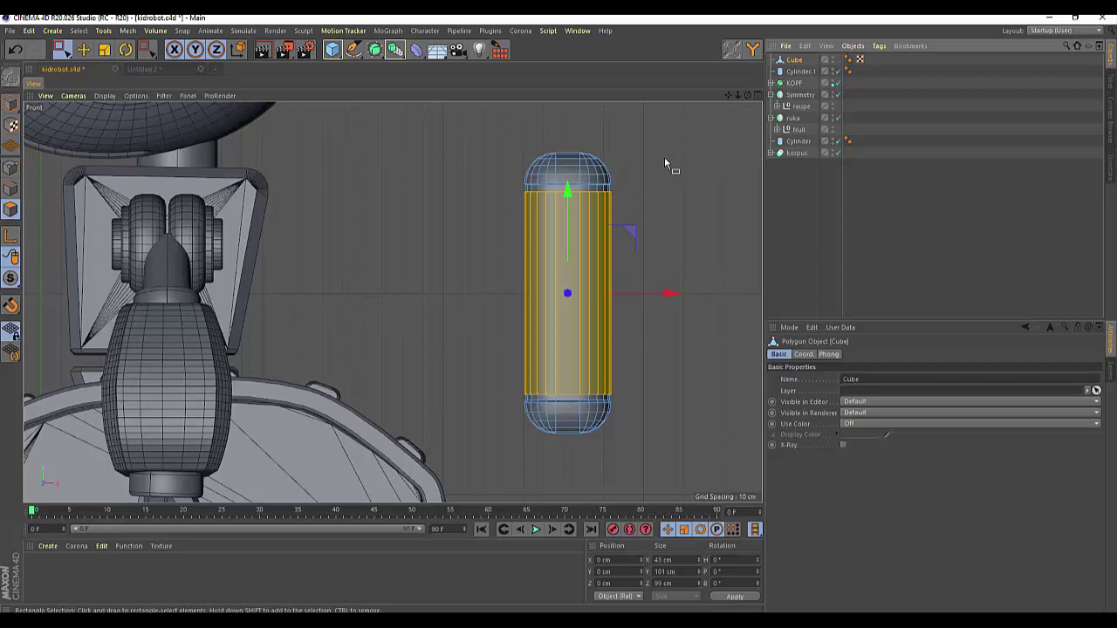
key(Delete)
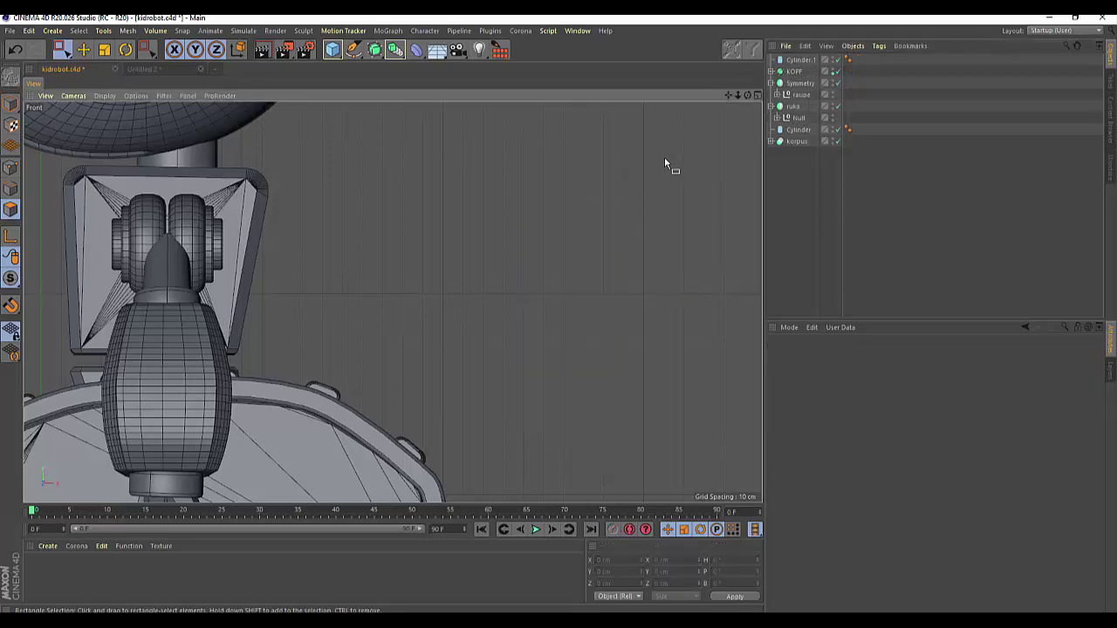
key(ctrl+z)
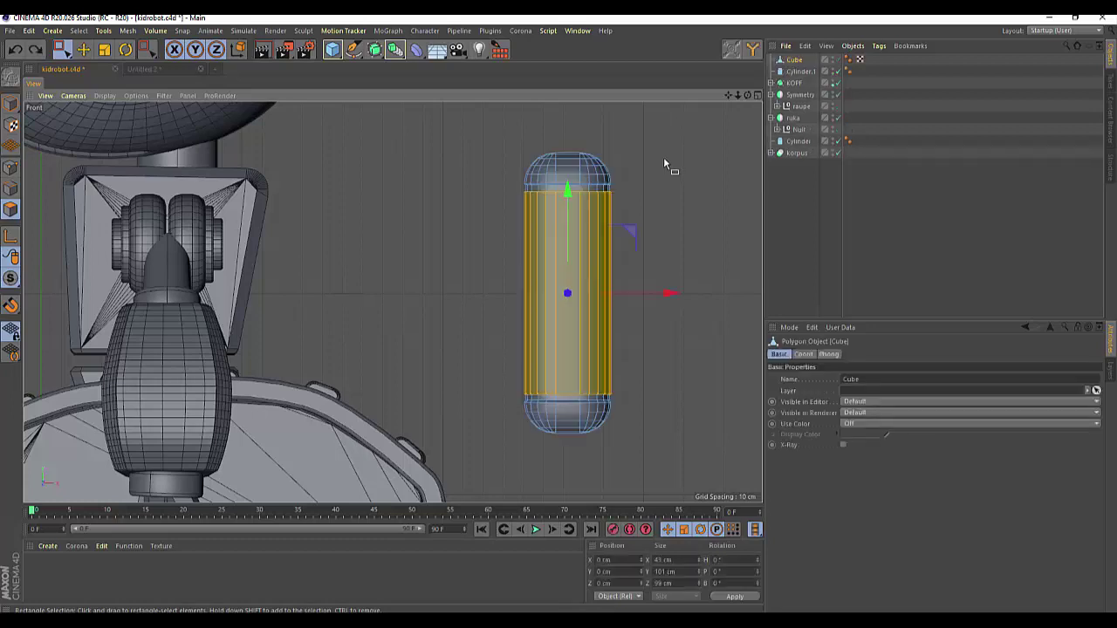
right_click(795, 63)
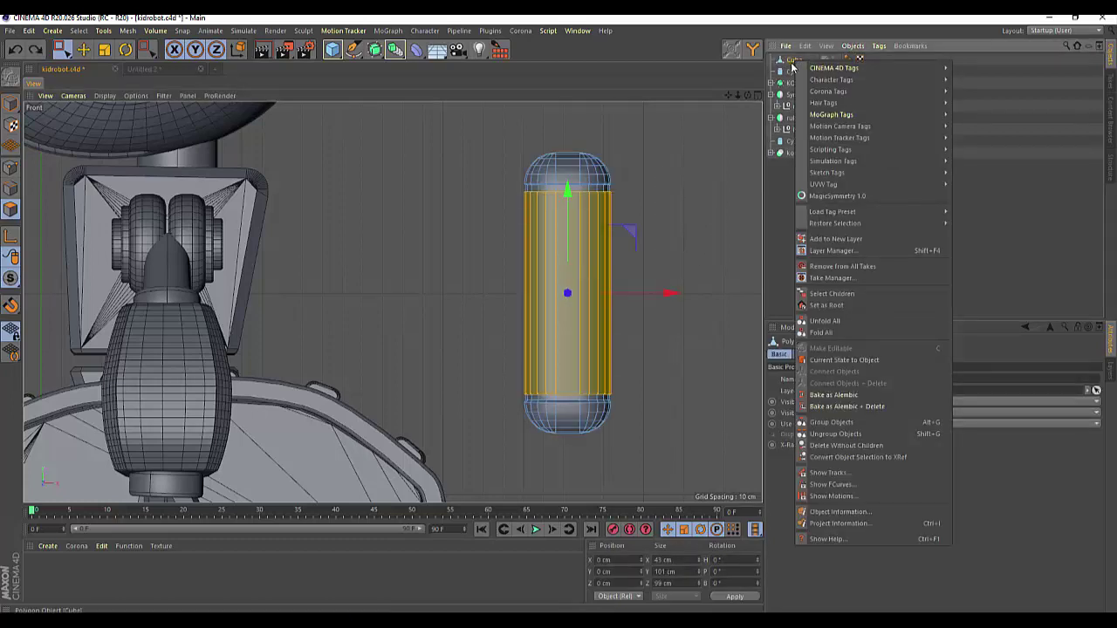
click(732, 91)
right_click(698, 140)
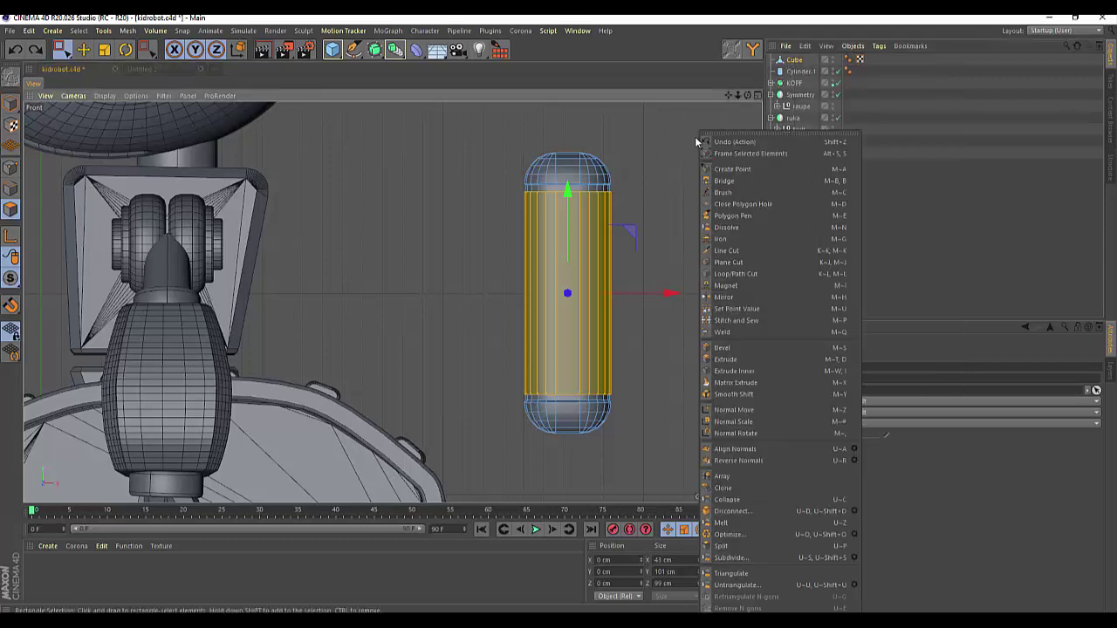
click(733, 512)
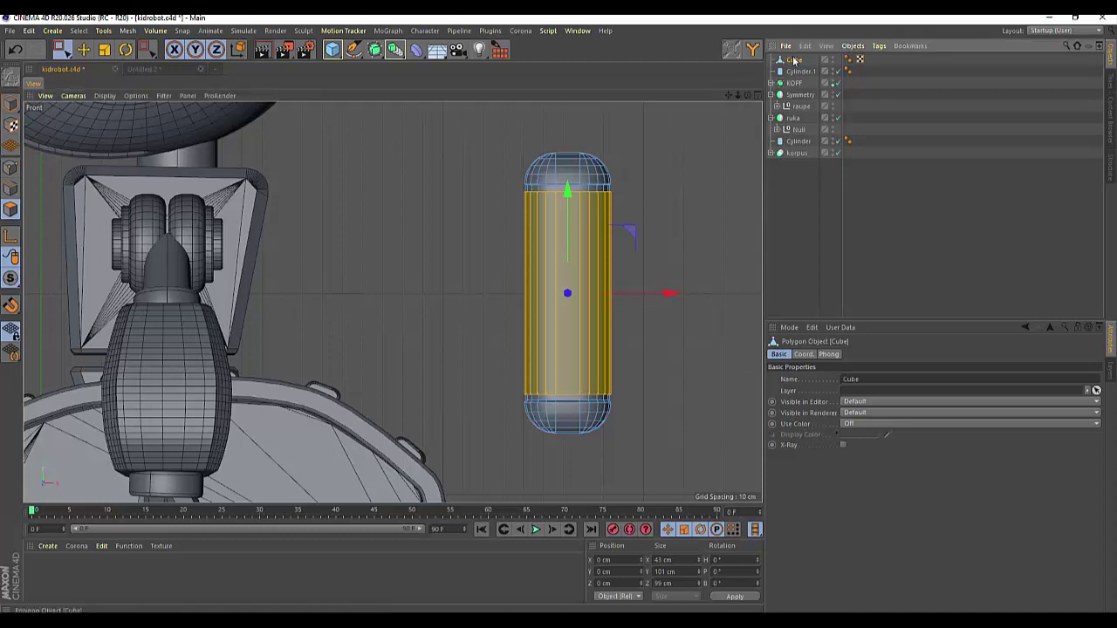
Pull the detached middle section aside, then move it back between the caps at X 0.
drag(668, 293, 775, 293)
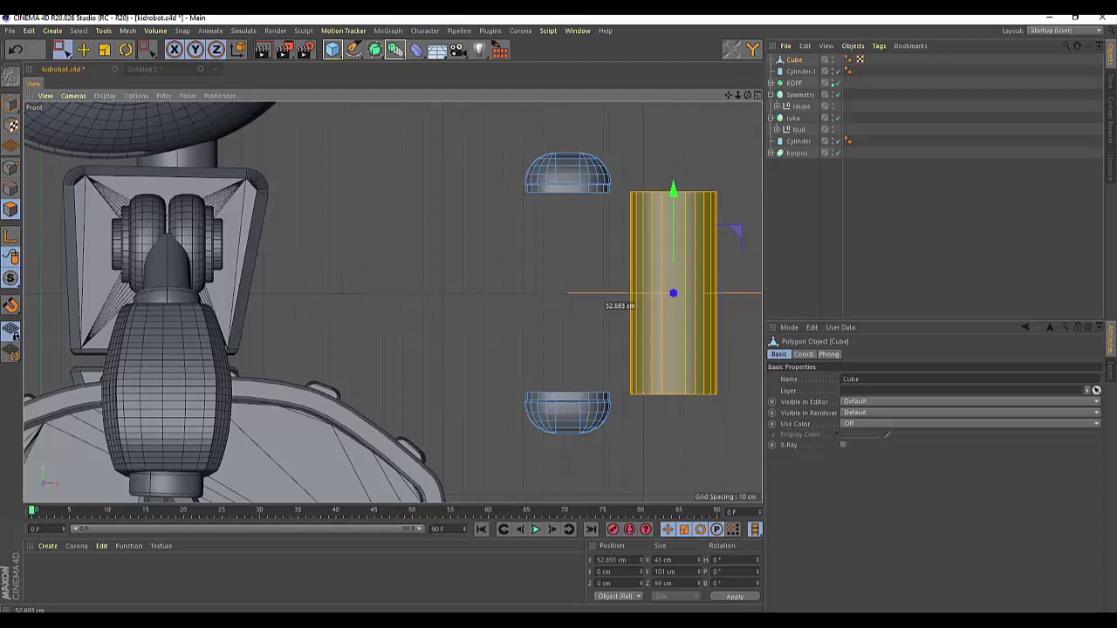
click(794, 71)
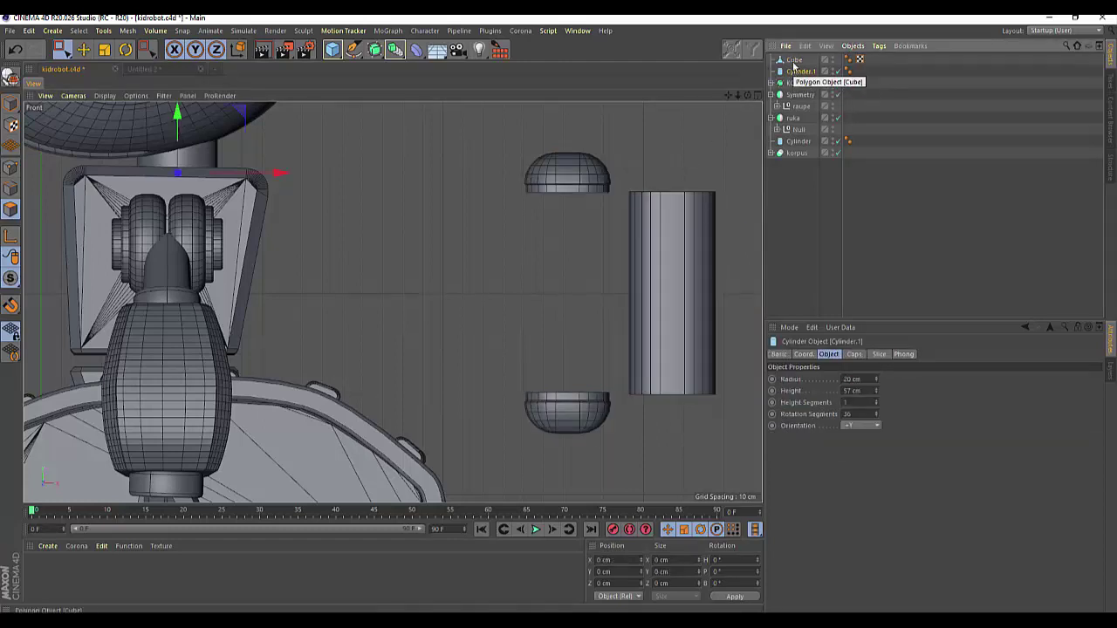
click(794, 61)
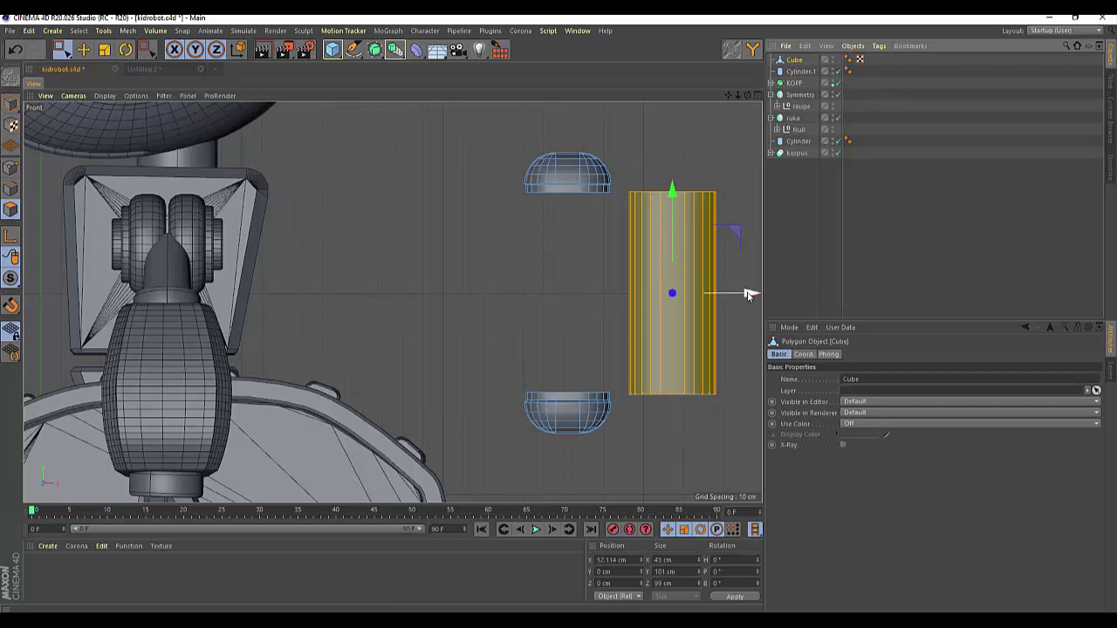
drag(748, 294, 644, 295)
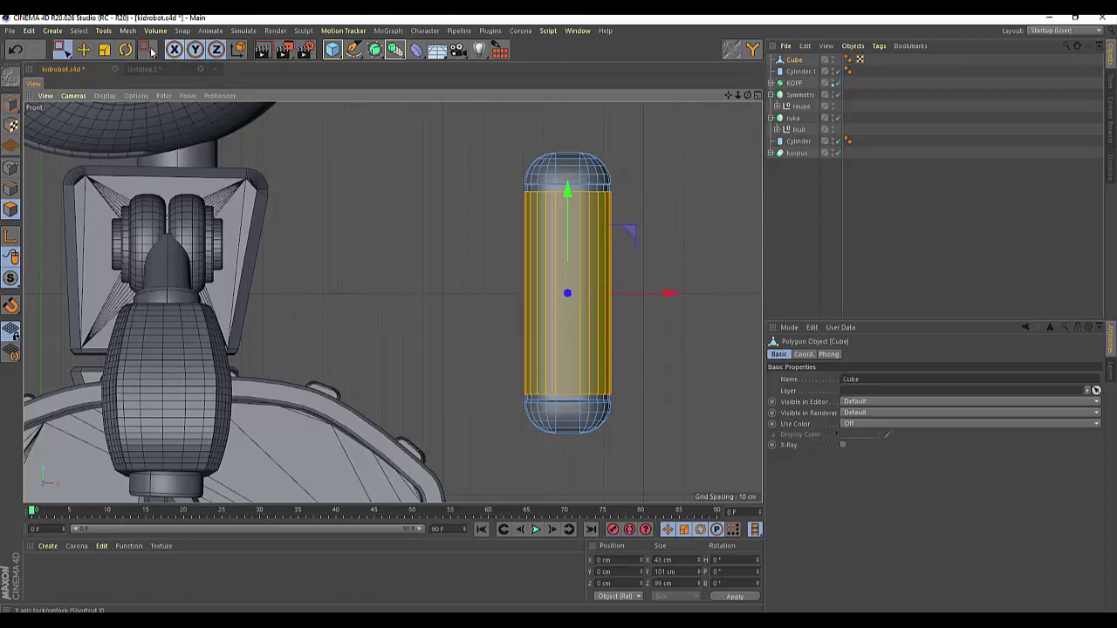
Scale the middle section up uniformly to about 104%, then deselect it.
click(104, 49)
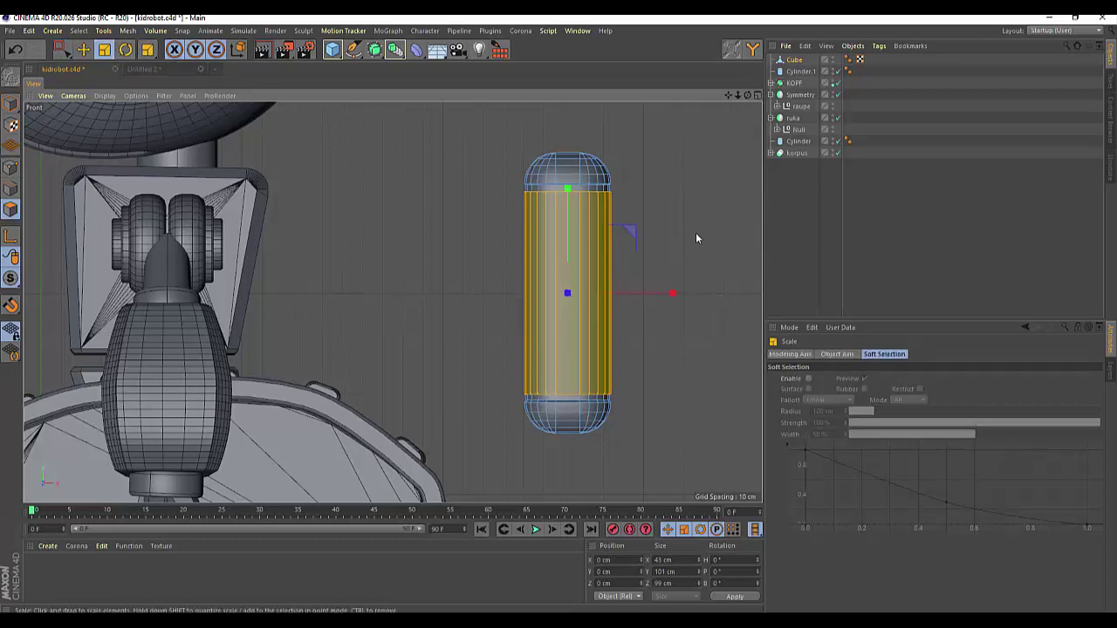
drag(697, 232, 707, 230)
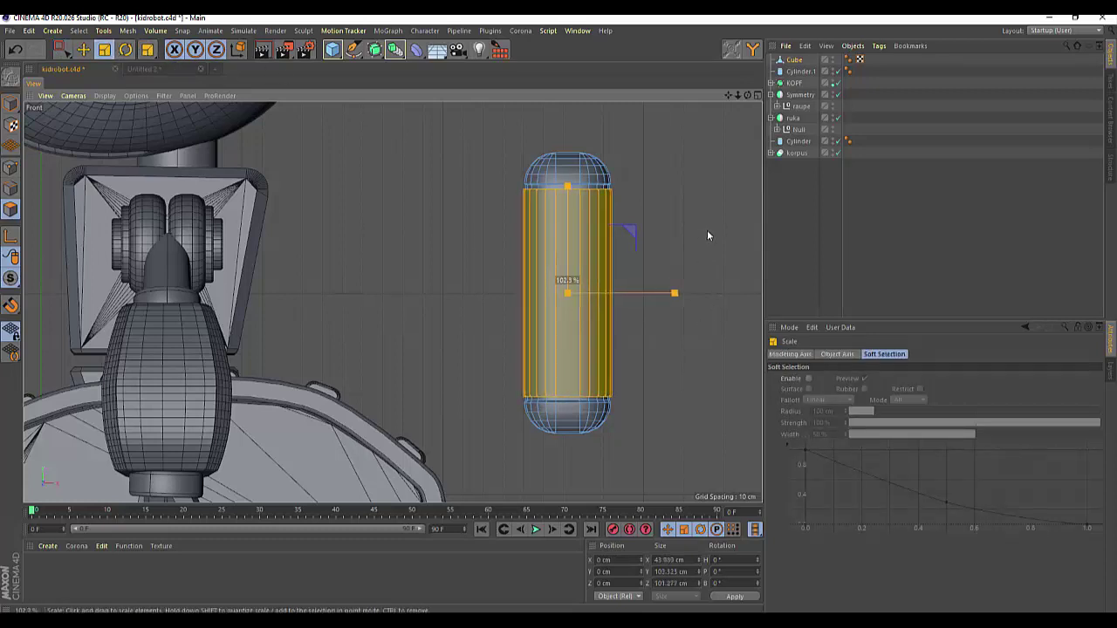
drag(708, 231, 712, 230)
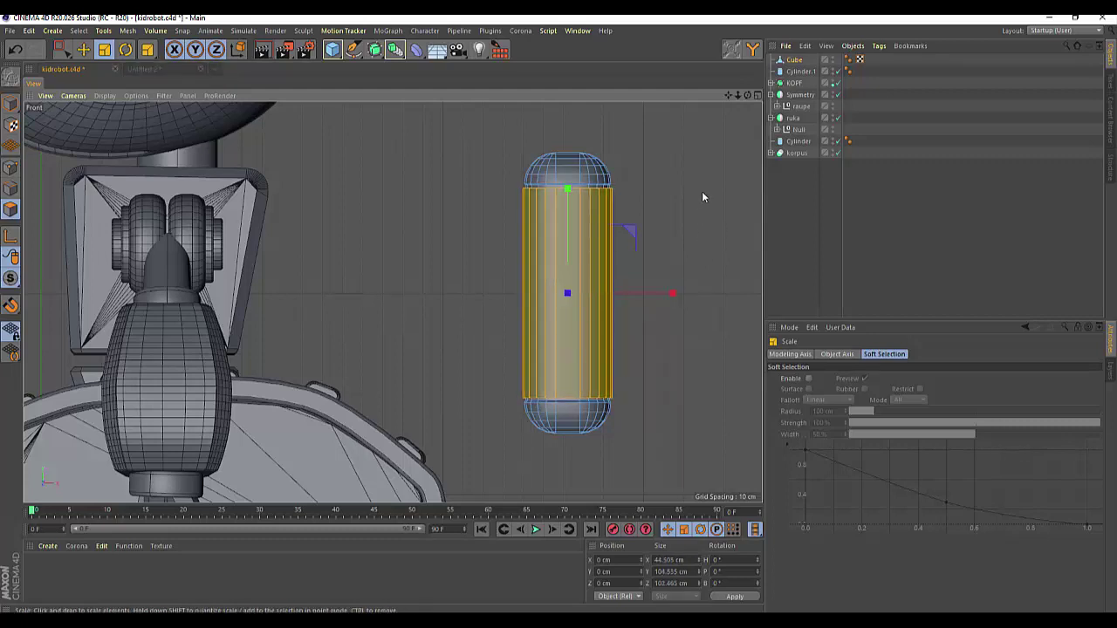
click(702, 191)
drag(748, 95, 393, 301)
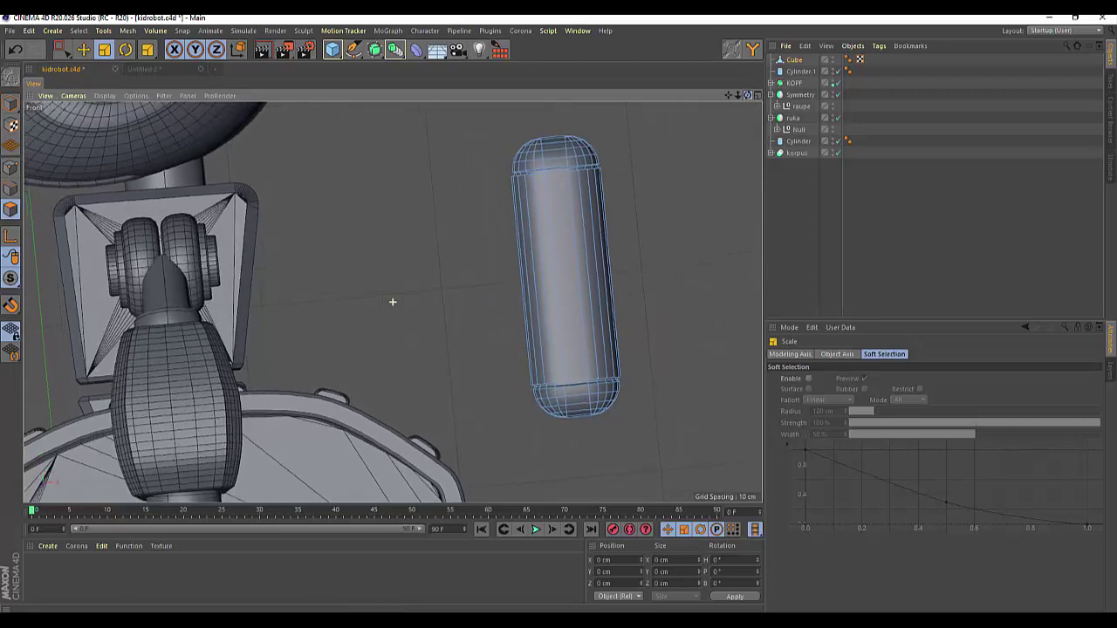
Maximize the Perspective view, zoom in on the capsule side panel and reselect the Cube.
middle_click(332, 123)
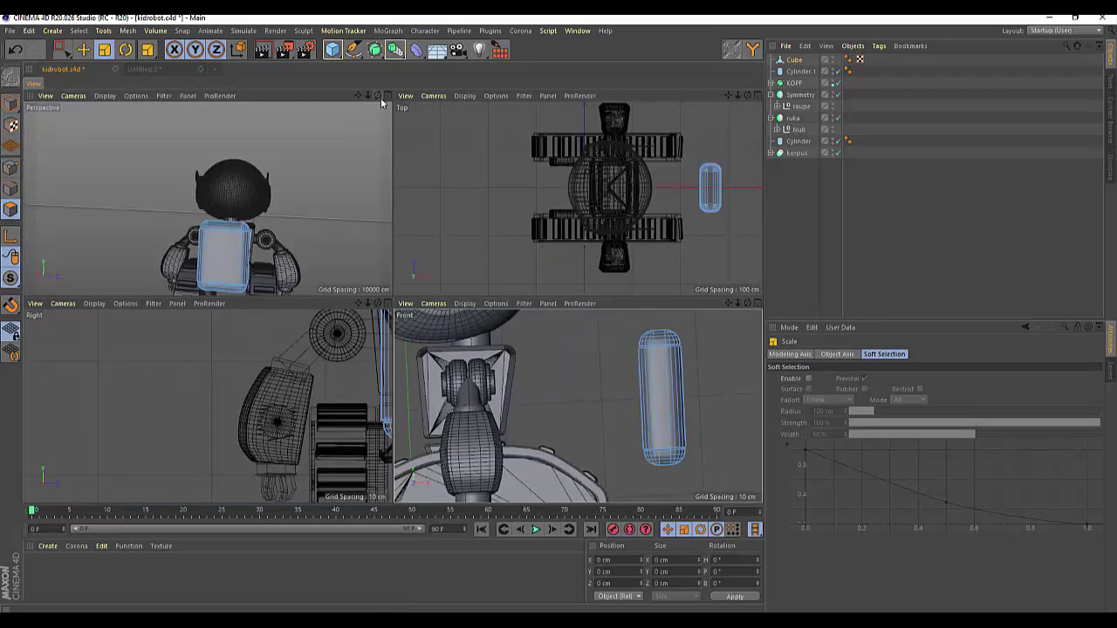
click(385, 103)
click(388, 96)
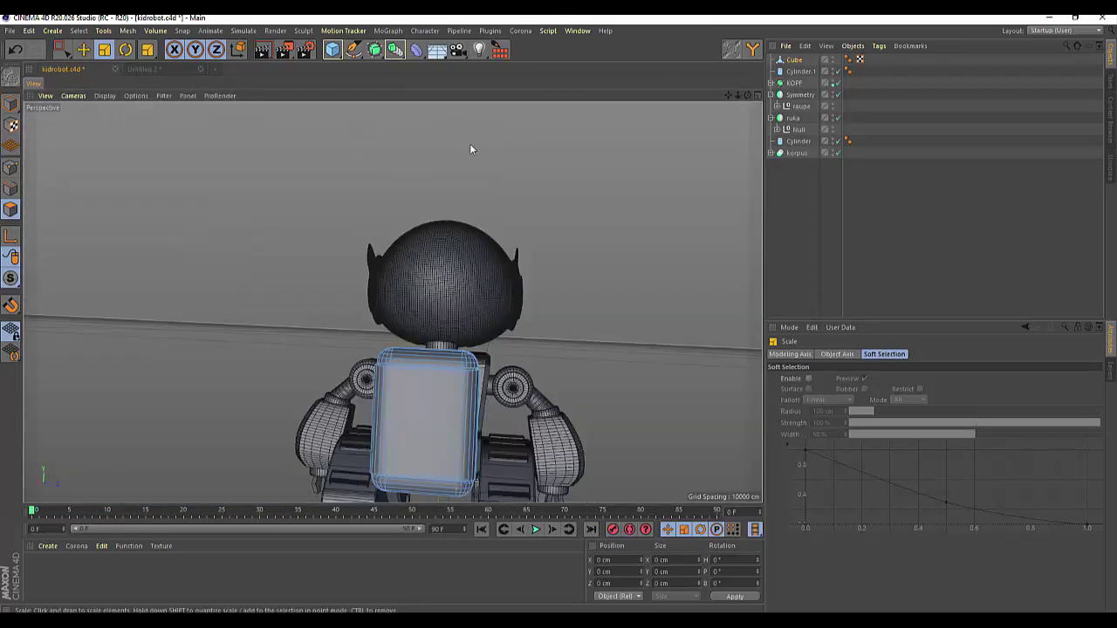
drag(746, 95, 589, 290)
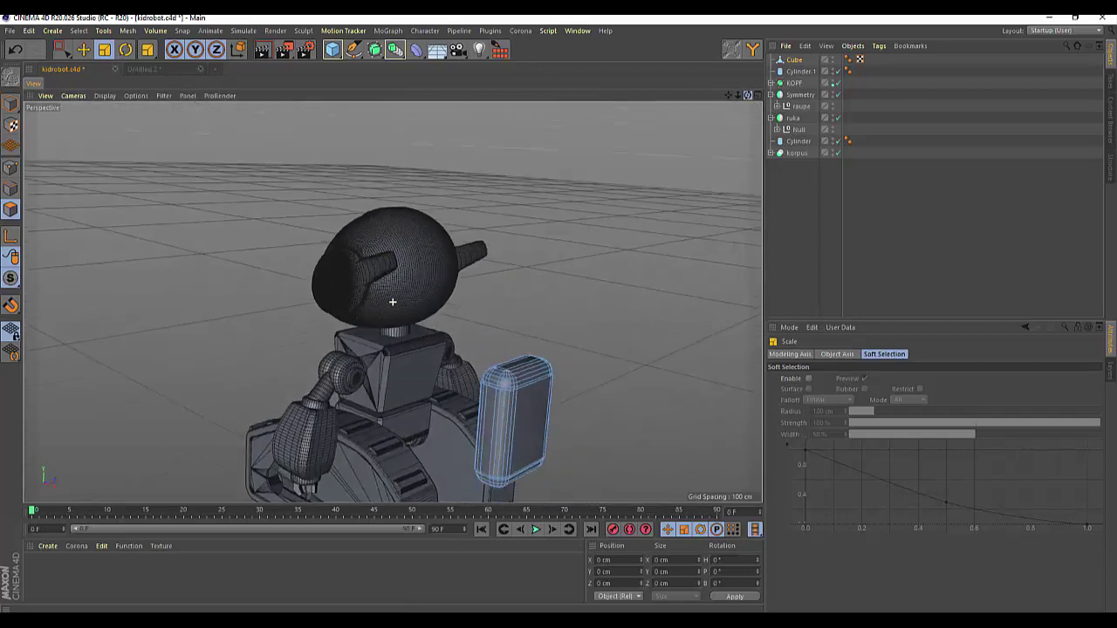
scroll(589, 349, up, 2)
scroll(597, 407, up, 2)
scroll(590, 405, up, 2)
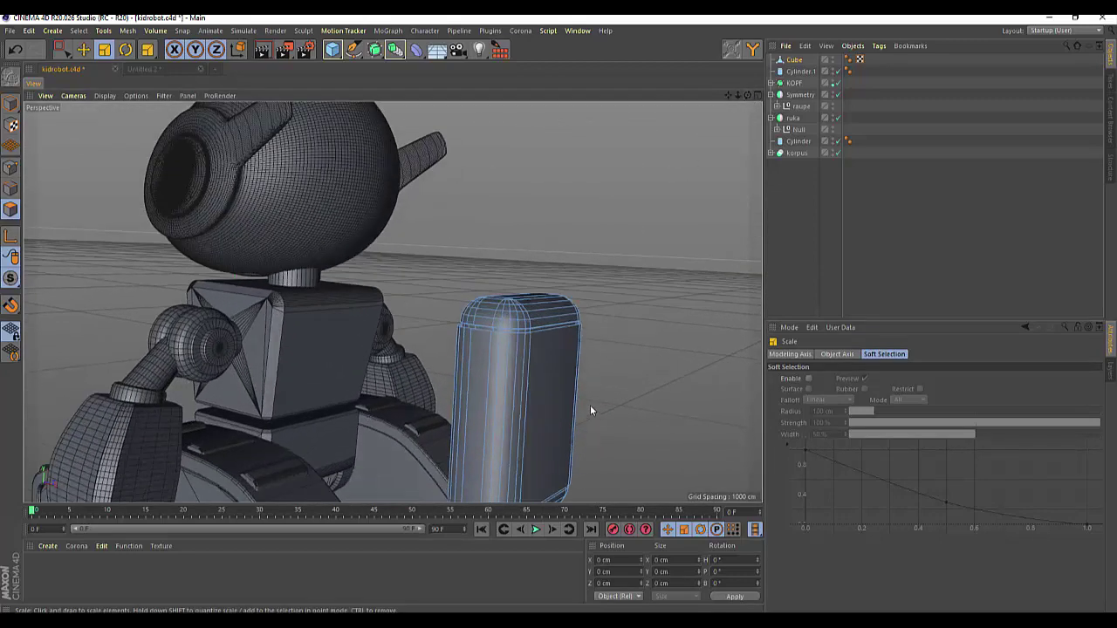
scroll(590, 405, up, 2)
scroll(590, 404, up, 2)
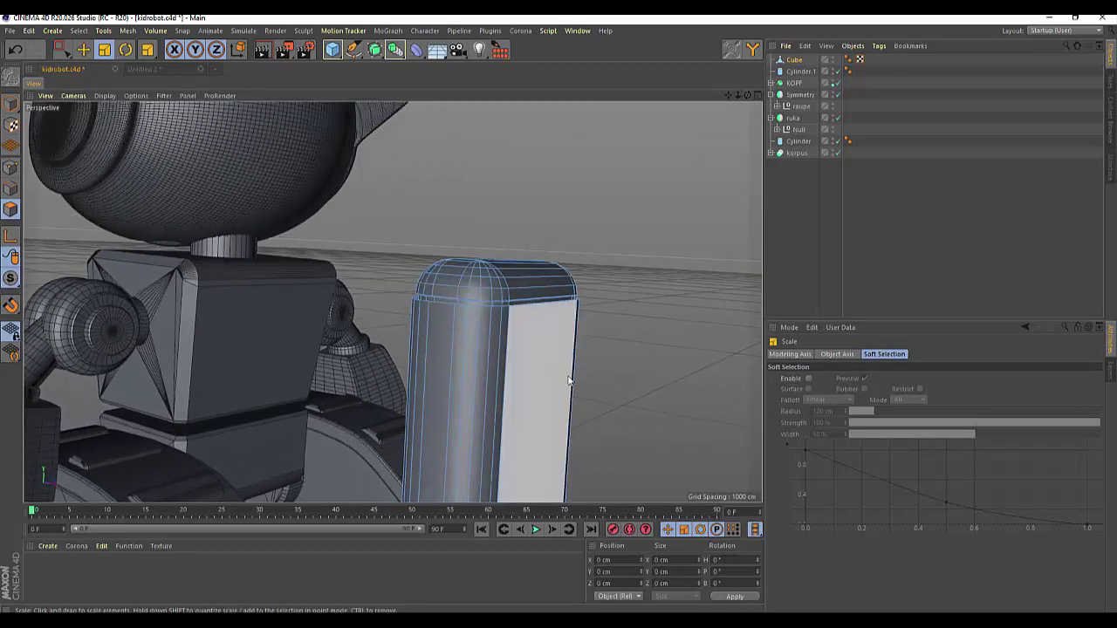
click(800, 71)
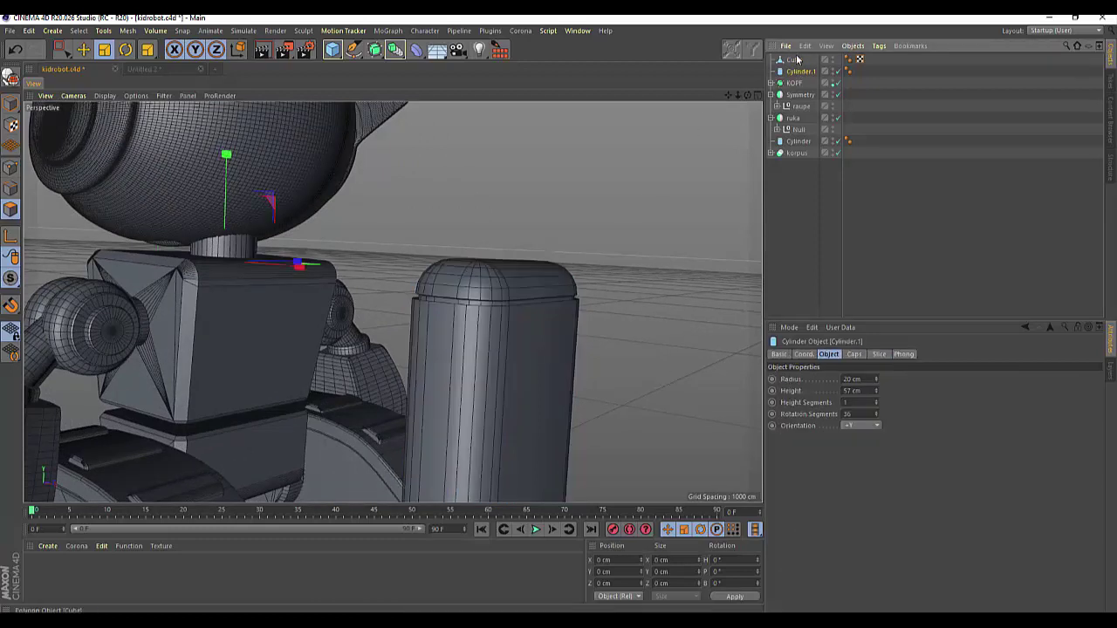
click(794, 61)
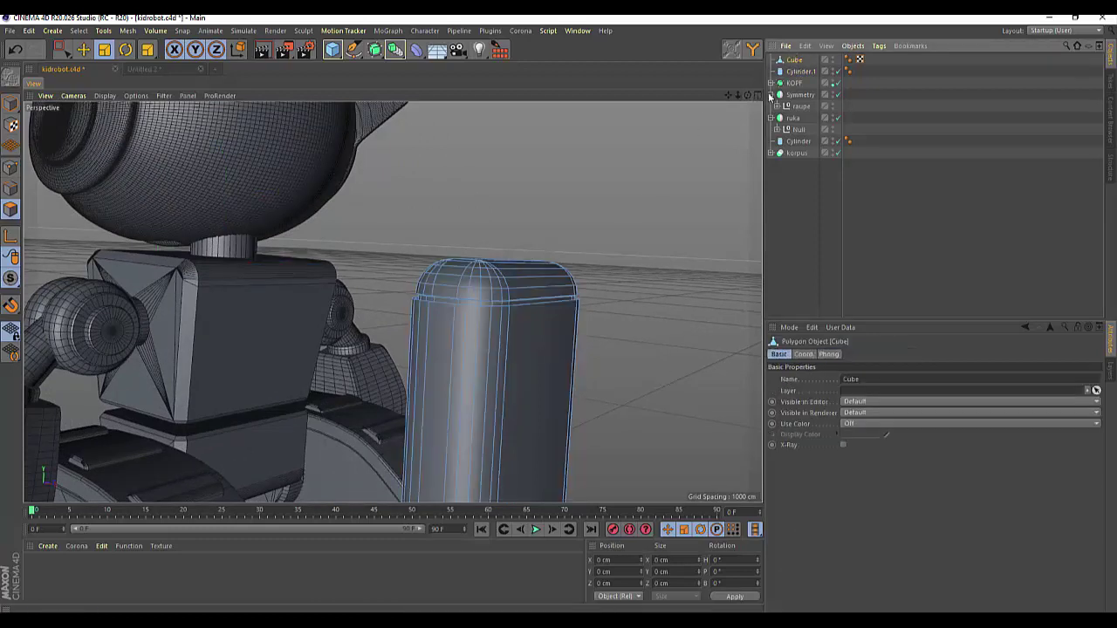
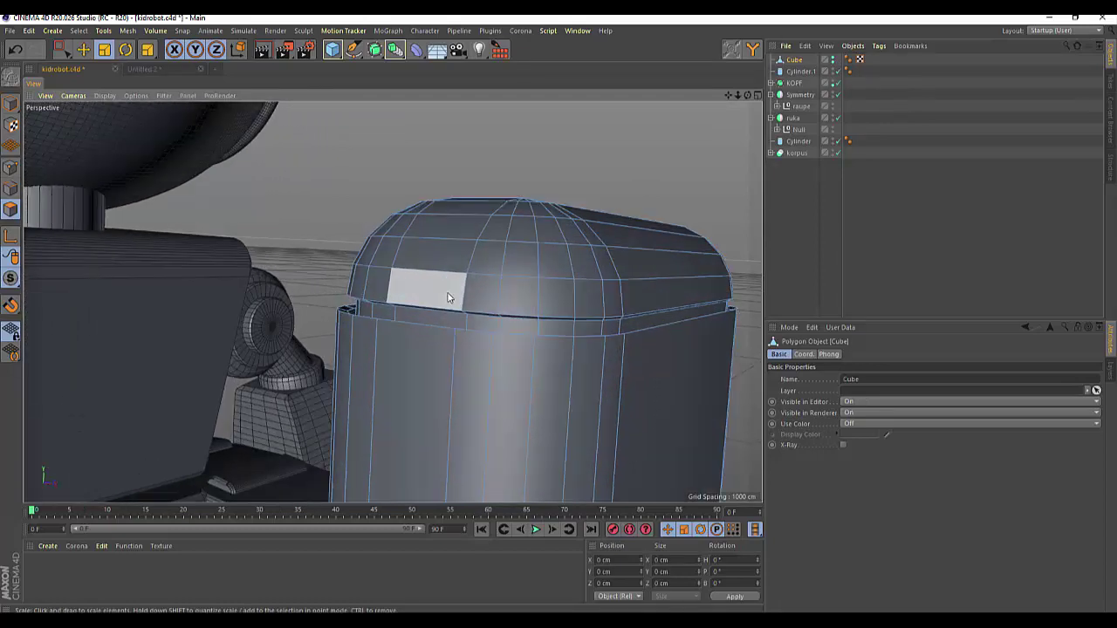
Select the edge loop where the capsule's rounded top cap meets its shaft.
drag(749, 96, 392, 302)
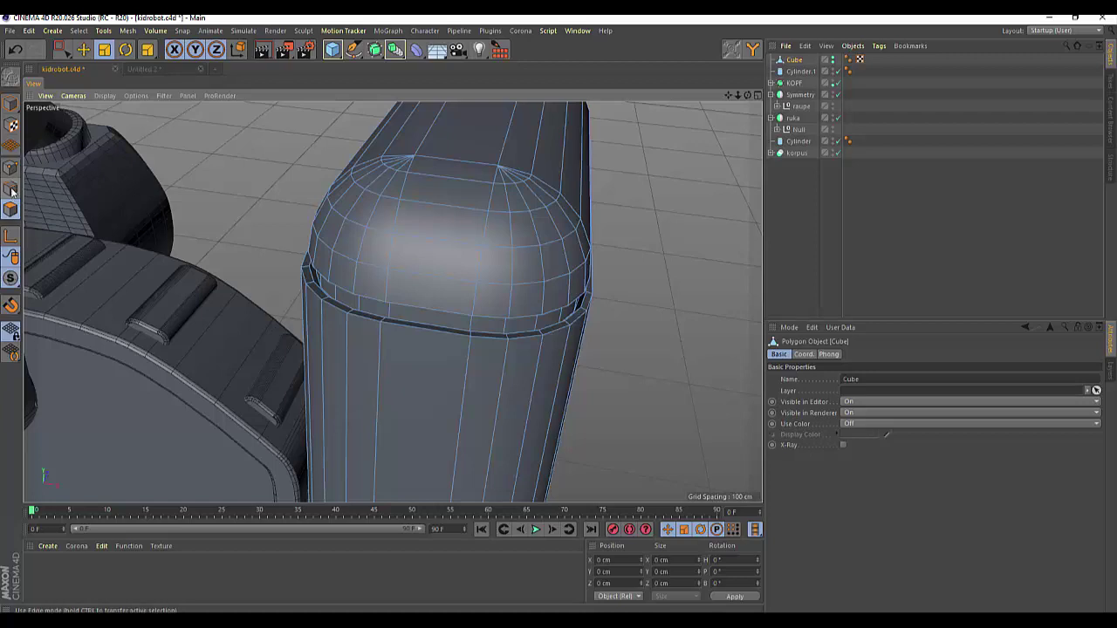
click(78, 30)
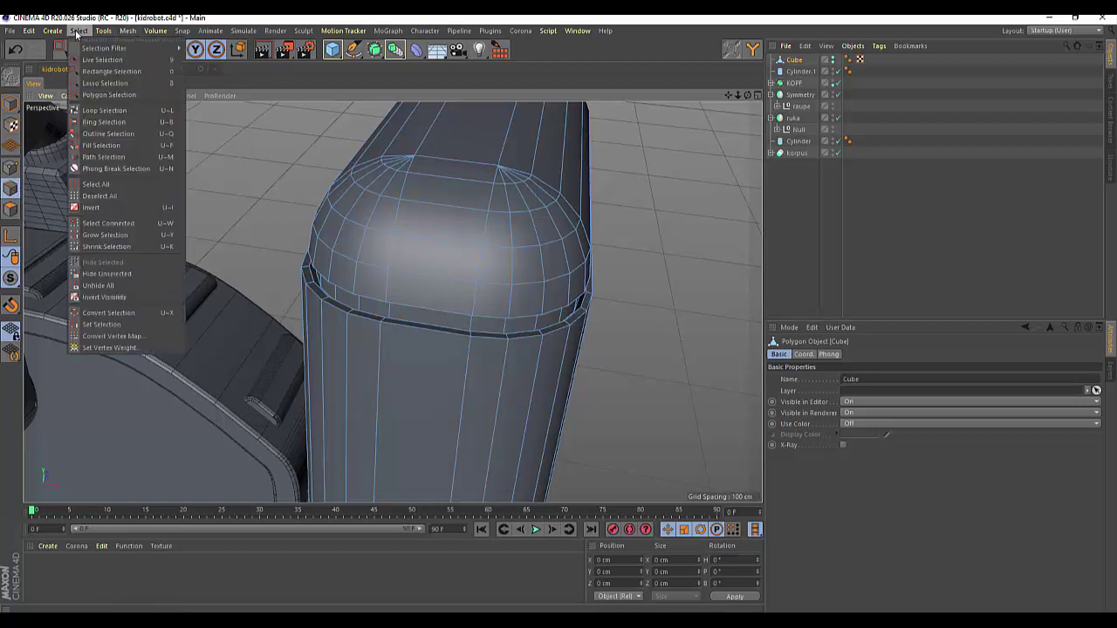
click(92, 111)
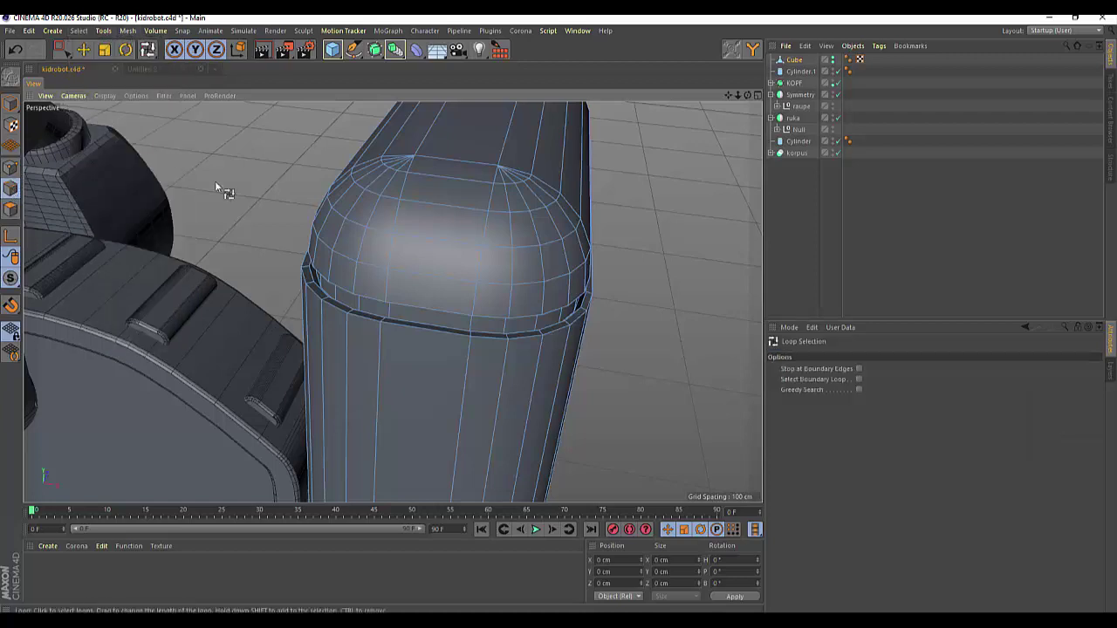
click(334, 303)
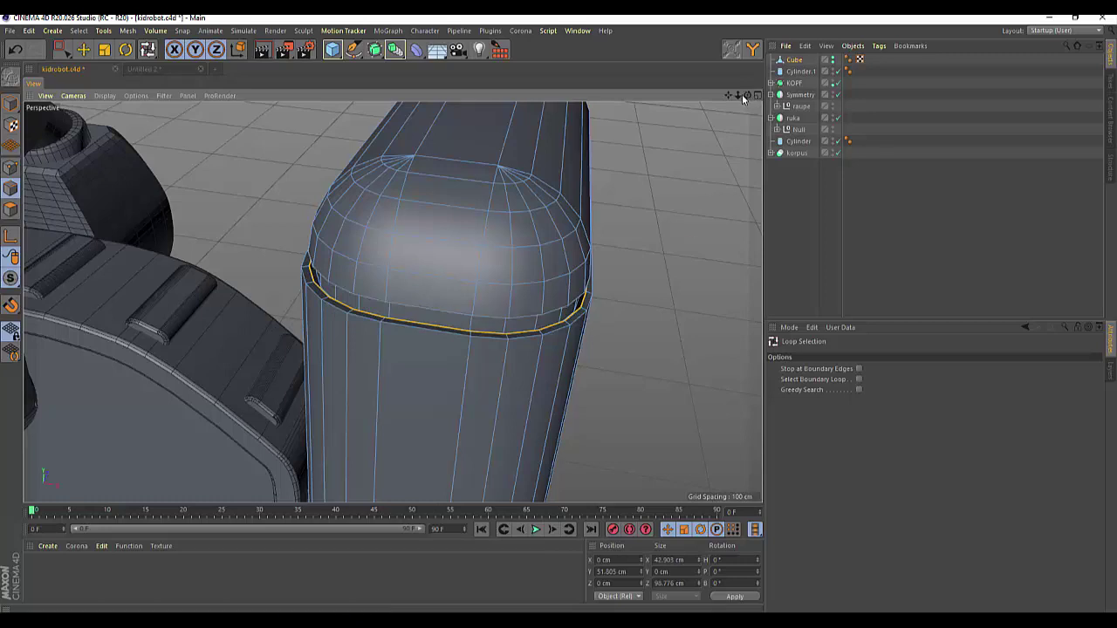
Scale that top seam loop to about 96% and lower it to Y 50.673 cm, forming a groove.
click(83, 49)
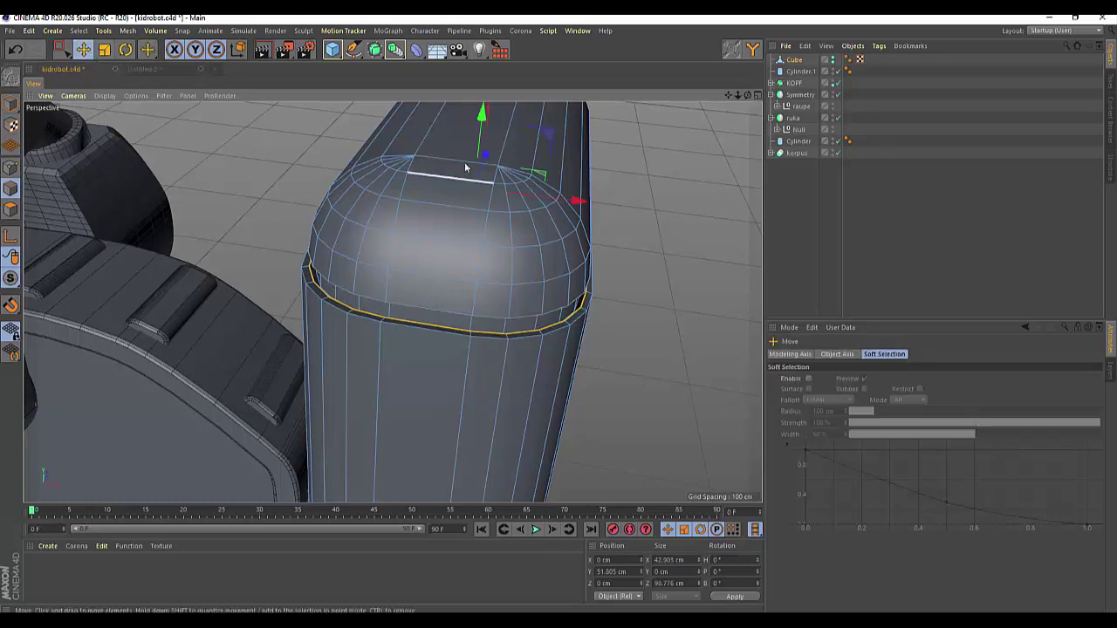
drag(481, 116, 481, 118)
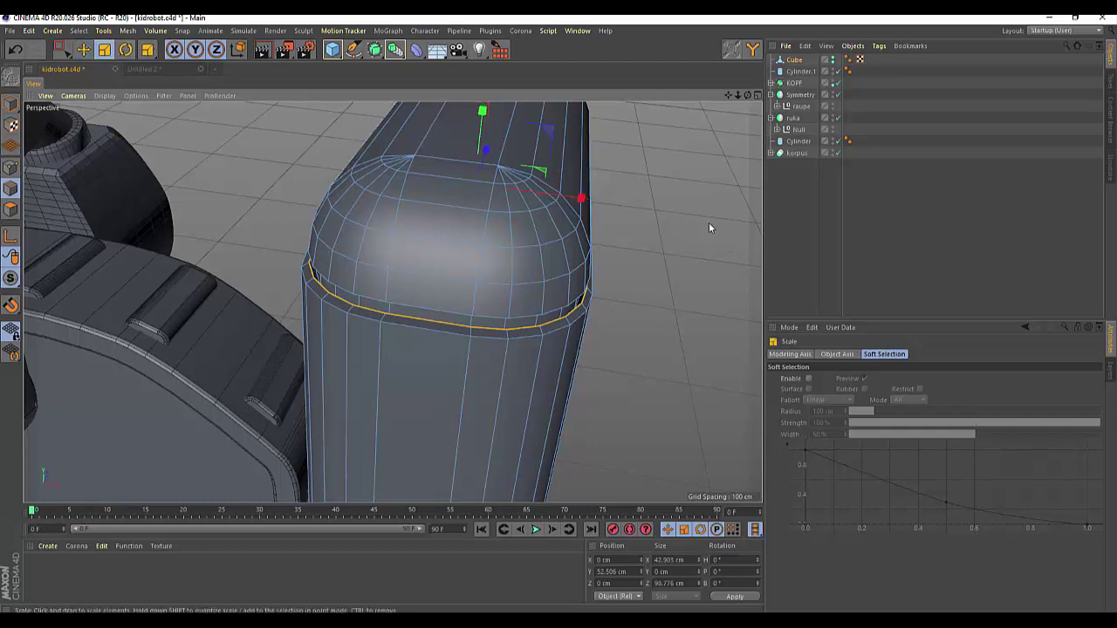
key(t)
drag(708, 222, 696, 224)
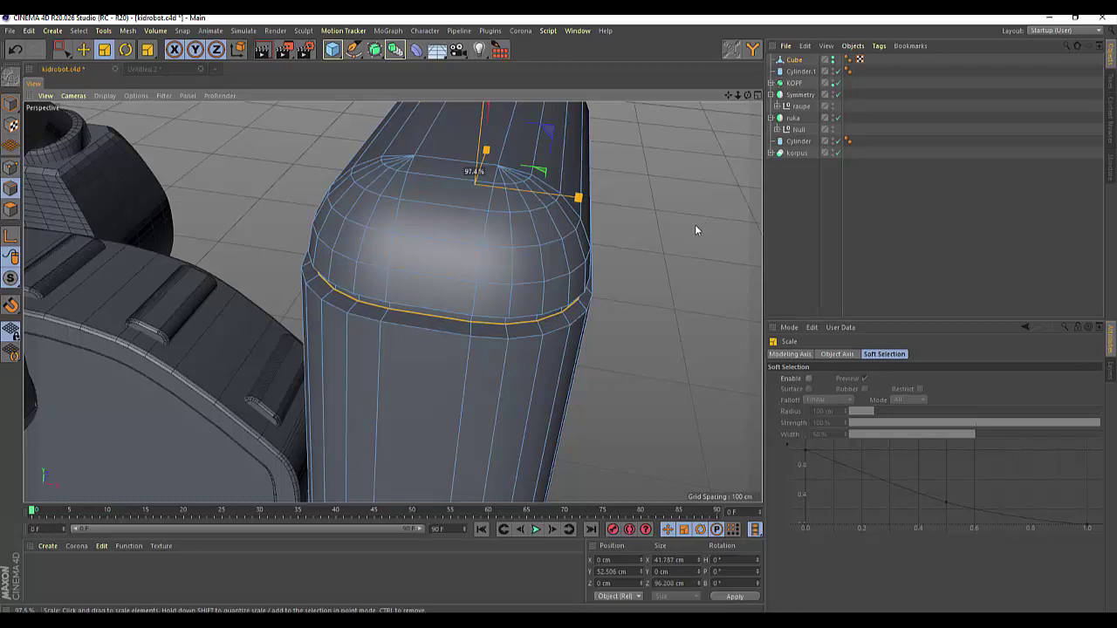
key(e)
click(83, 50)
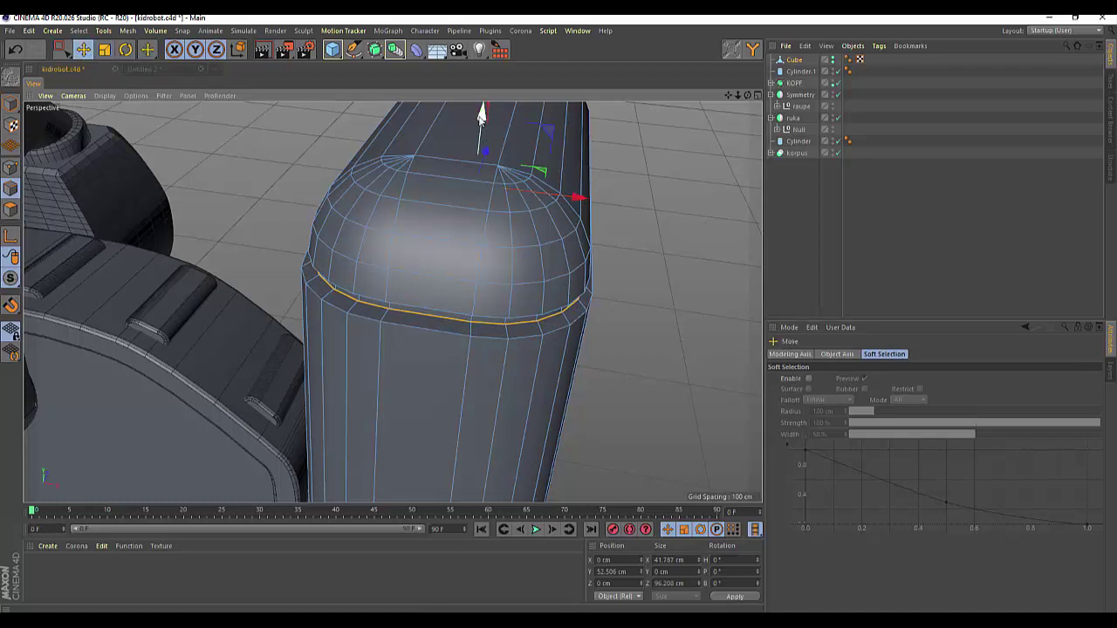
drag(480, 113, 479, 126)
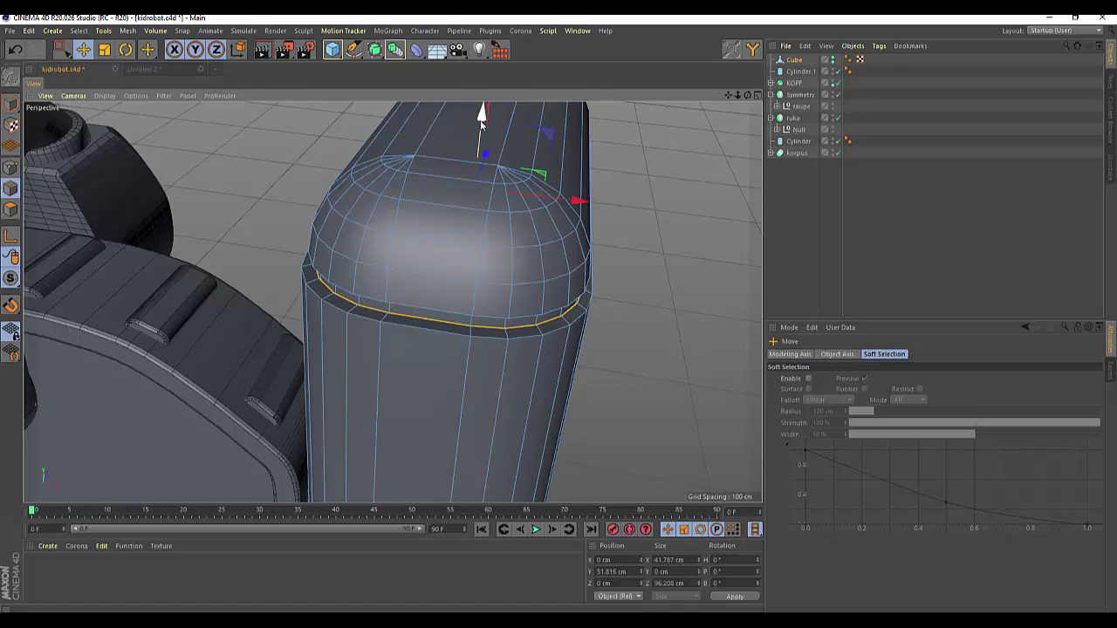
drag(487, 126, 486, 137)
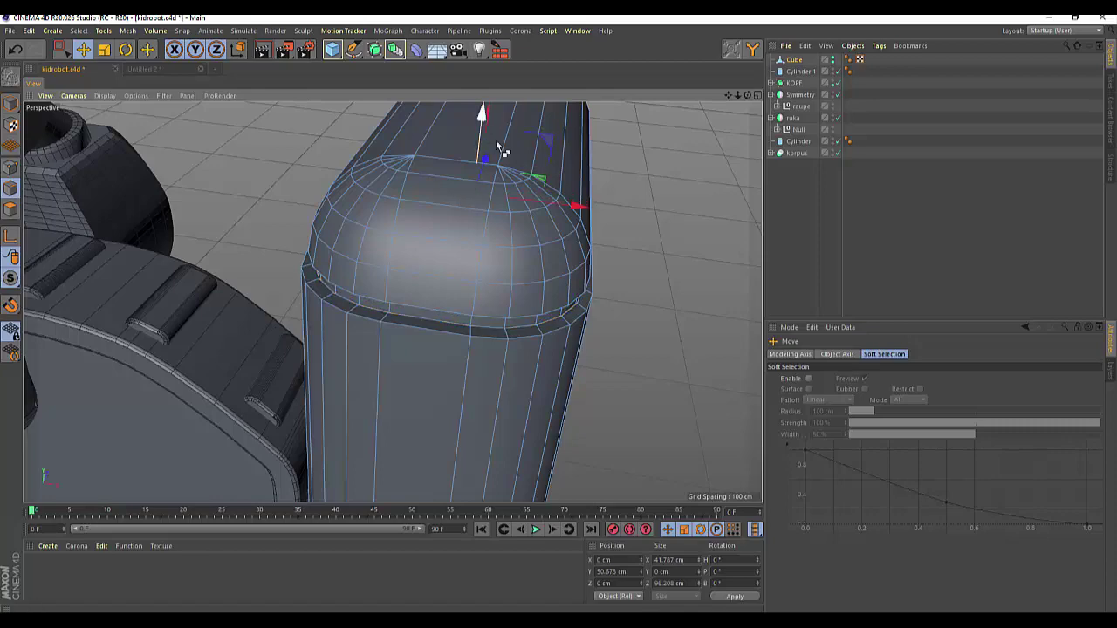
mouse_move(653, 189)
alt+mouse_down()
mouse_move(653, 207)
mouse_move(387, 300)
mouse_move(498, 169)
alt+mouse_up()
Loop-select the lower cap seam, scale it to about 98%, and raise it to Y -48.931 cm.
scroll(497, 168, up, 2)
scroll(498, 169, up, 1)
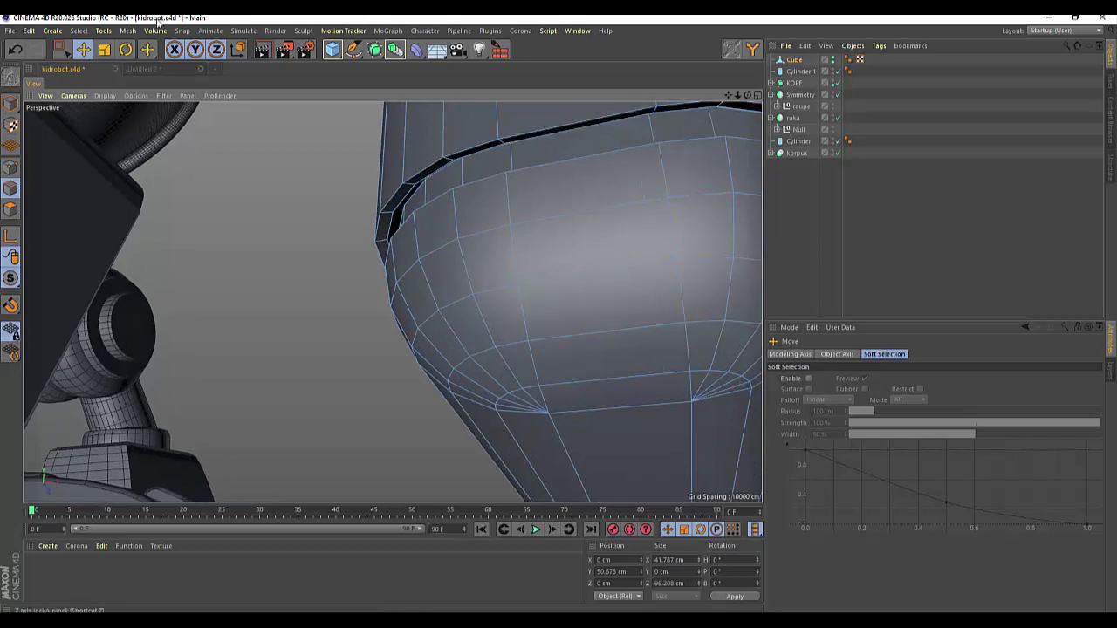
click(79, 30)
click(114, 114)
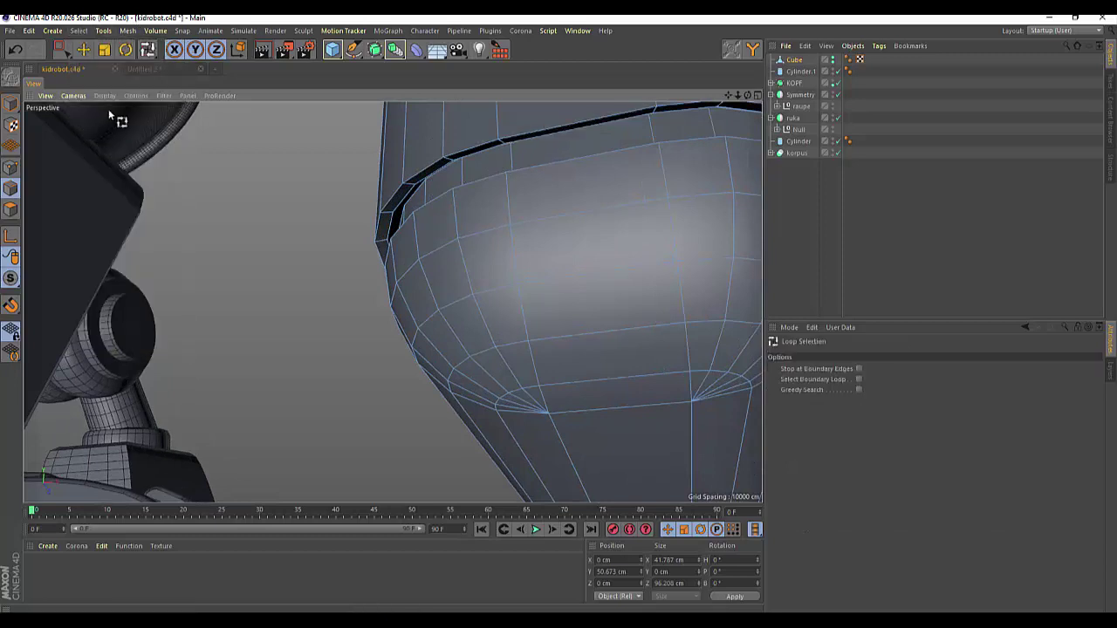
click(524, 146)
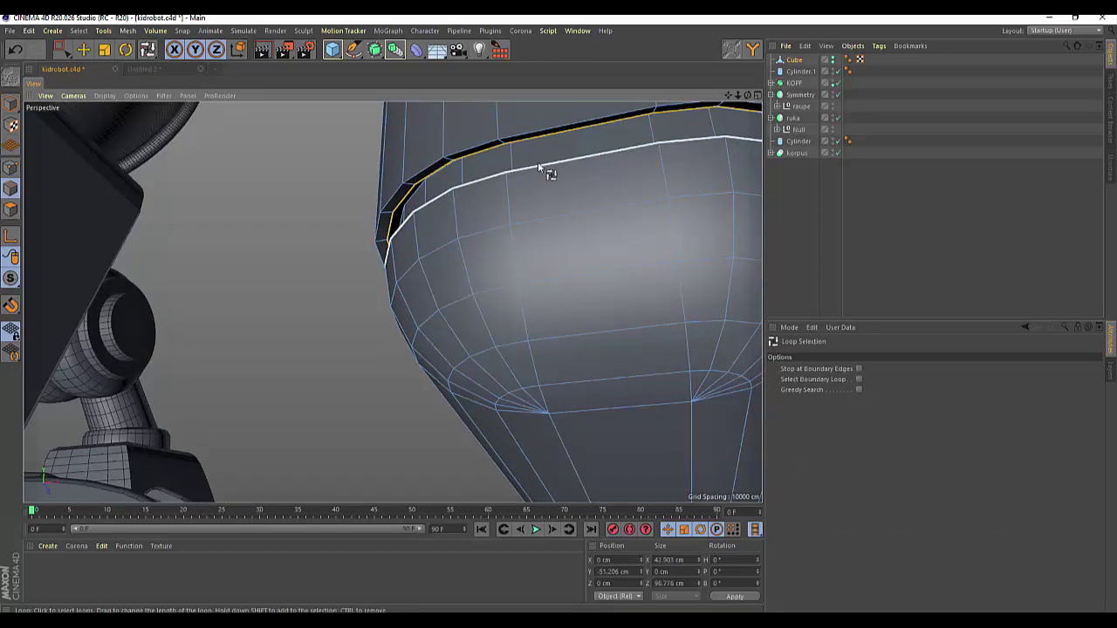
click(105, 52)
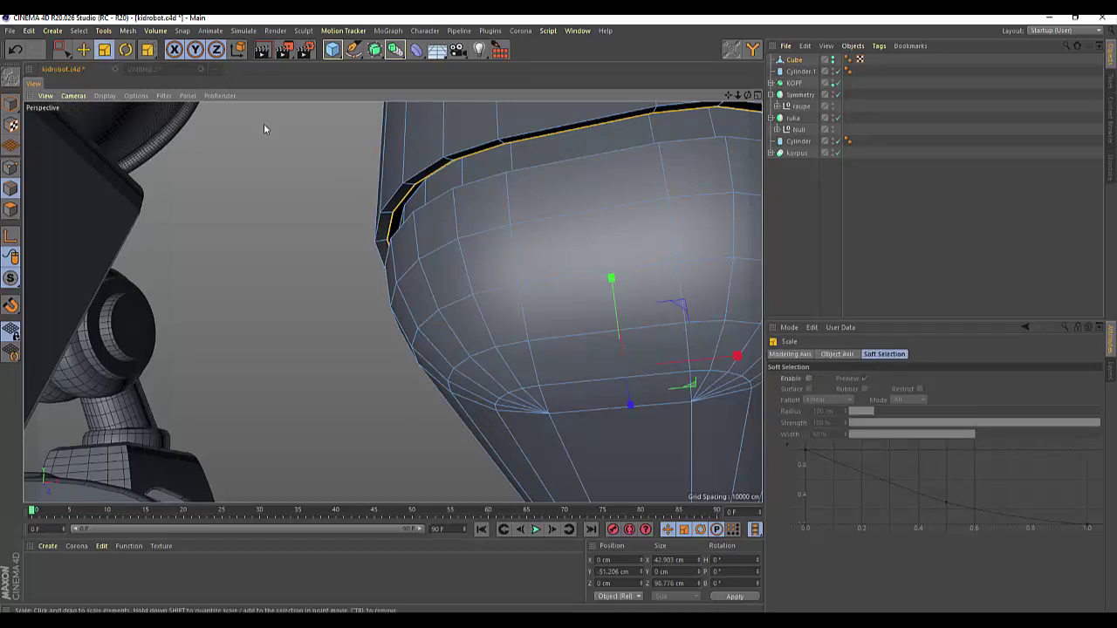
drag(263, 123, 252, 127)
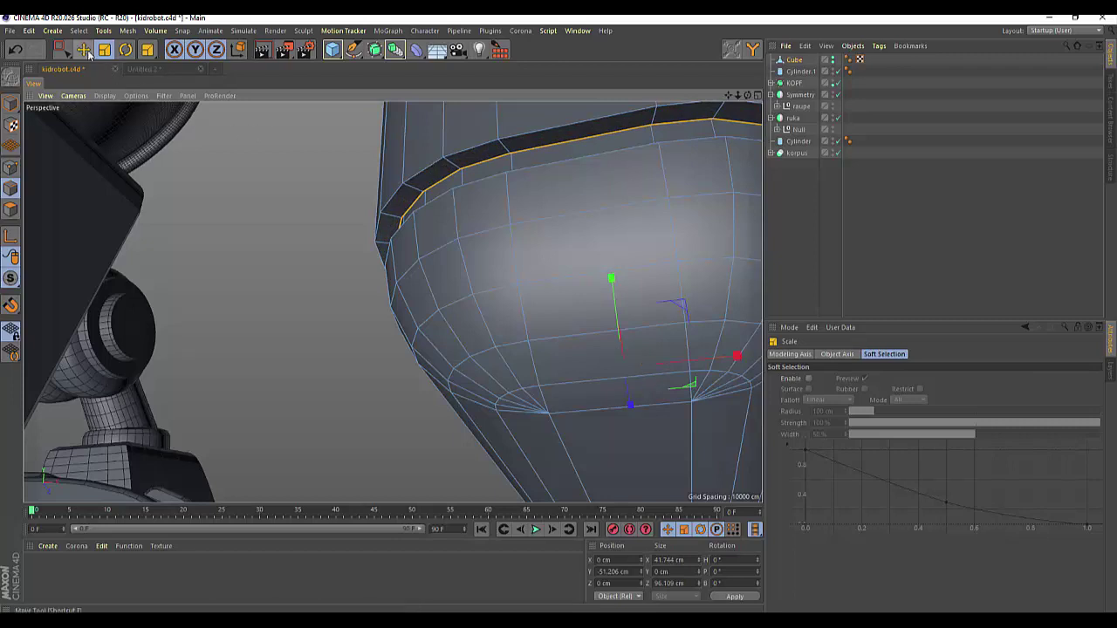
click(83, 52)
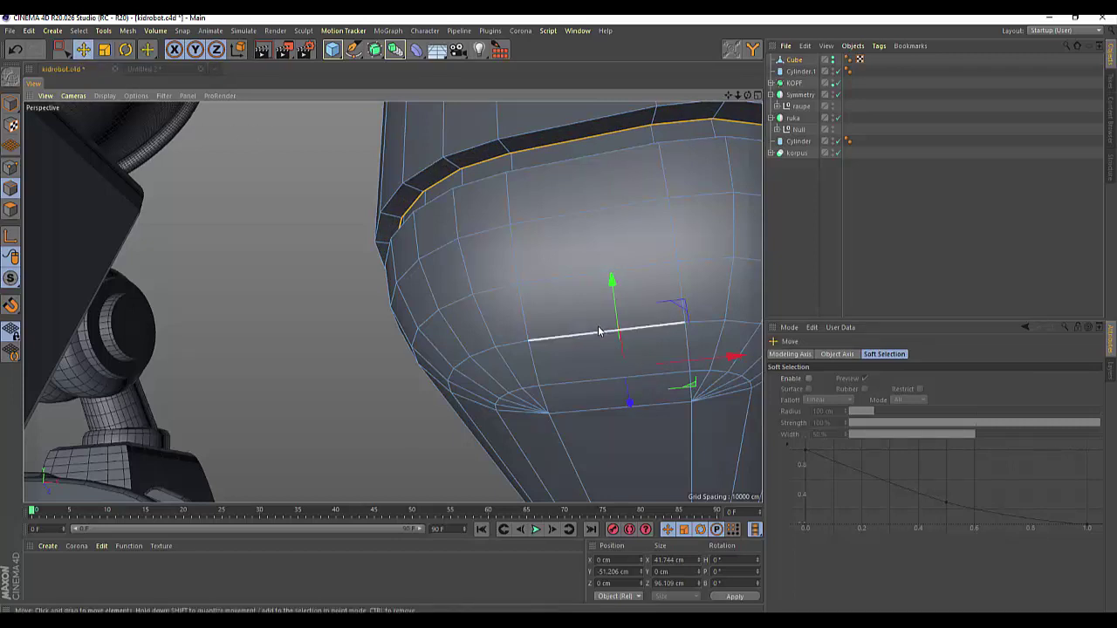
mouse_move(609, 275)
mouse_down()
mouse_move(608, 266)
mouse_move(586, 322)
mouse_move(631, 228)
mouse_up()
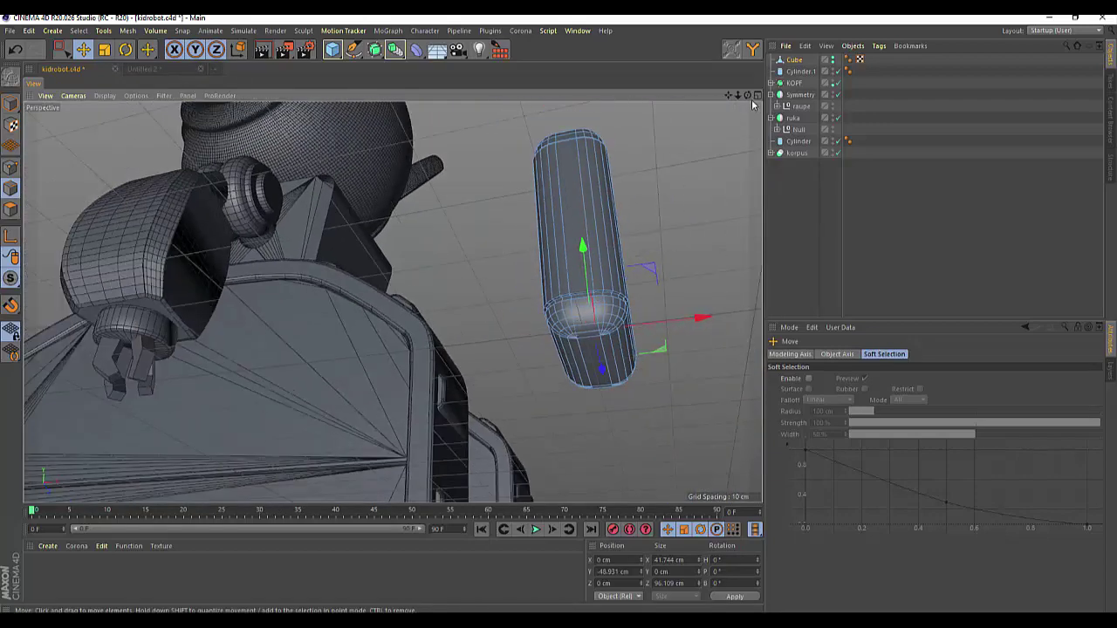
Orbit to the capsule's lower end, and undo a trial sideways move of the capsule.
alt+drag(753, 105, 392, 302)
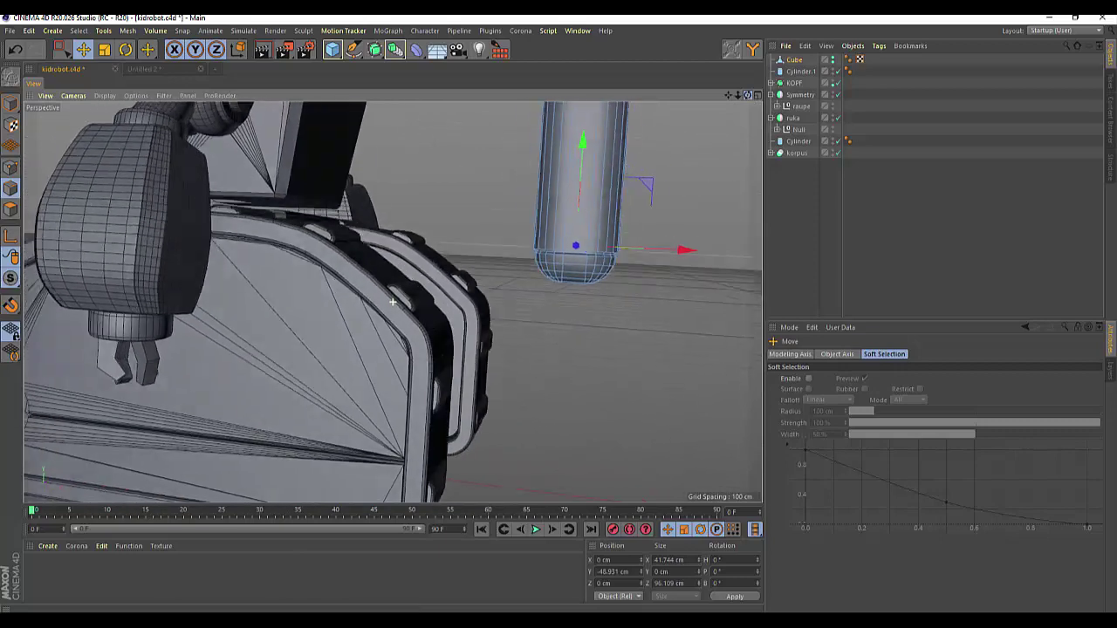
scroll(392, 302, up, 3)
scroll(393, 302, up, 2)
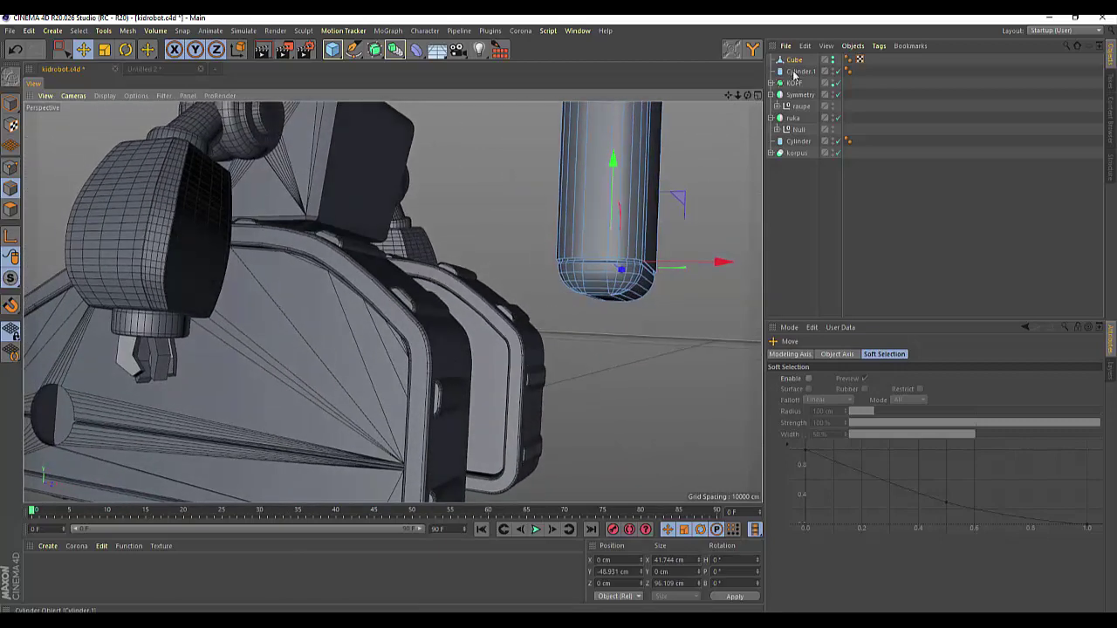
alt+drag(721, 163, 708, 172)
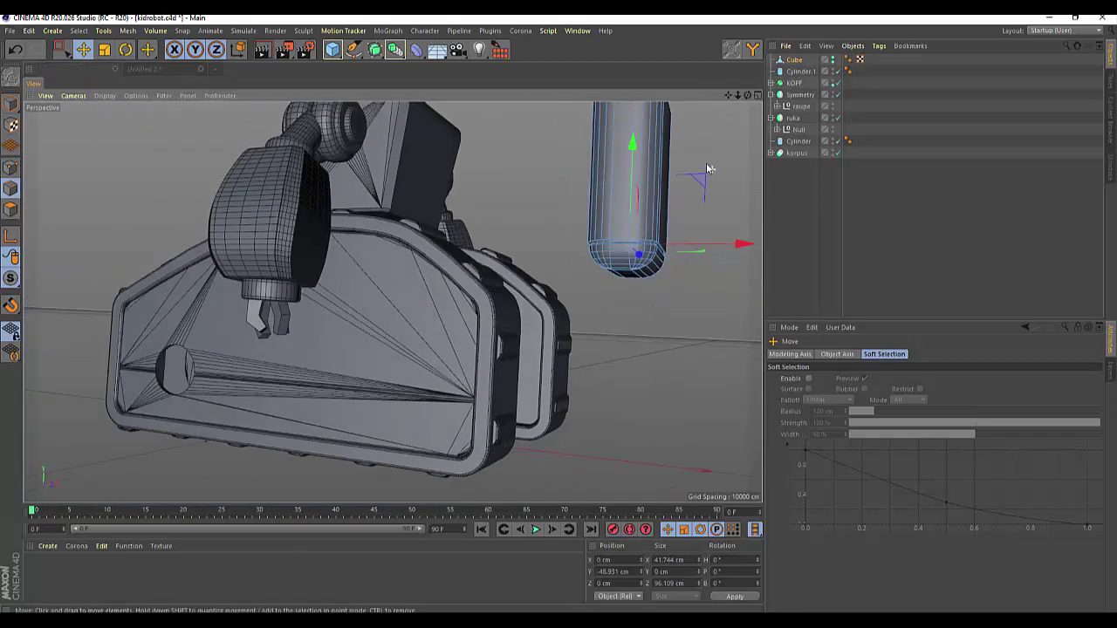
click(795, 59)
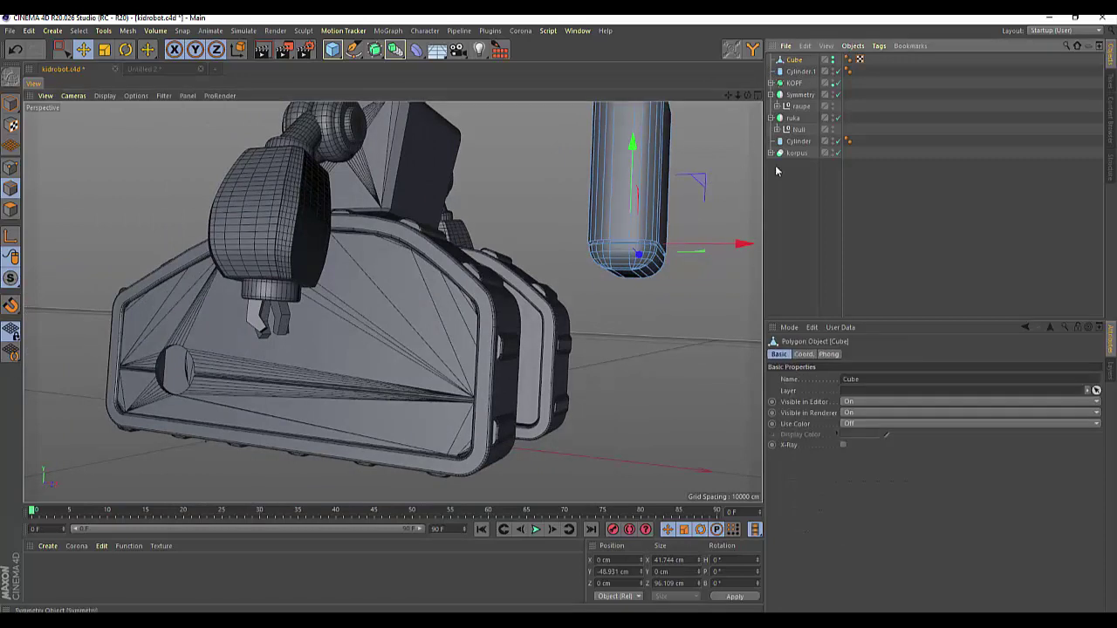
mouse_move(741, 245)
mouse_down()
mouse_move(728, 248)
mouse_move(737, 248)
mouse_up()
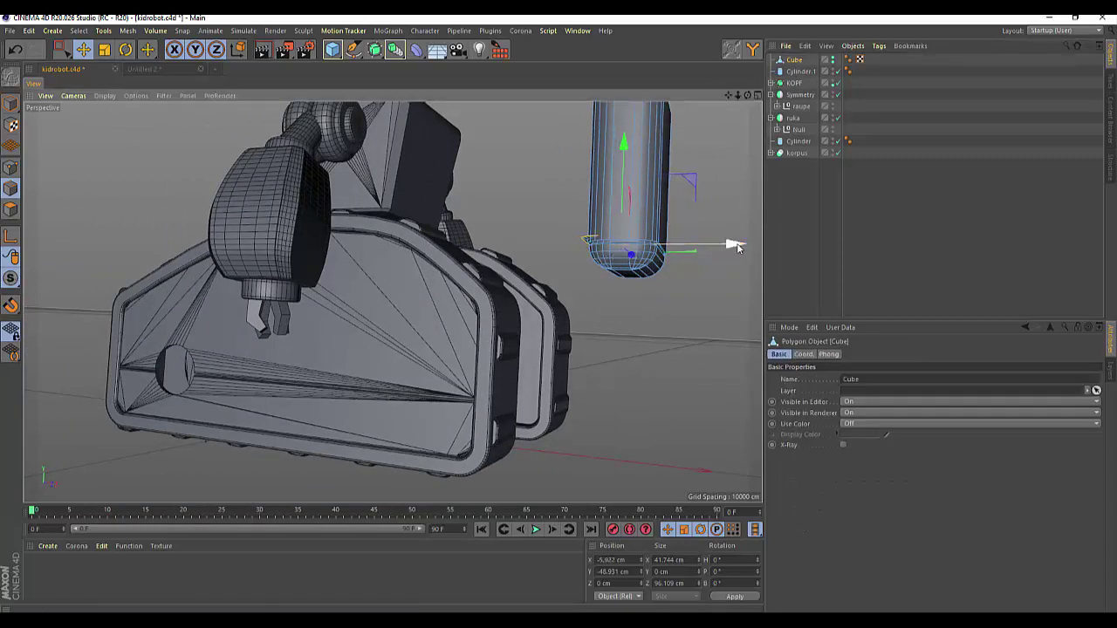
key(ctrl+z)
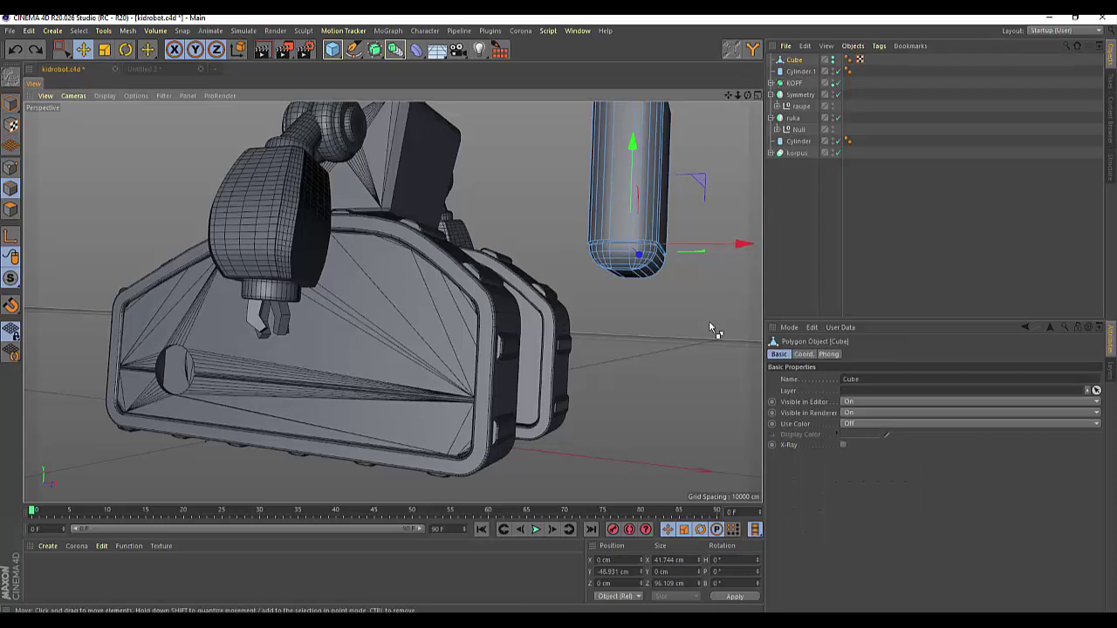
Clear the edge selection and slide the capsule body object to X 139.107 cm beside the torso.
drag(61, 49, 77, 31)
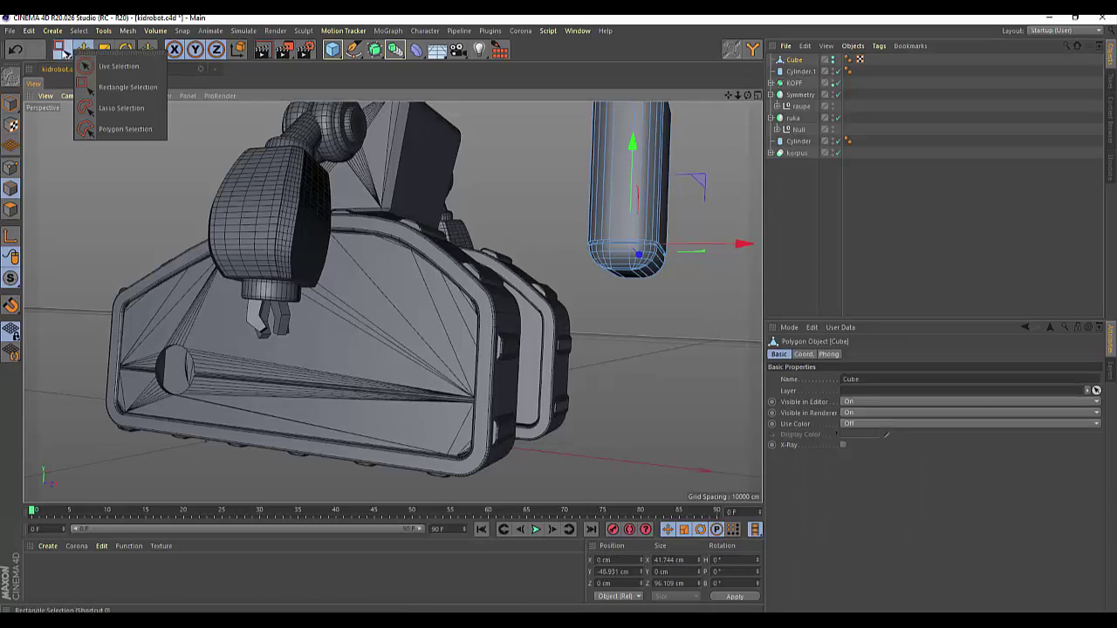
click(77, 31)
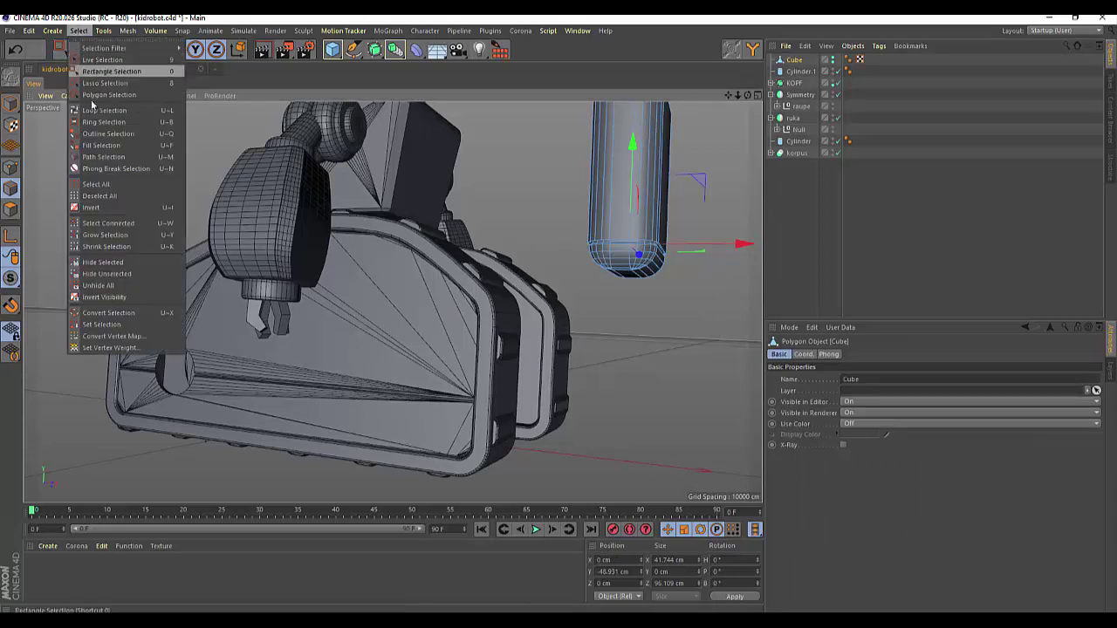
click(99, 195)
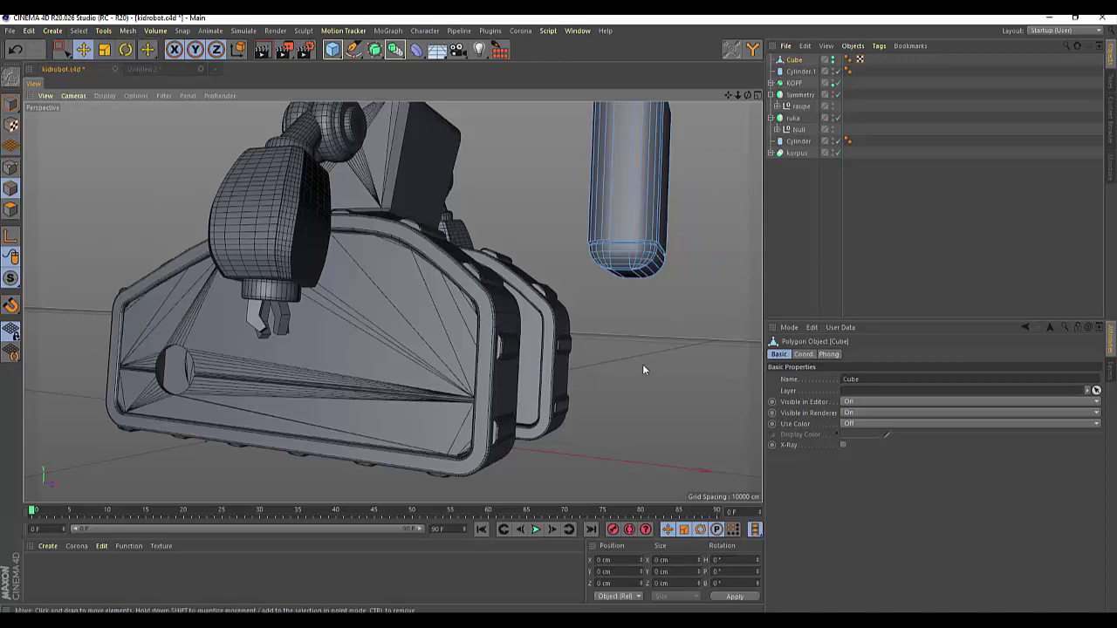
alt+drag(643, 364, 646, 290)
scroll(646, 290, down, 3)
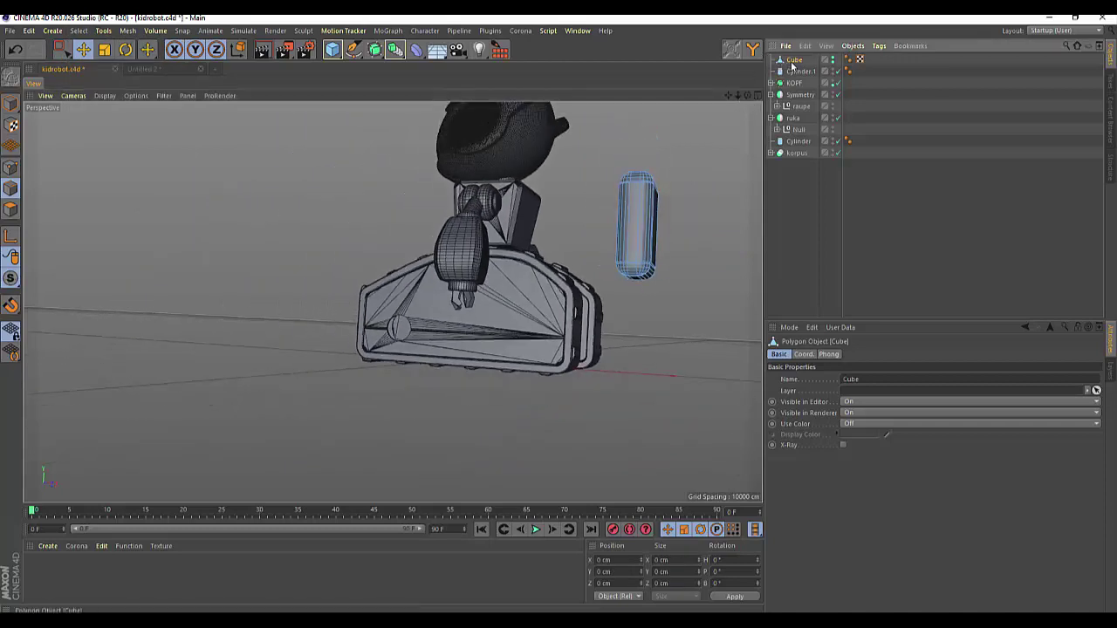
click(10, 105)
drag(747, 228, 655, 228)
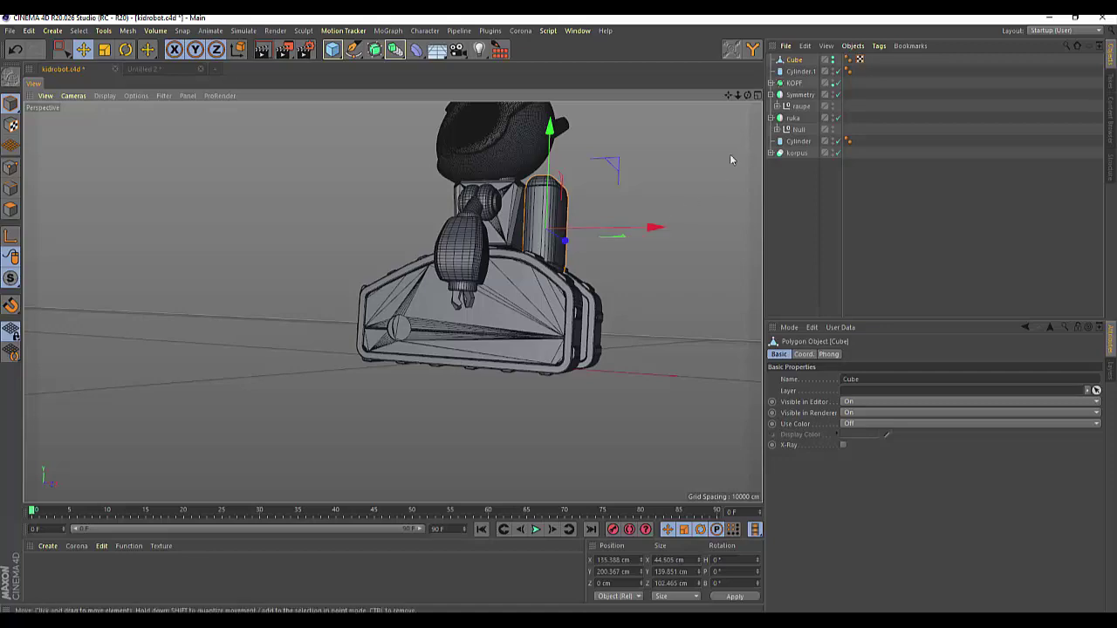
drag(747, 95, 393, 301)
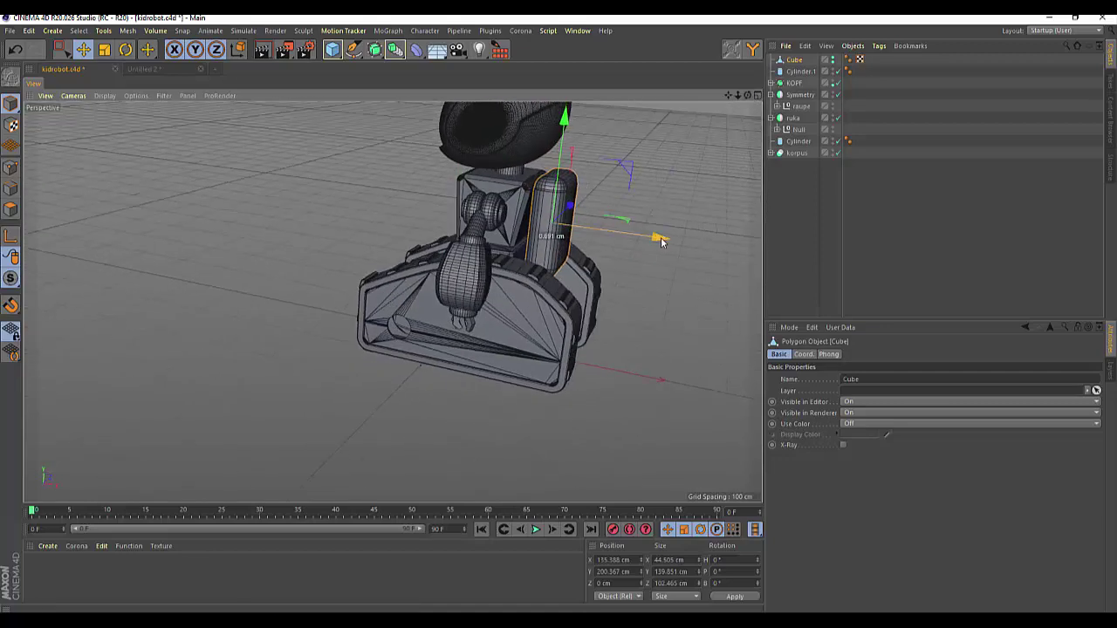
drag(661, 243, 661, 238)
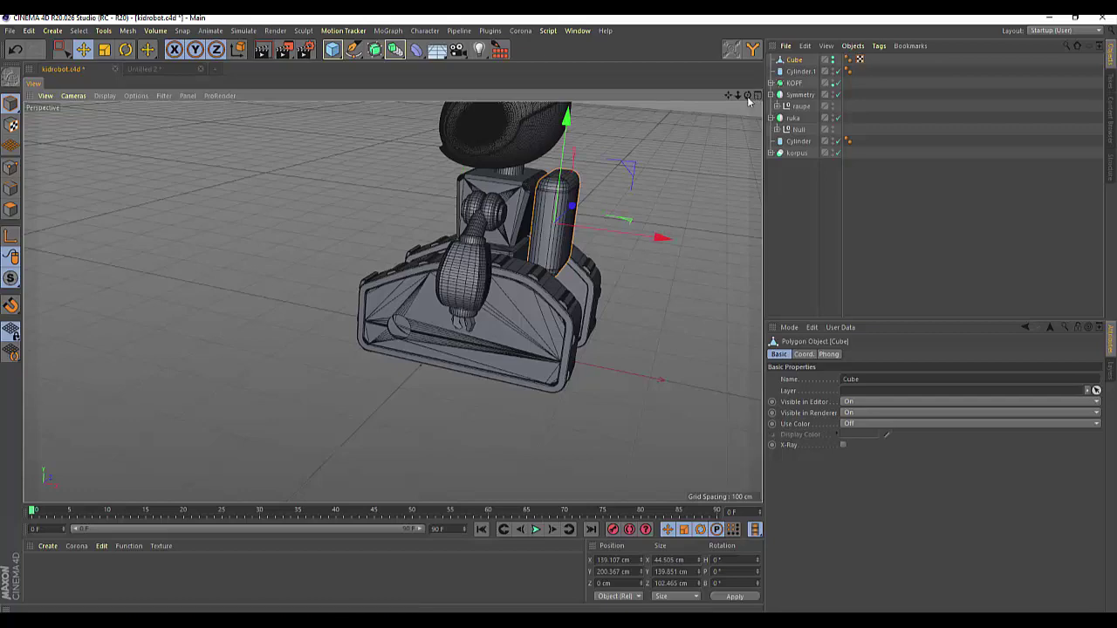
drag(747, 96, 393, 301)
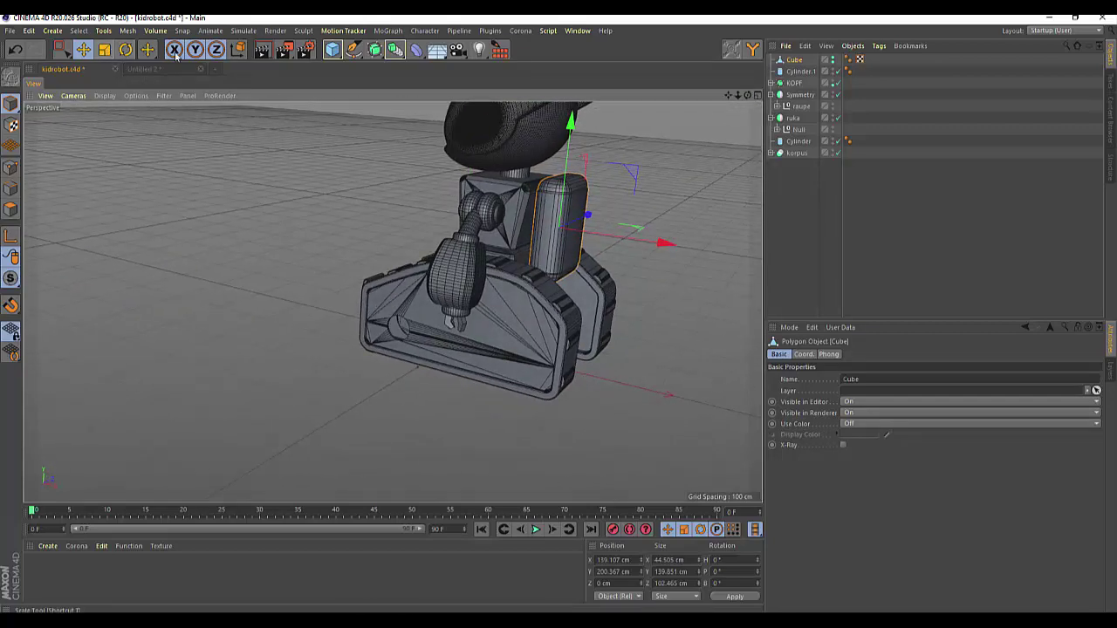
click(333, 51)
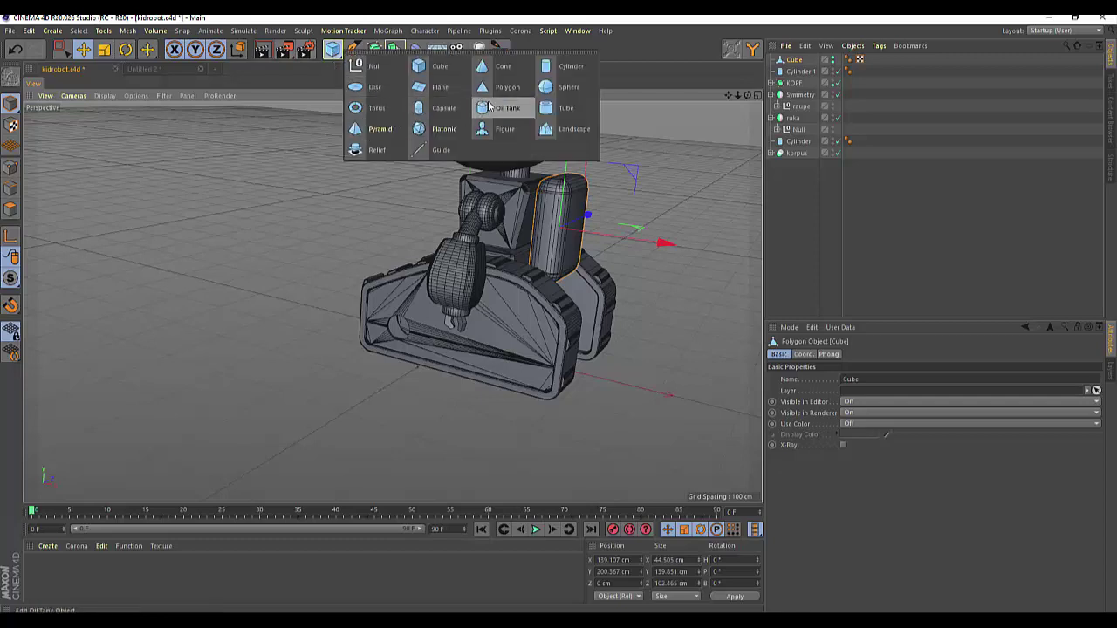
Add a Cylinder oriented along +X and scale it down to about half size.
click(547, 72)
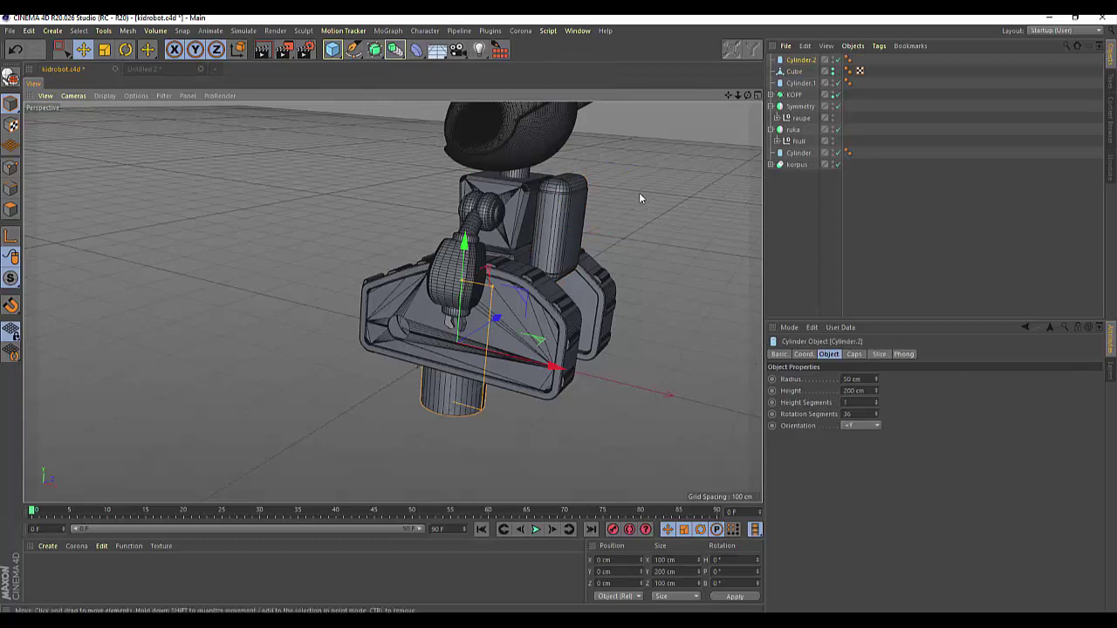
click(877, 426)
click(851, 436)
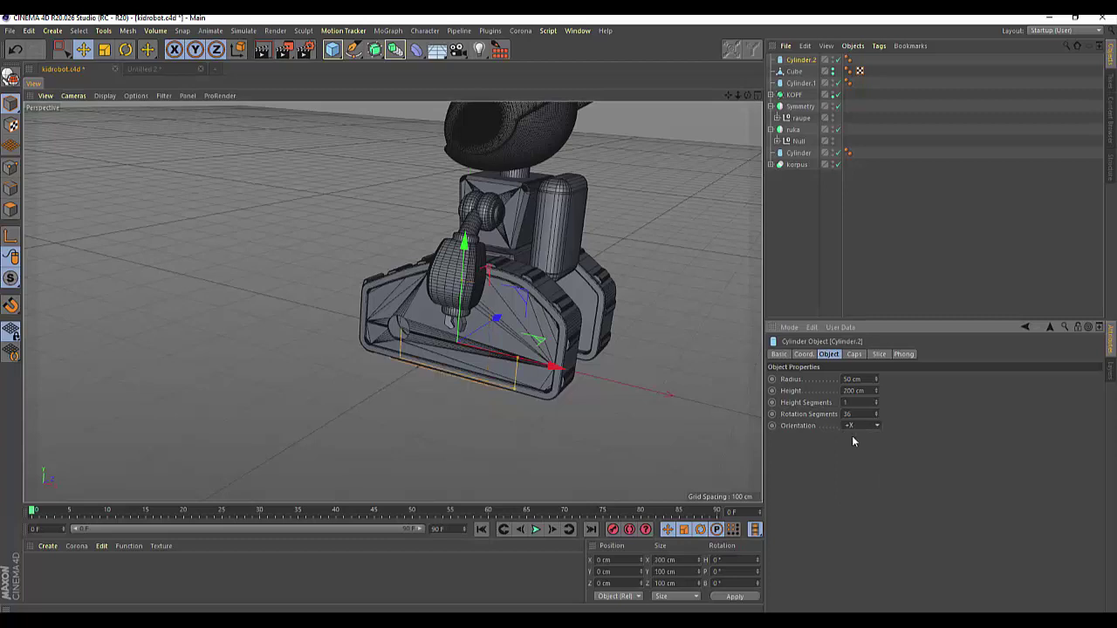
drag(463, 243, 482, 99)
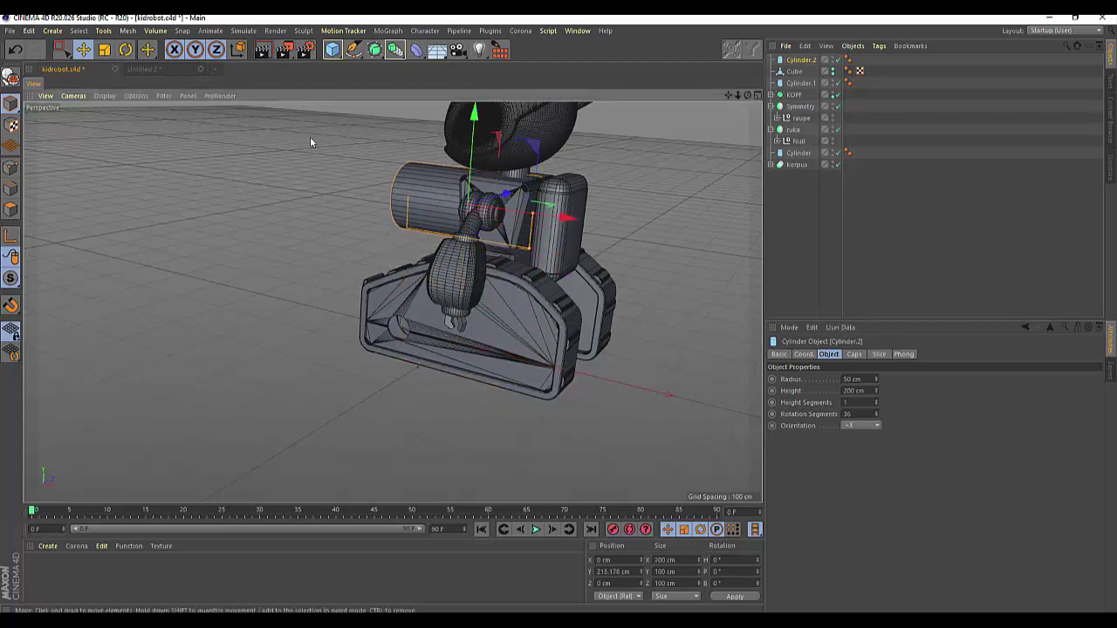
click(103, 50)
mouse_move(604, 165)
mouse_down()
mouse_move(625, 198)
mouse_move(363, 333)
mouse_up()
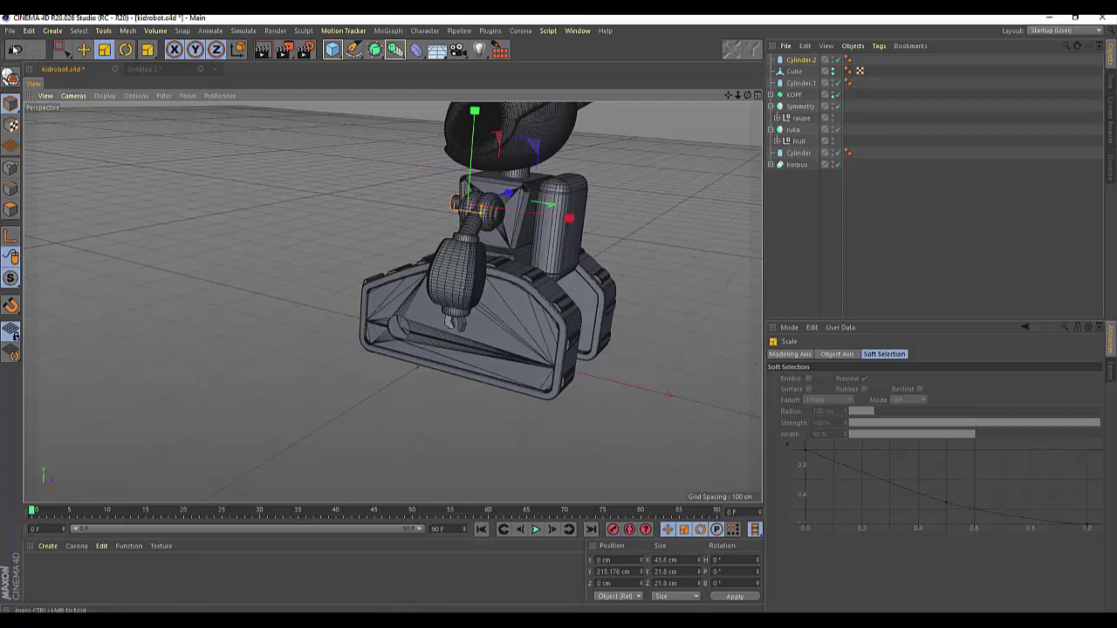
Position the cylinder at the shoulder beside the torso, at X 105.155 cm and Y 227.66 cm.
click(83, 49)
drag(566, 225, 643, 234)
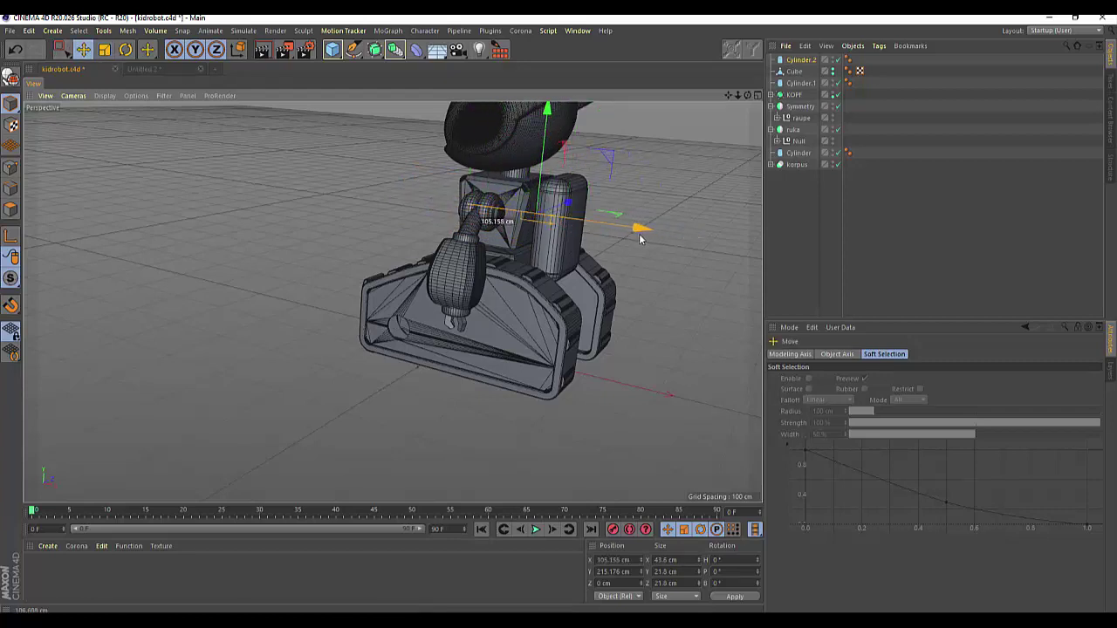
drag(748, 95, 749, 98)
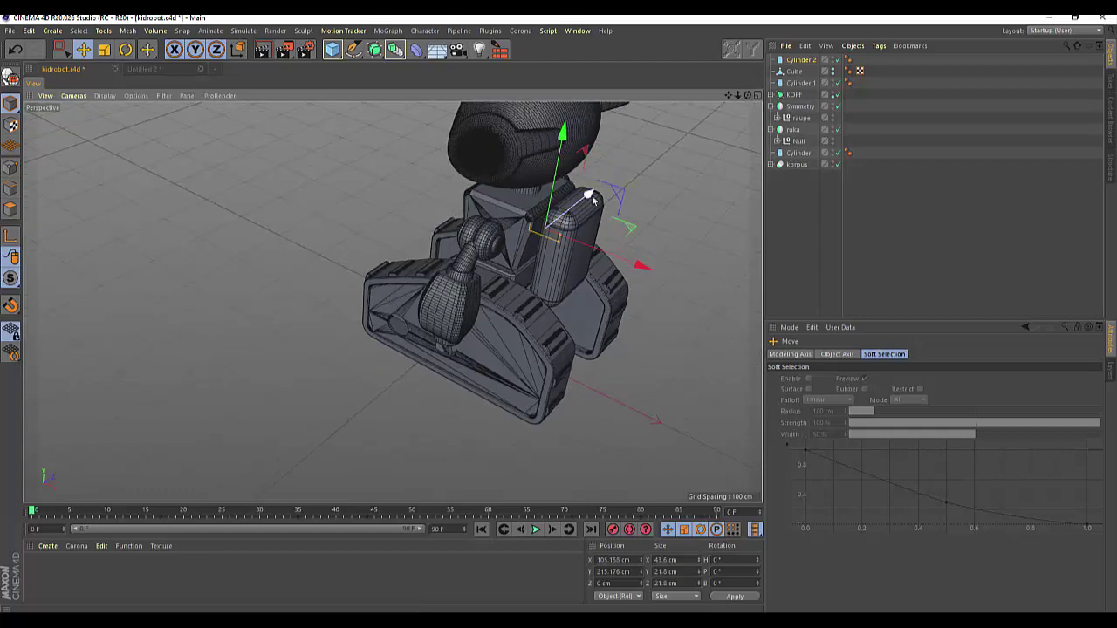
drag(590, 203, 653, 179)
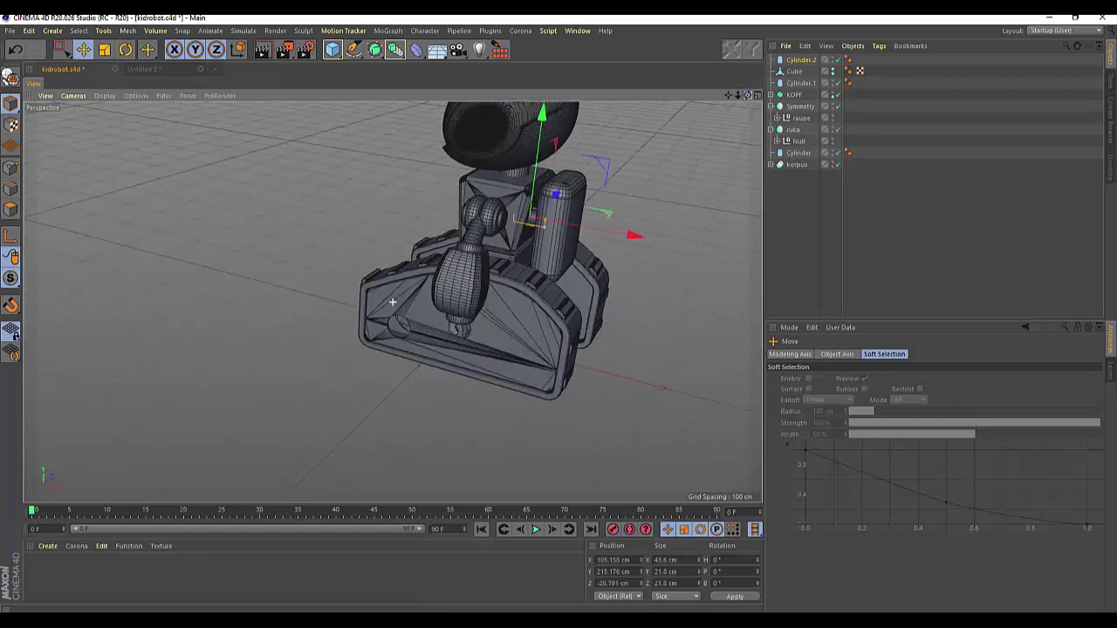
mouse_move(748, 94)
mouse_down()
mouse_move(393, 301)
mouse_move(454, 279)
mouse_up()
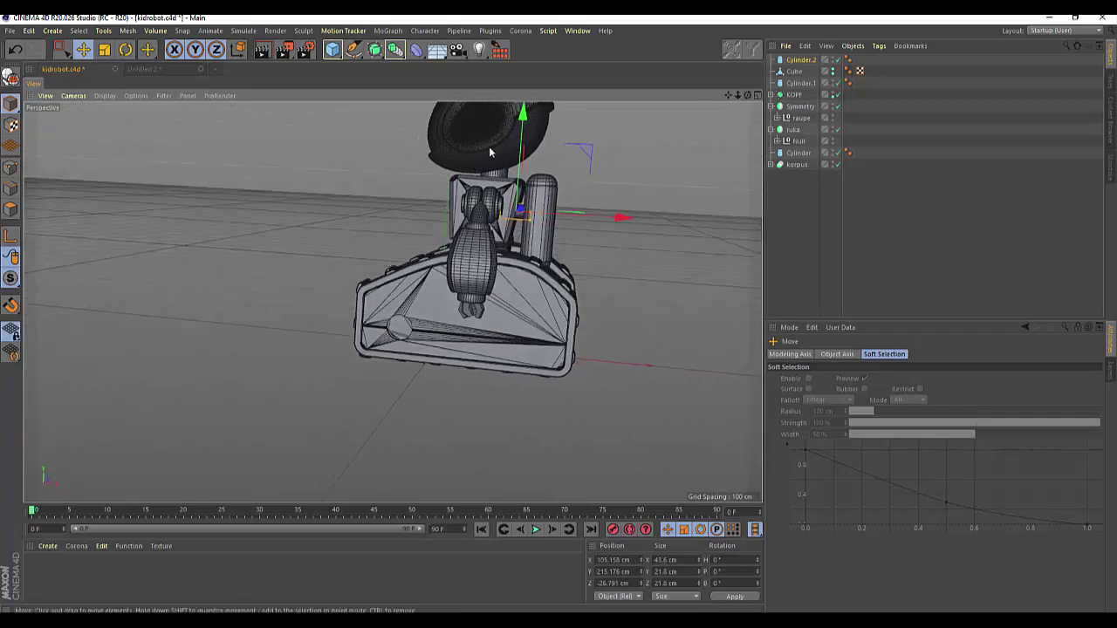
drag(521, 113, 524, 111)
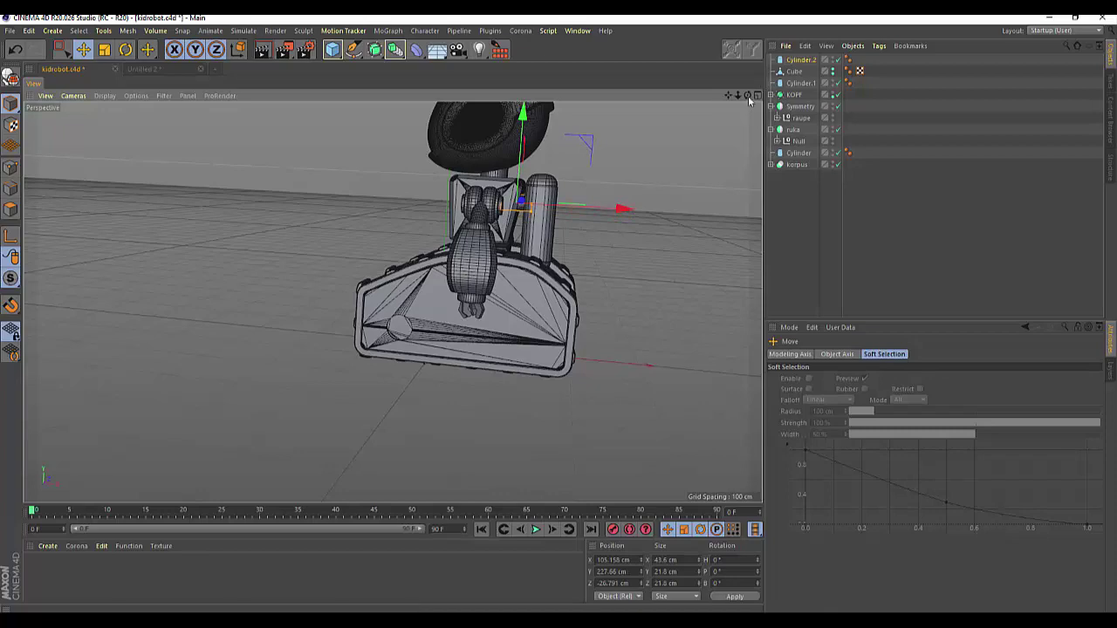
mouse_move(748, 94)
mouse_down()
mouse_move(393, 301)
mouse_move(748, 96)
mouse_up()
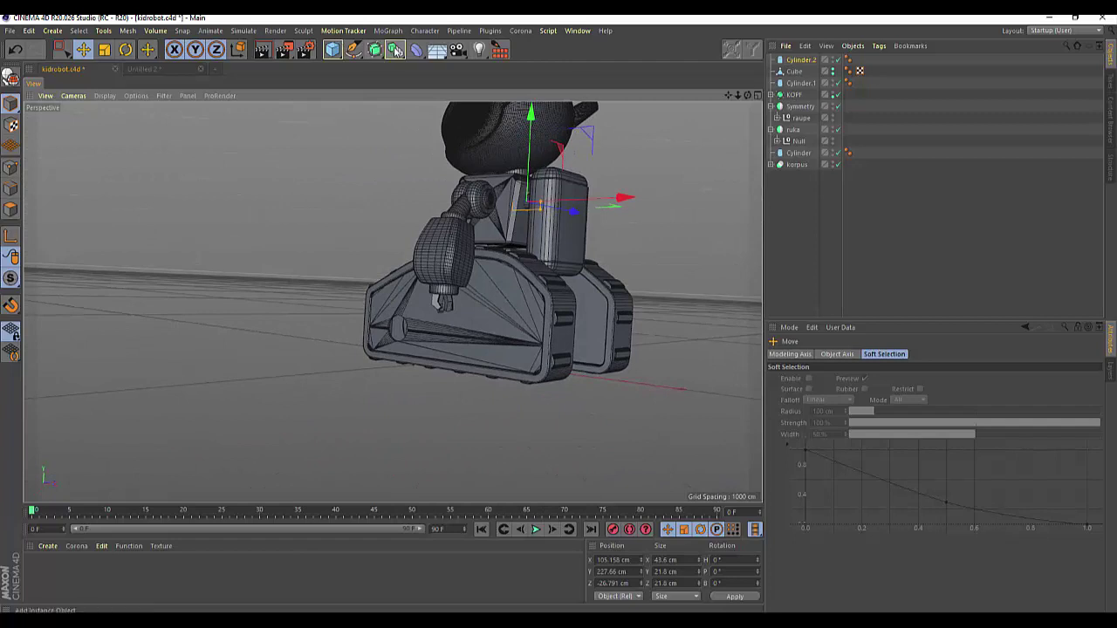
drag(395, 51, 538, 88)
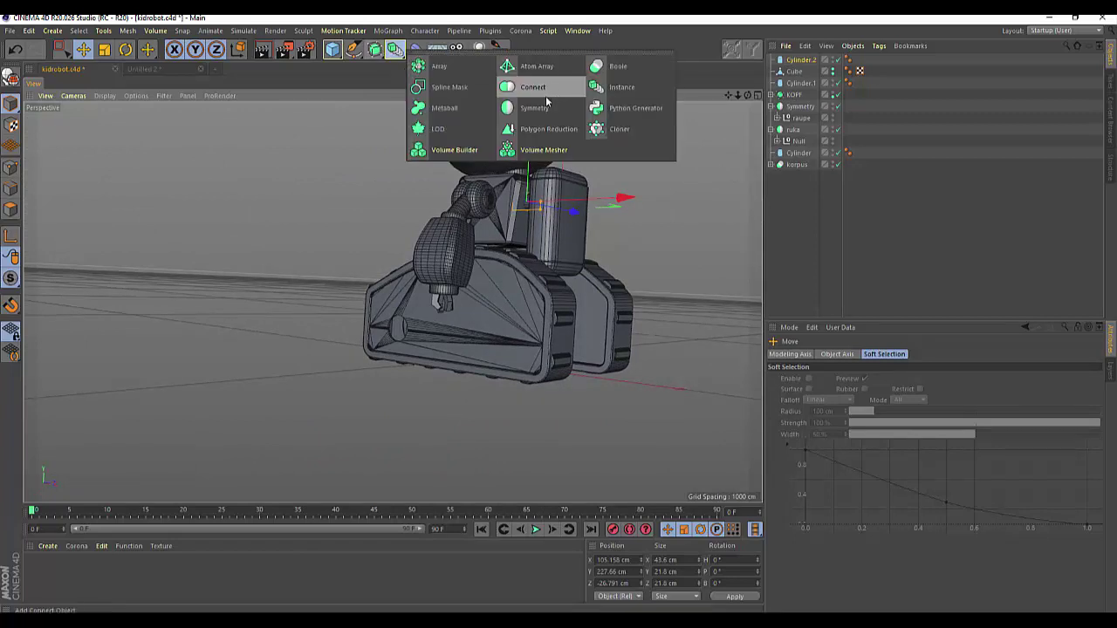
Put Cylinder.2 inside a new Symmetry.1 object with Mirror Plane set to XY.
click(534, 107)
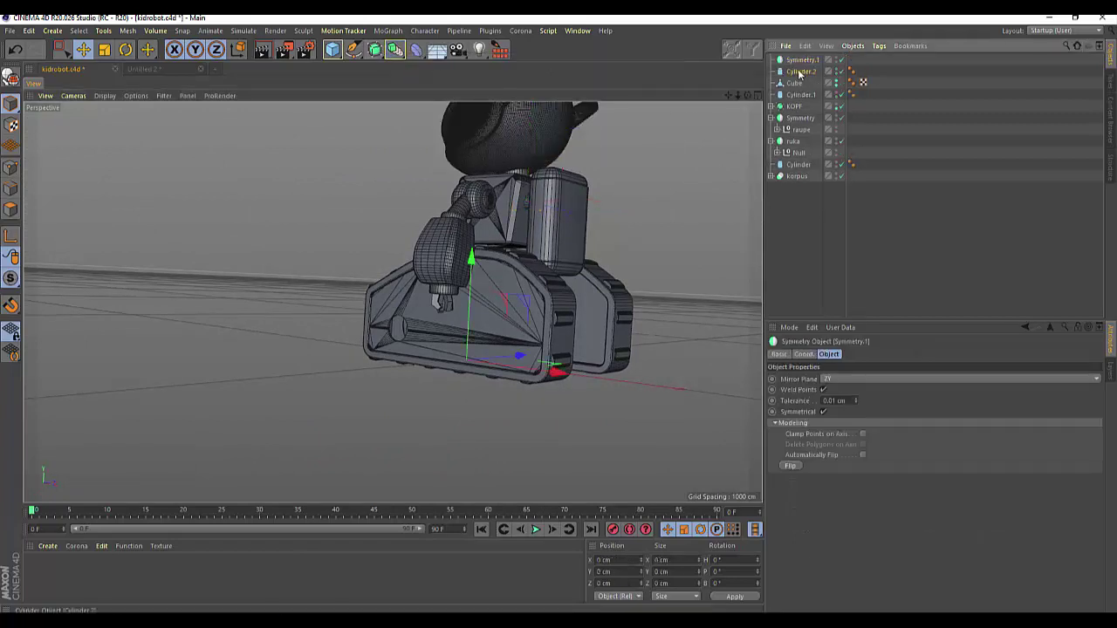
drag(796, 64, 794, 63)
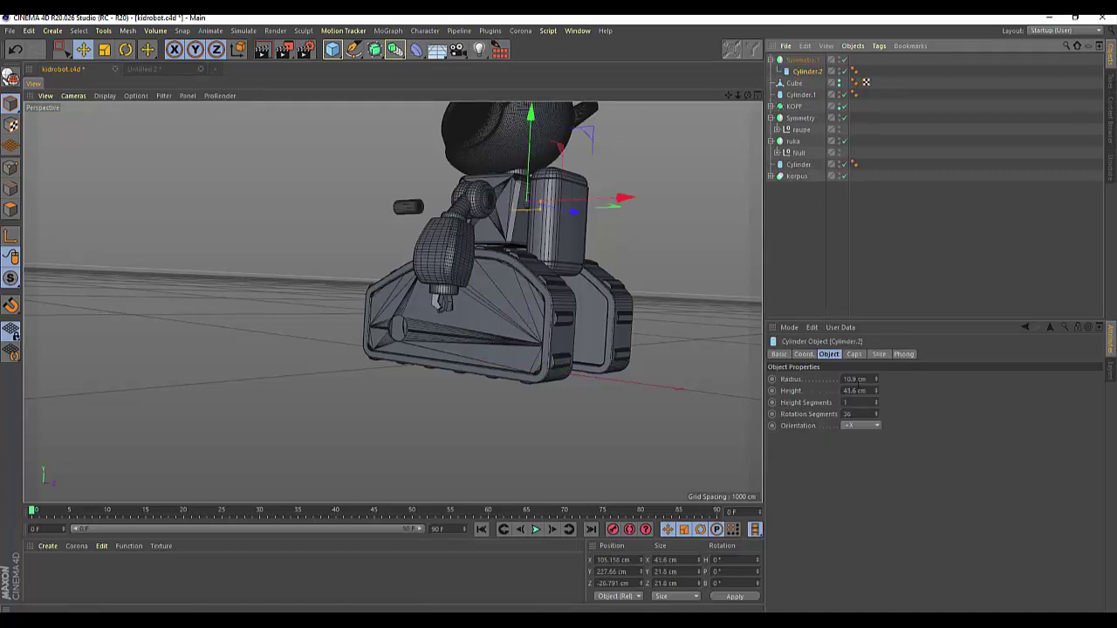
click(855, 426)
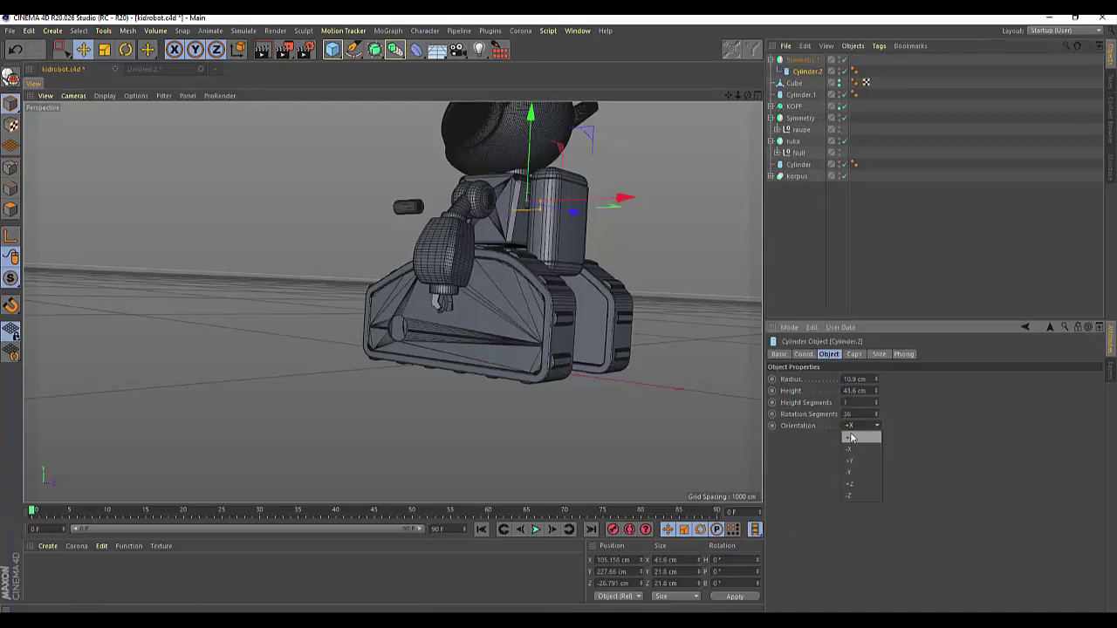
click(801, 59)
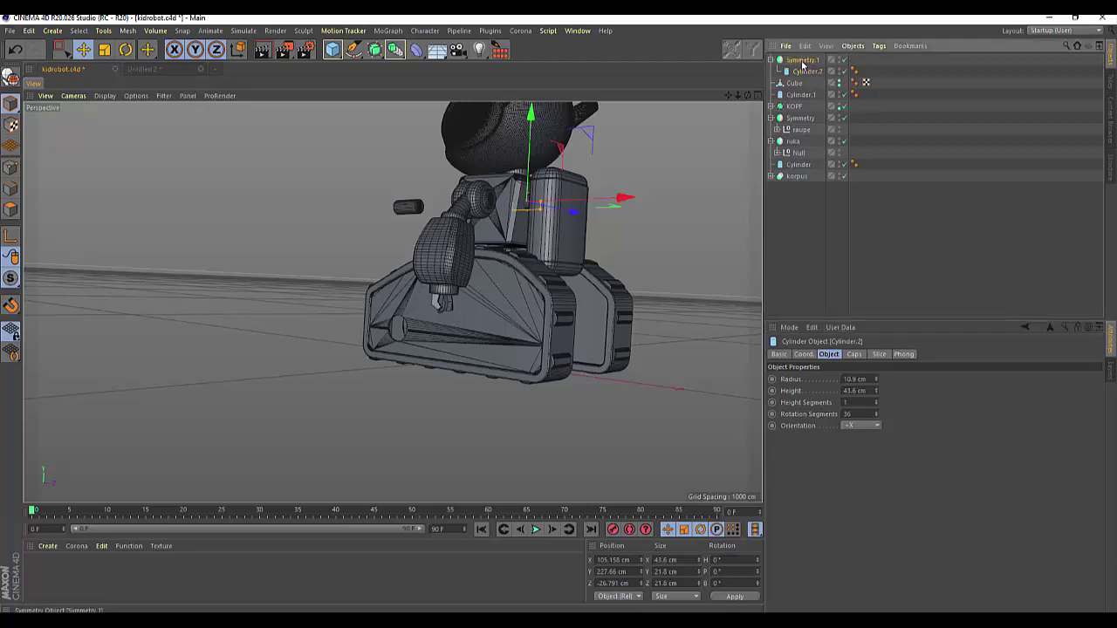
click(851, 381)
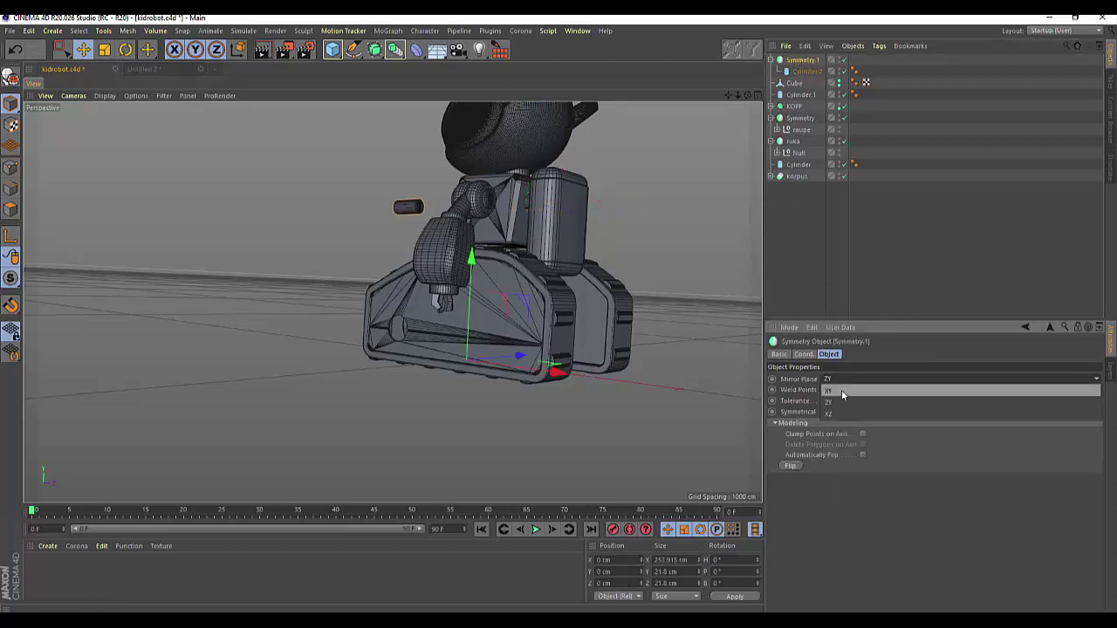
click(836, 390)
drag(747, 96, 393, 302)
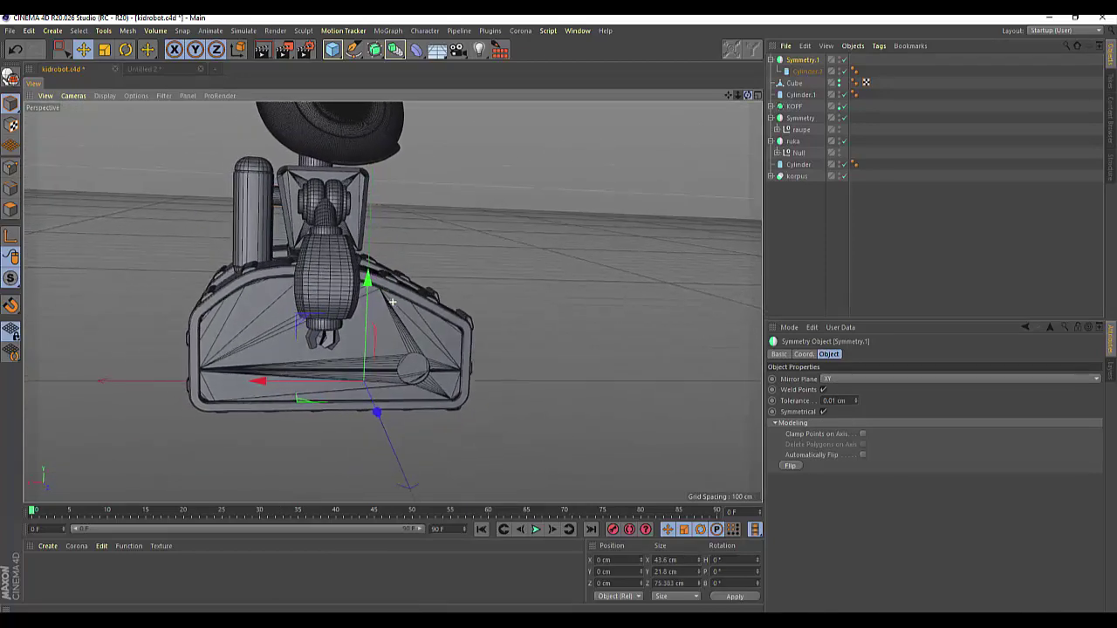
Nudge the Cube slightly along X, then view the robot from a three-quarter angle.
click(797, 82)
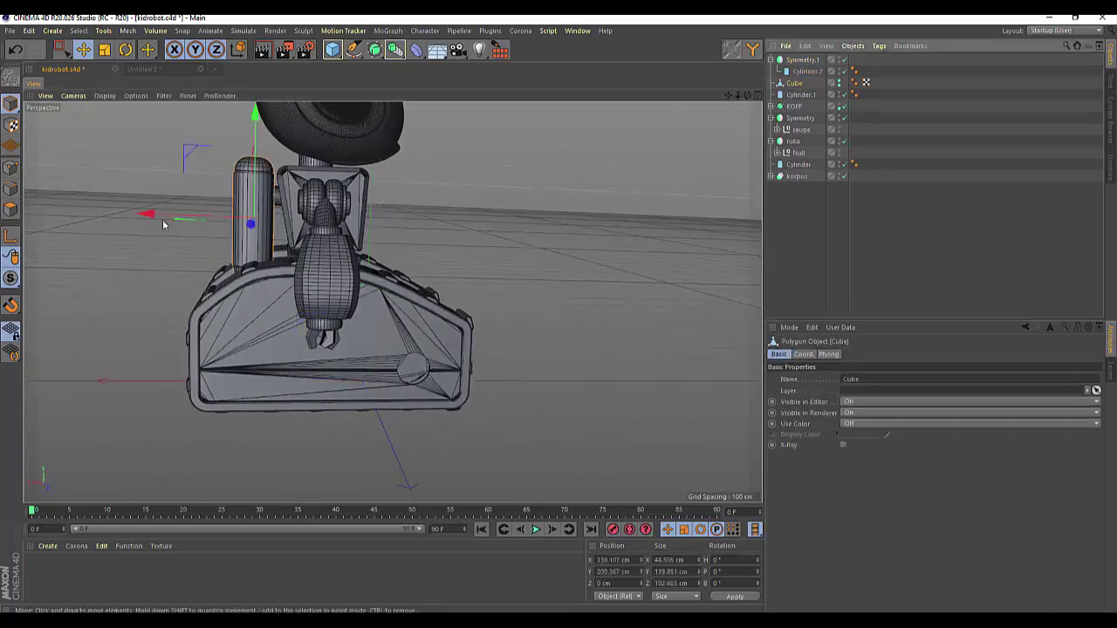
drag(149, 217, 152, 216)
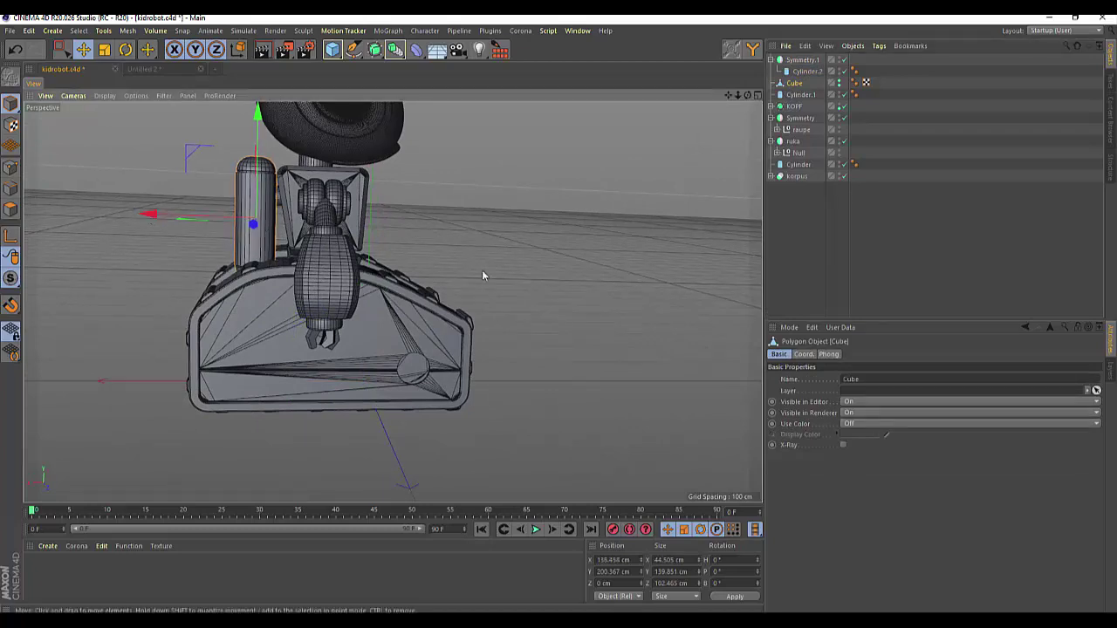
click(625, 276)
drag(747, 94, 747, 94)
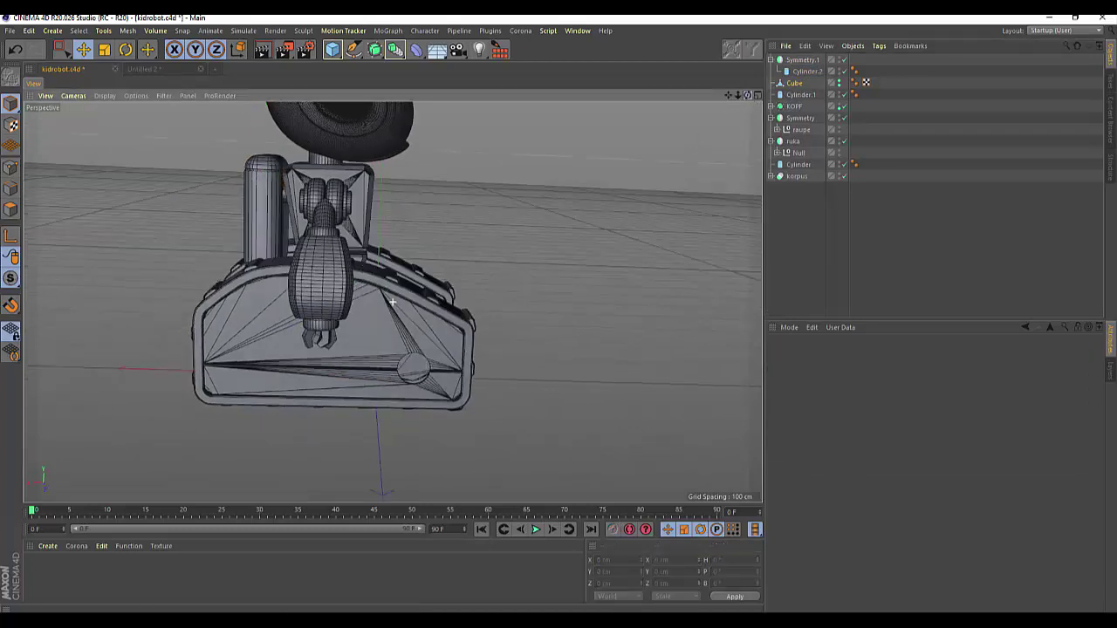
alt+drag(392, 302, 685, 319)
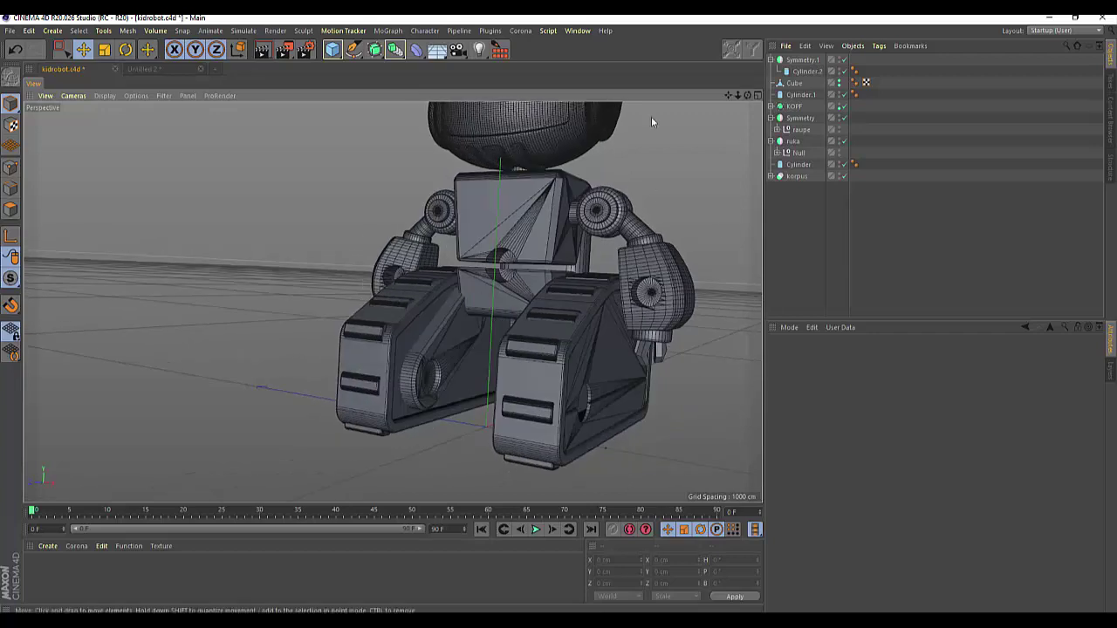
Add an Oil Tank with radius 40 cm and height about 32 cm beneath the tracks.
click(330, 50)
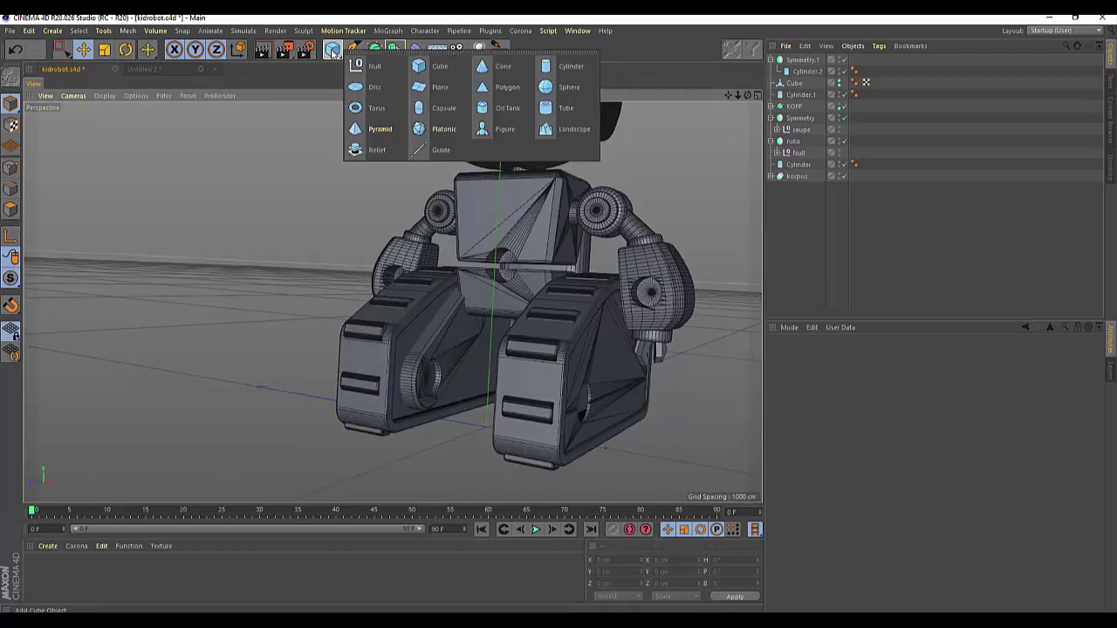
click(482, 110)
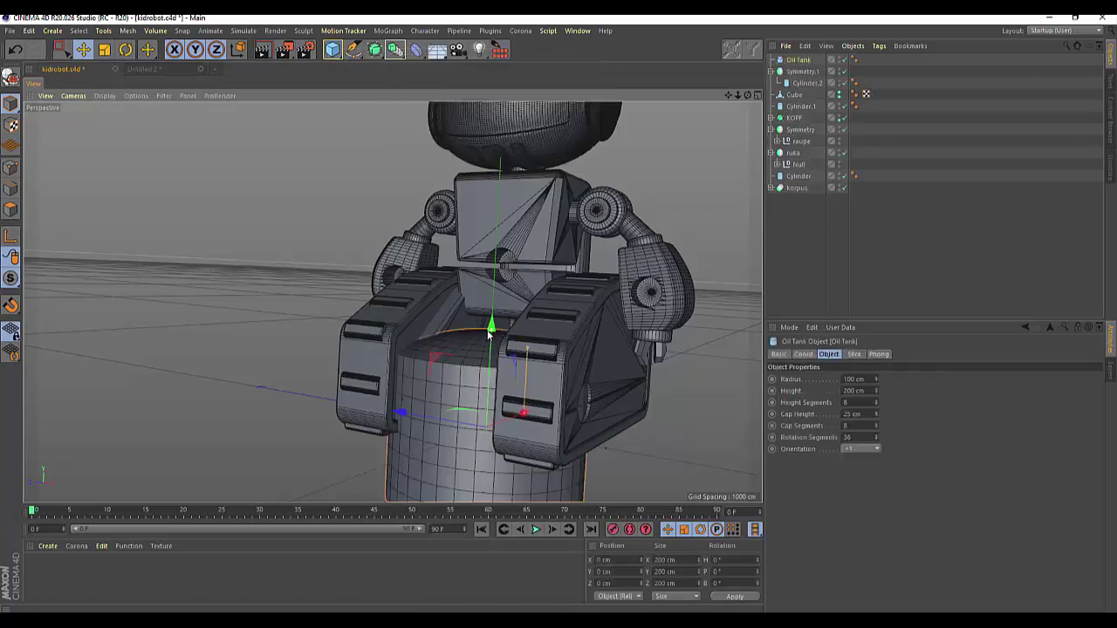
mouse_move(491, 325)
mouse_down()
mouse_move(450, 397)
mouse_move(460, 387)
mouse_up()
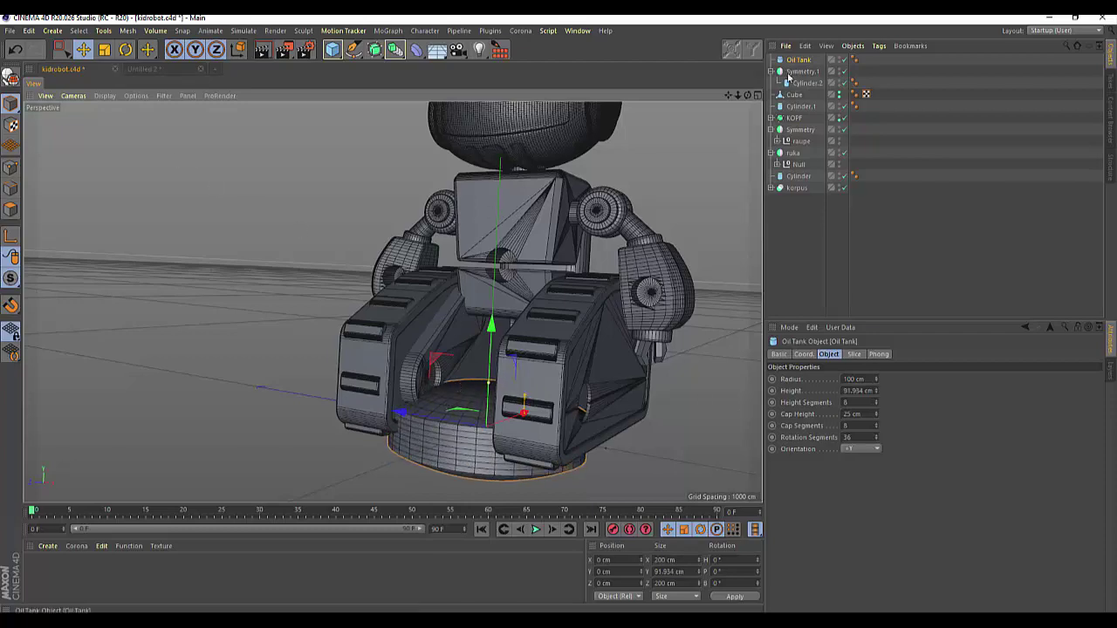
drag(748, 95, 393, 302)
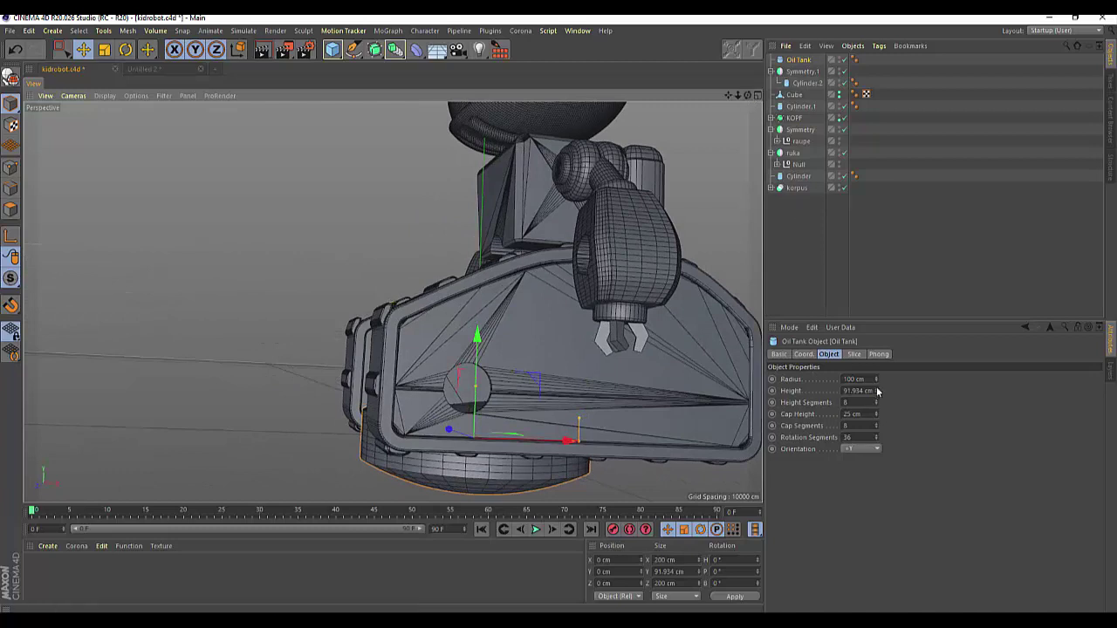
drag(878, 384, 877, 427)
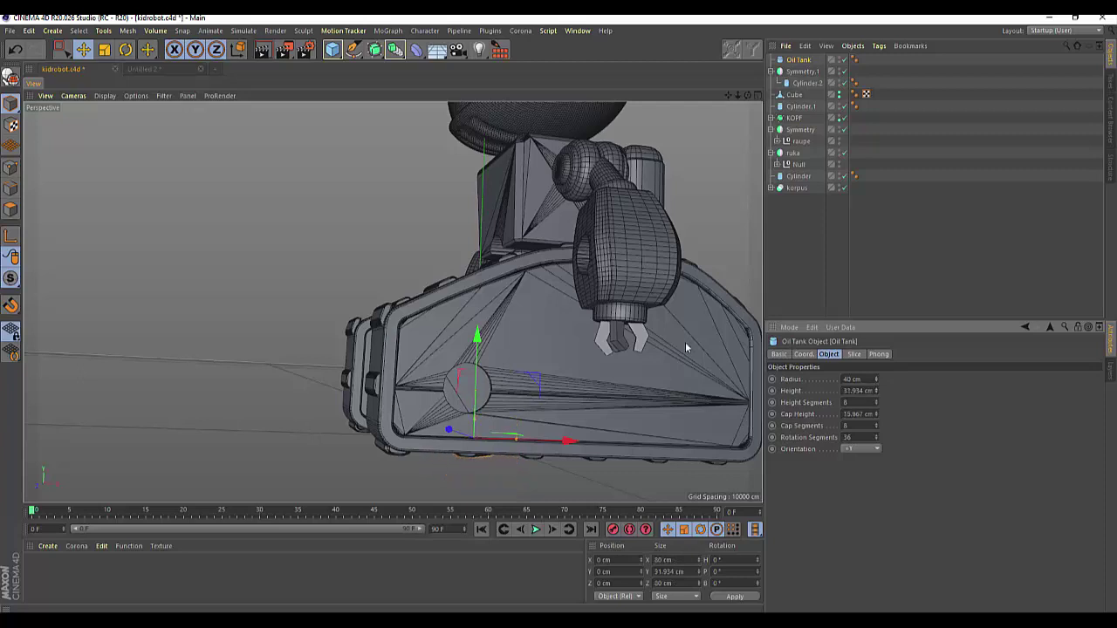
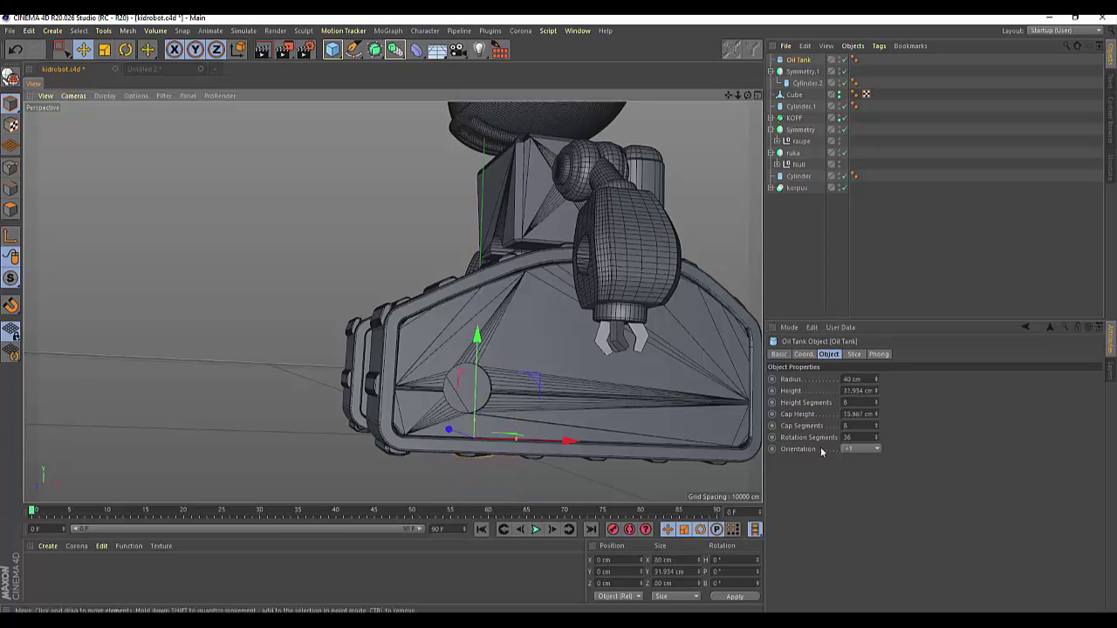
Set the Oil Tank's orientation to +Z.
click(866, 449)
click(860, 462)
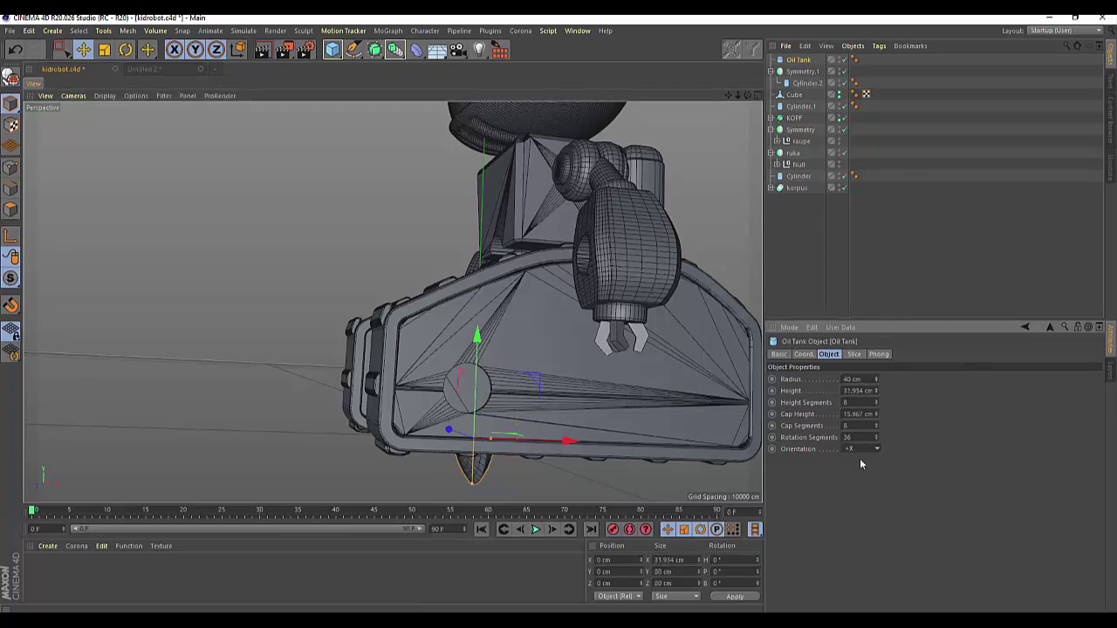
click(864, 450)
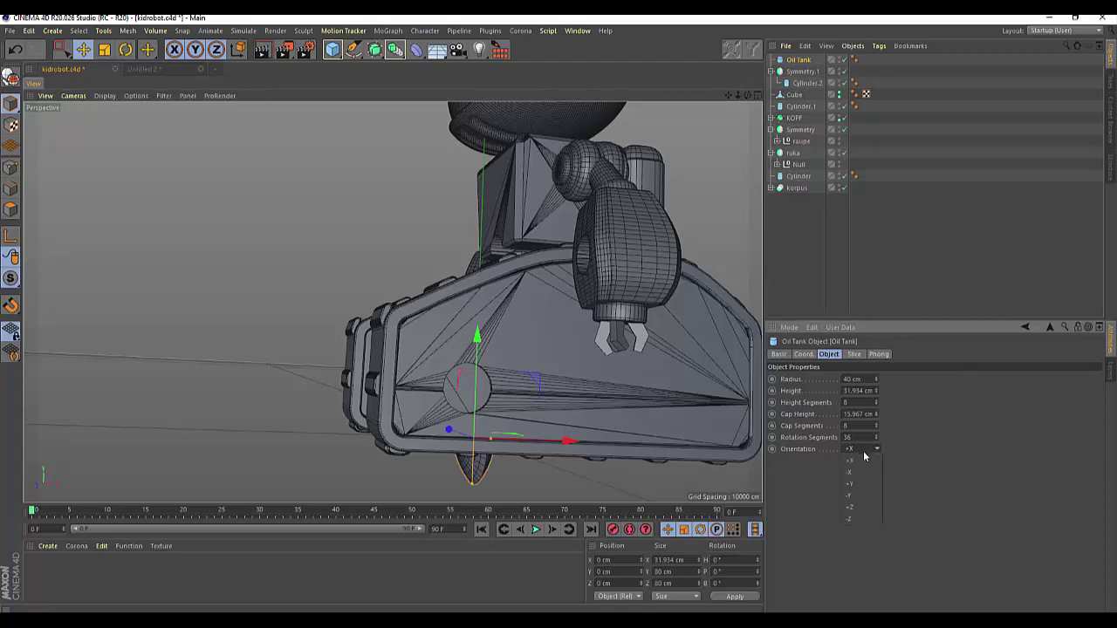
click(854, 506)
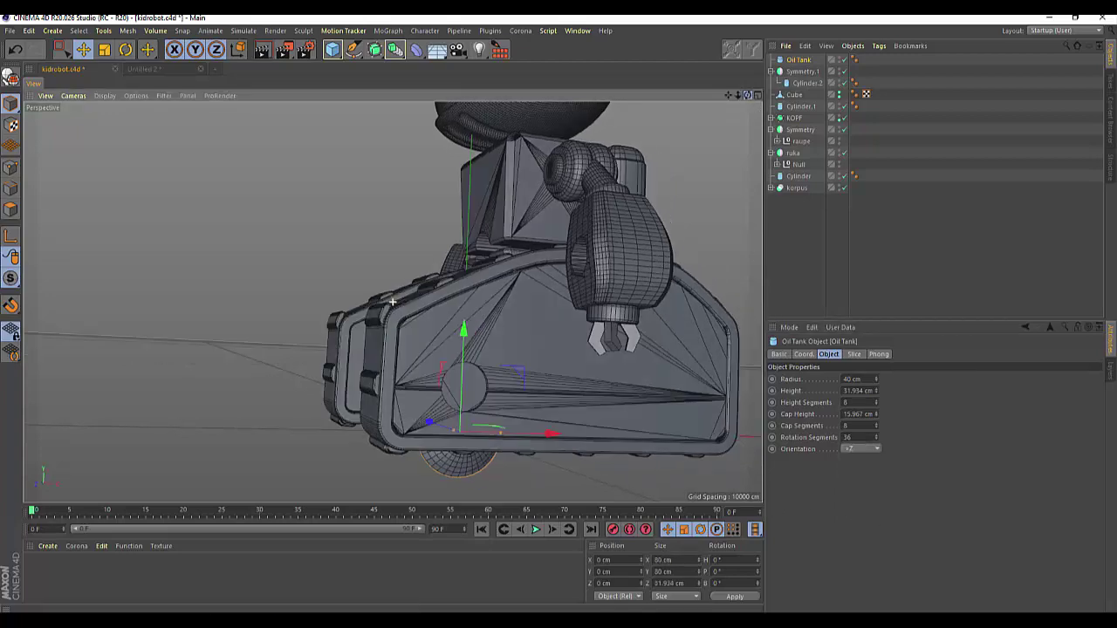
Move the Oil Tank along Z to about −120.5 cm beside the track.
drag(748, 95, 384, 297)
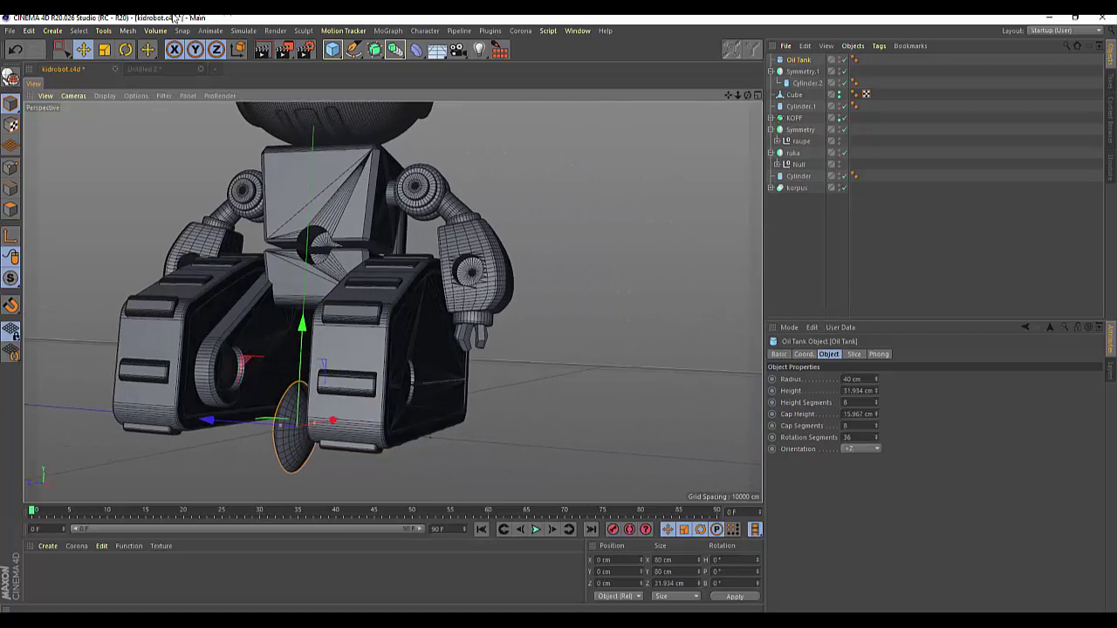
click(84, 51)
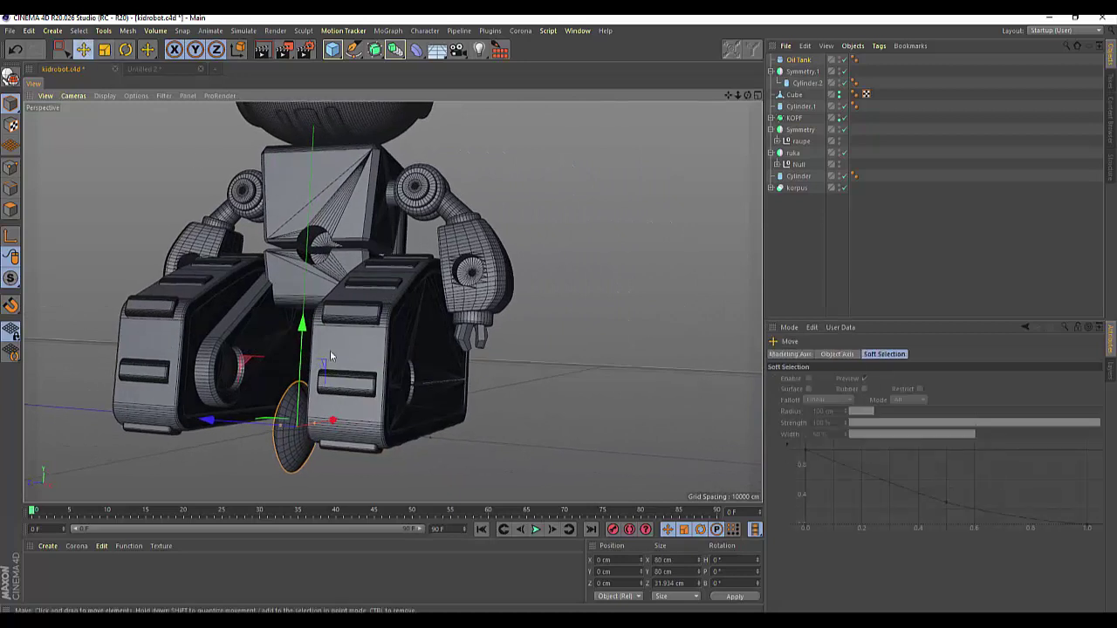
drag(210, 421, 499, 334)
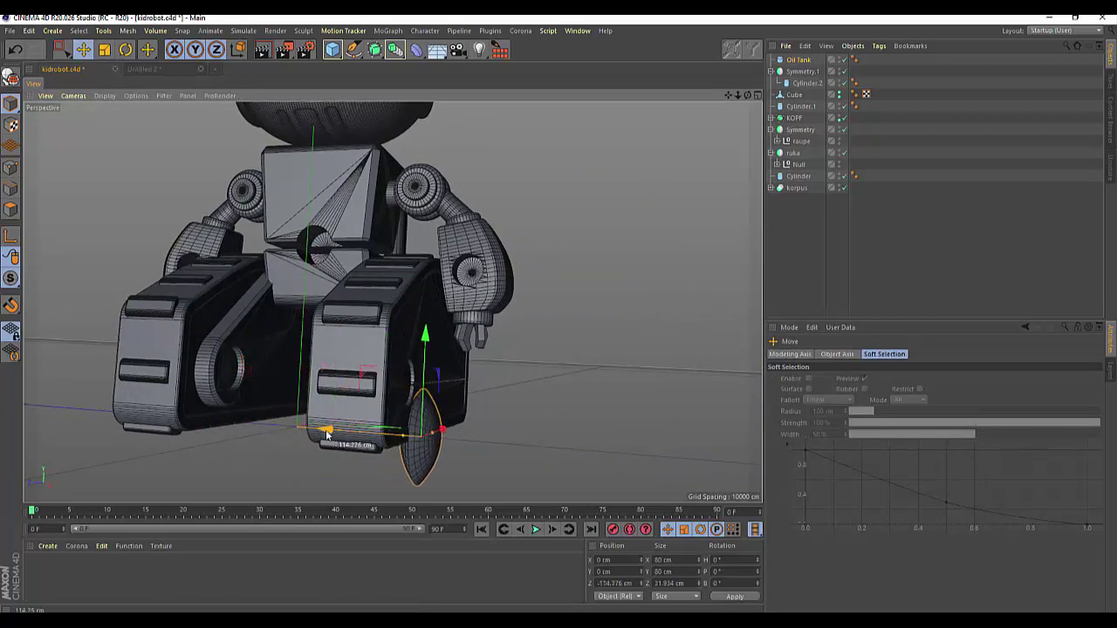
alt+drag(743, 110, 892, 453)
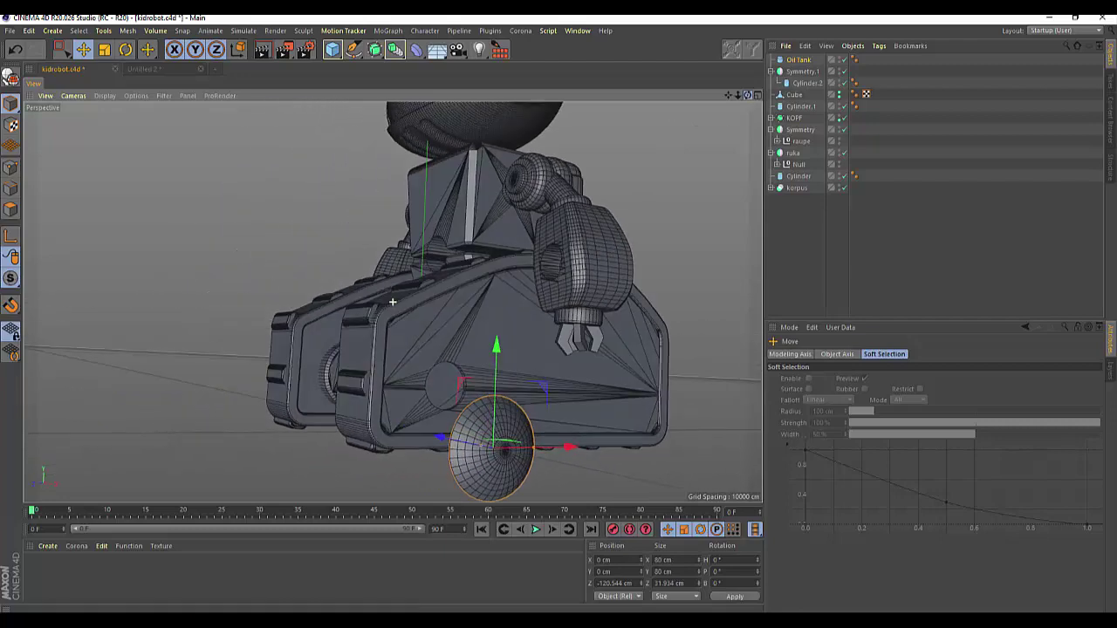
Shrink the Oil Tank to a 16 cm radius and 11.967 cm cap height, lifting it along Y.
click(804, 60)
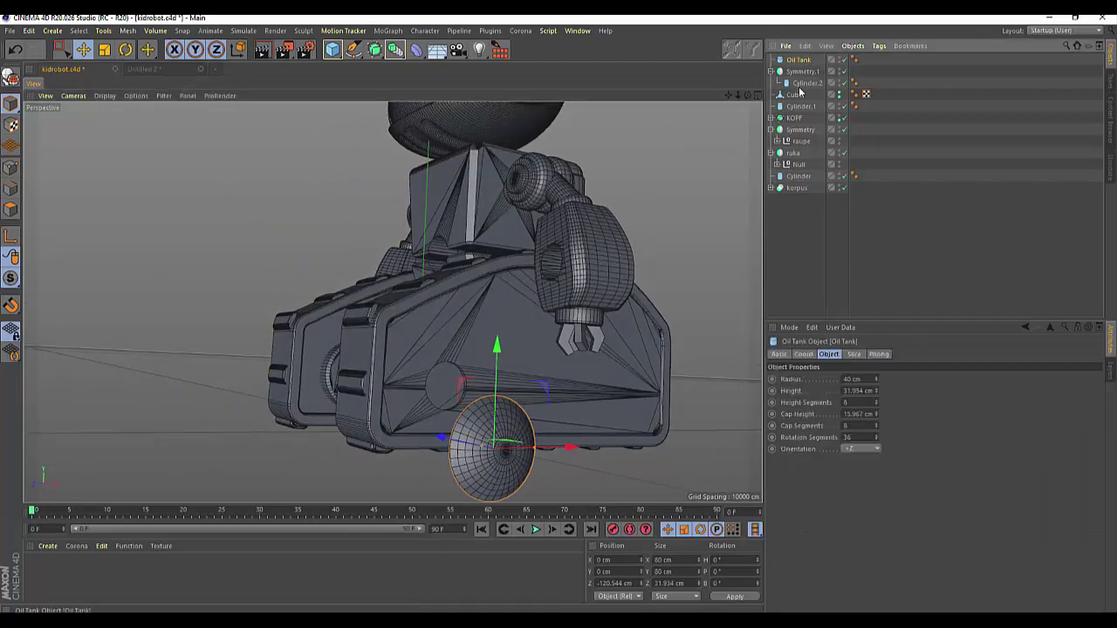
mouse_move(876, 414)
mouse_down()
mouse_move(876, 380)
mouse_move(876, 393)
mouse_up()
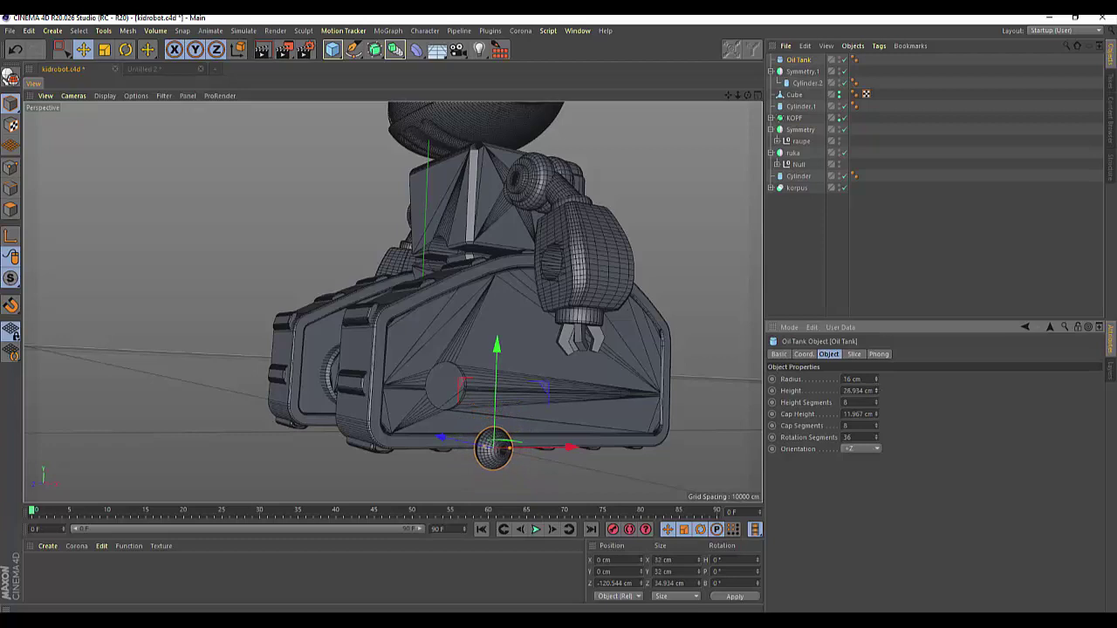
drag(498, 346, 483, 297)
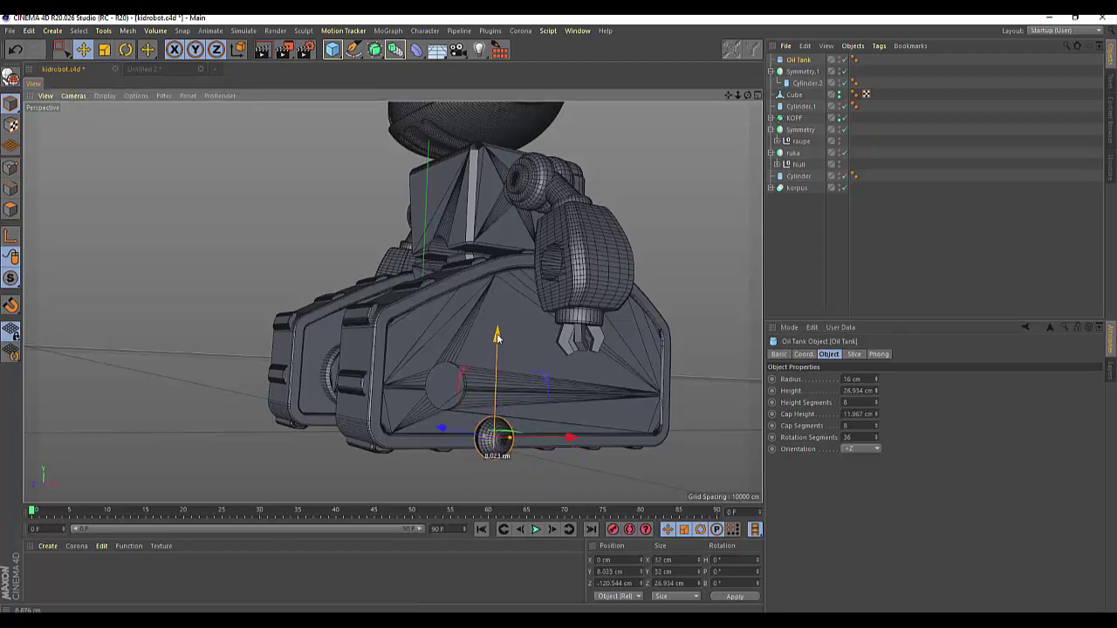
Place the Oil Tank against the track's inner side at X −41.872, Y 47.576, Z −121.411 cm.
drag(443, 384, 409, 387)
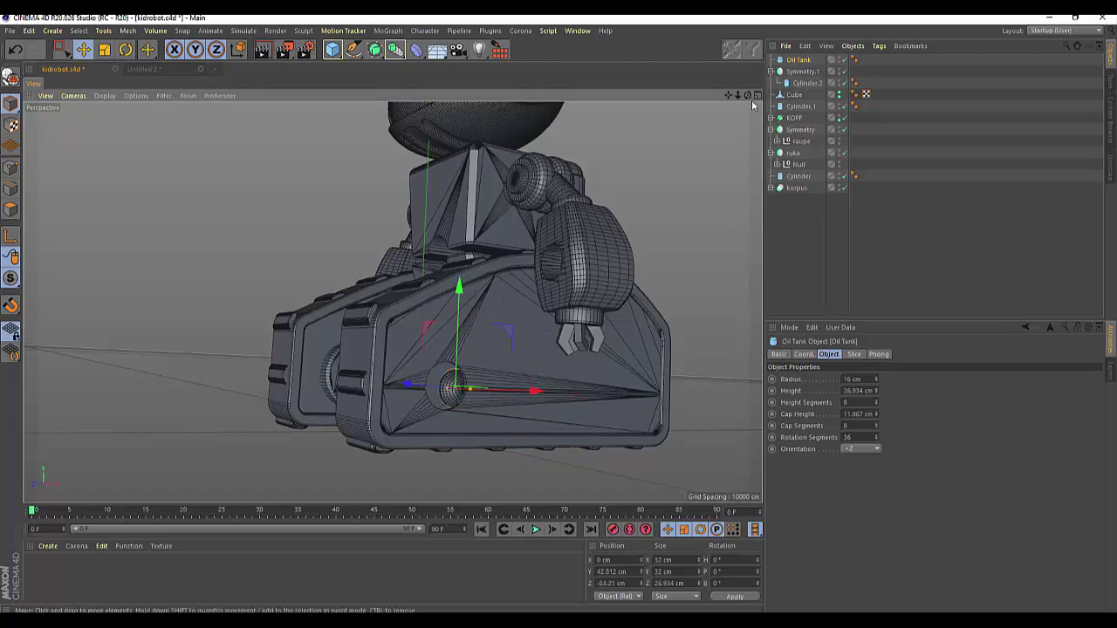
alt+drag(437, 305, 392, 302)
scroll(393, 301, up, 3)
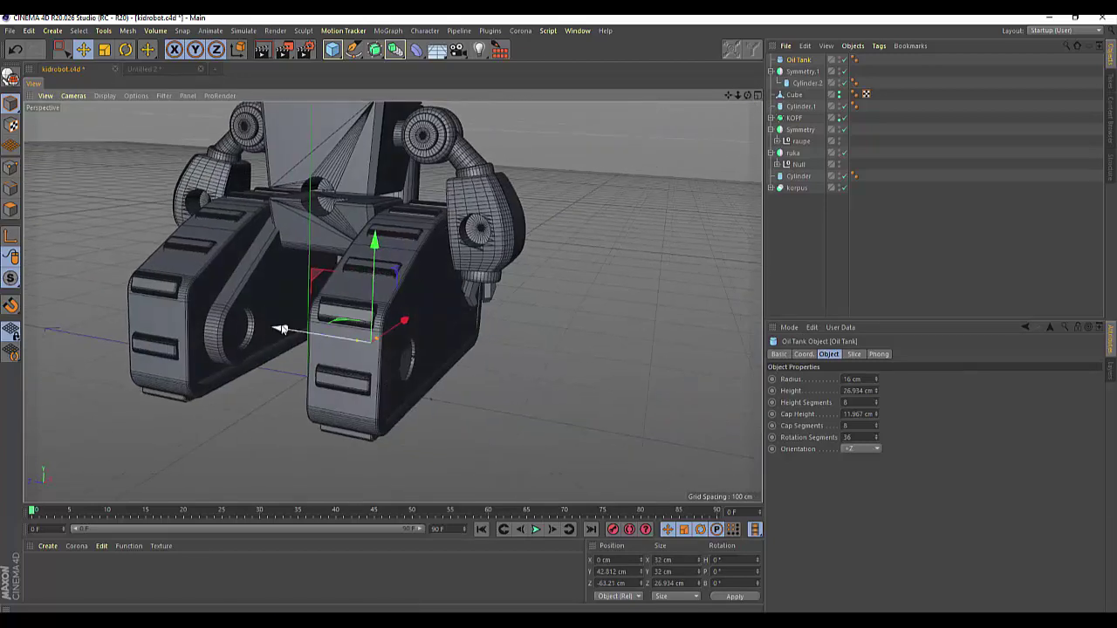
drag(277, 332, 355, 350)
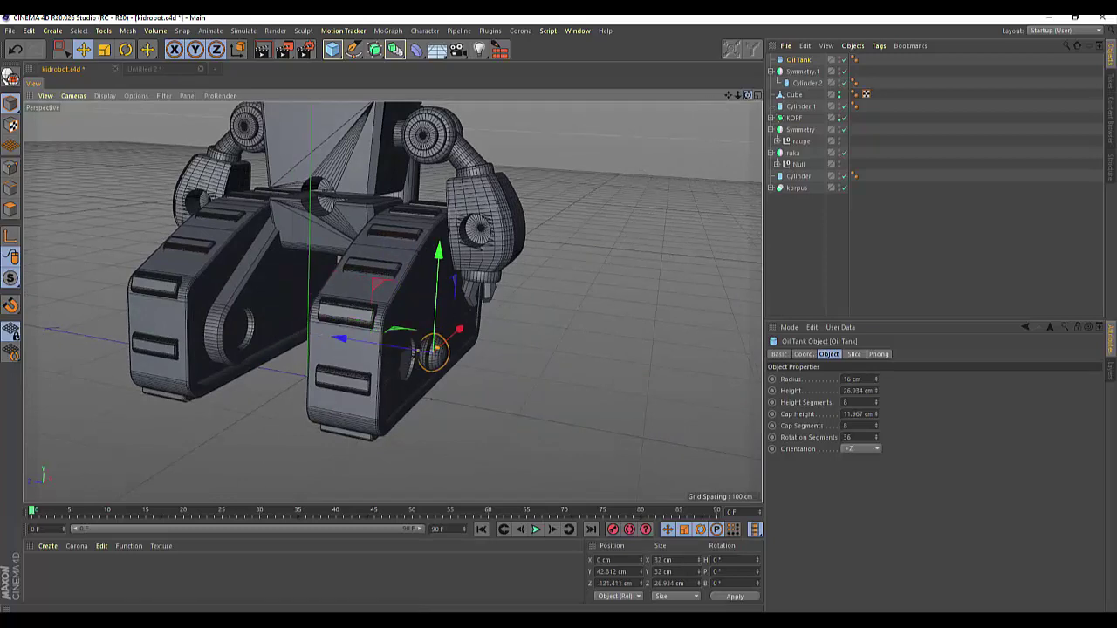
drag(748, 95, 626, 329)
drag(590, 366, 539, 370)
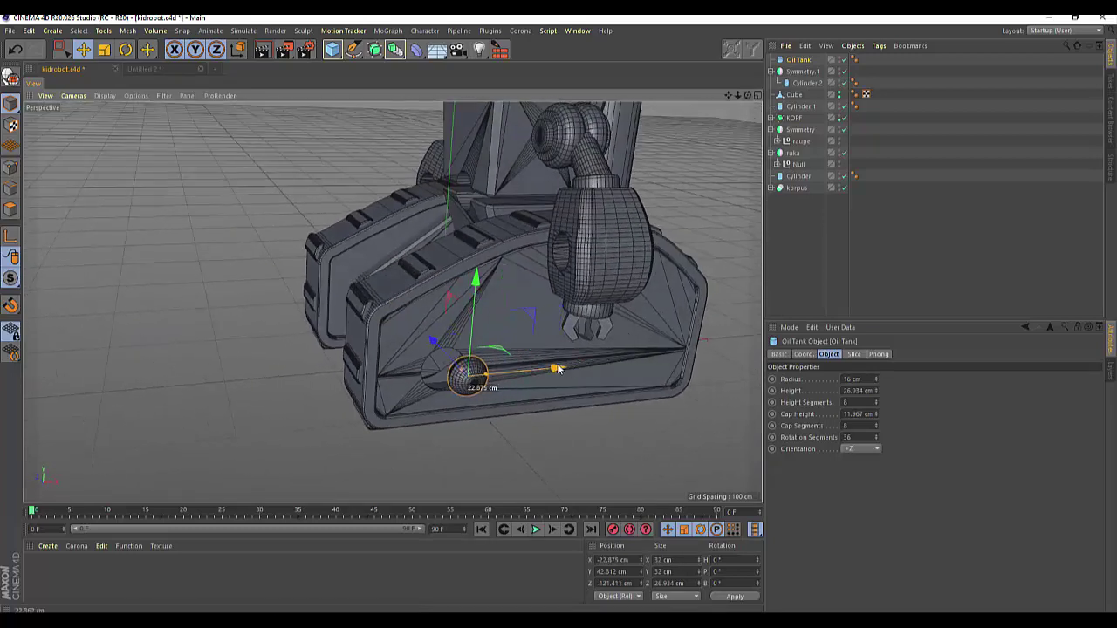
drag(453, 293, 453, 286)
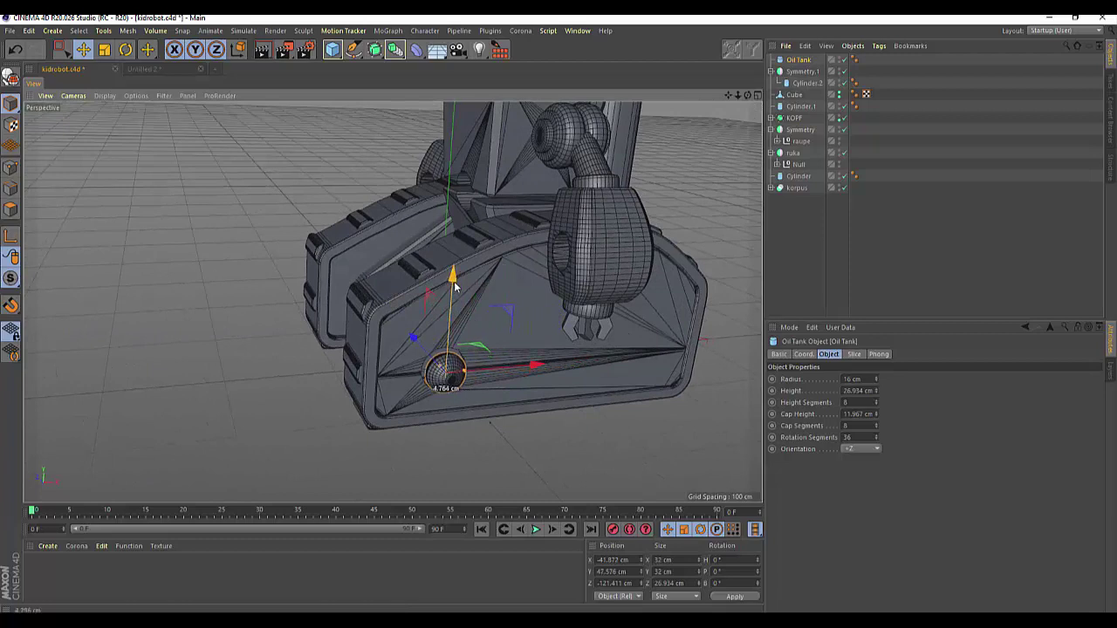
In the maximised Right view, nudge the Oil Tank along Z to −112.049 cm.
click(758, 96)
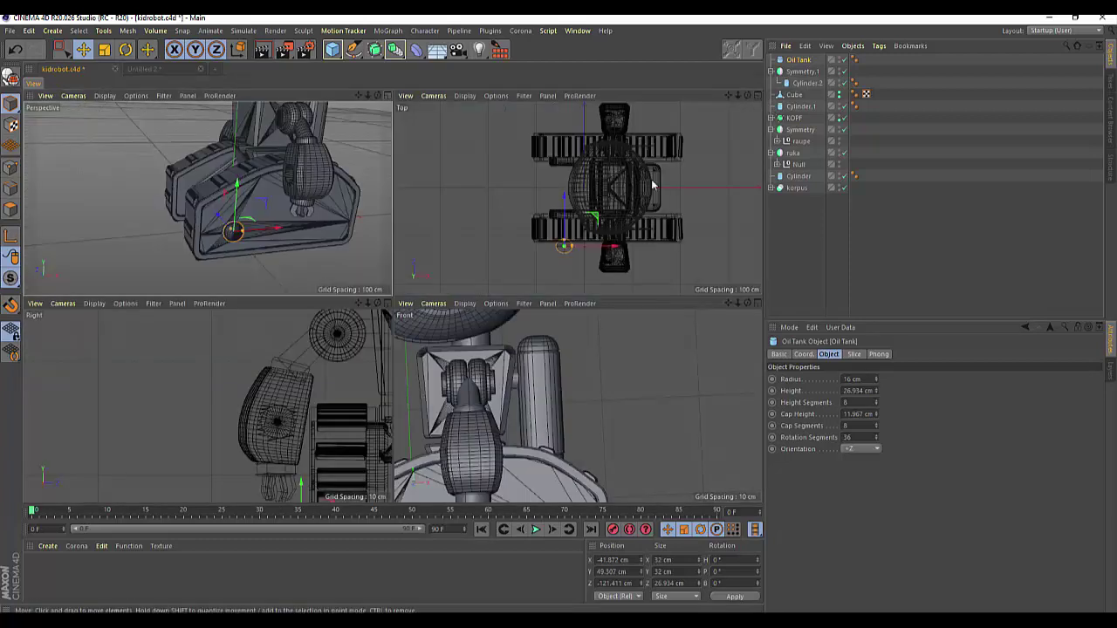
click(387, 303)
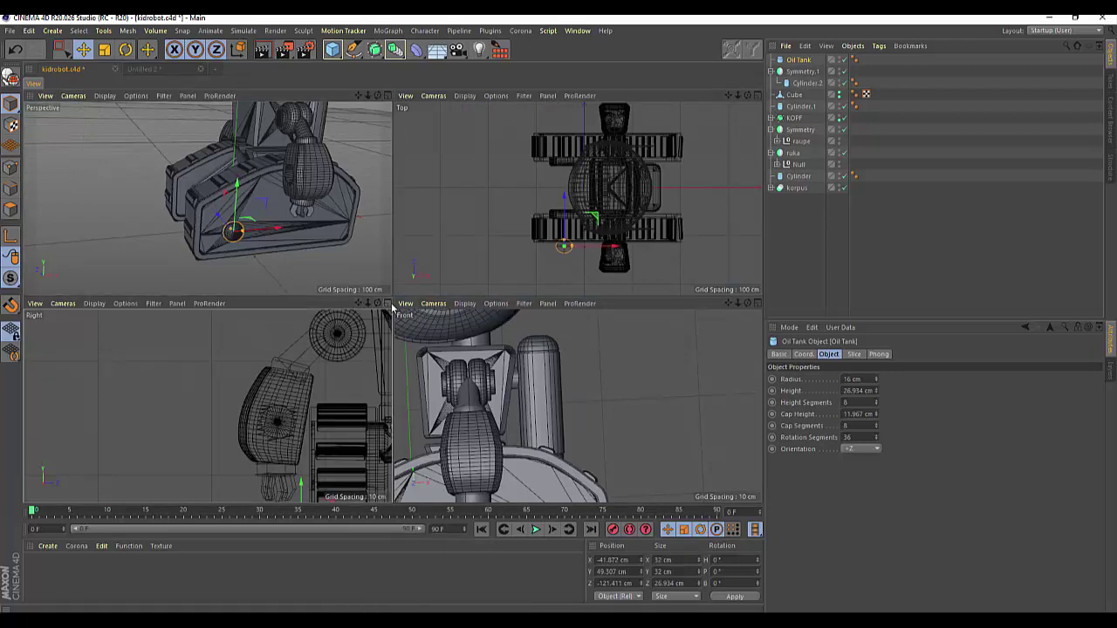
scroll(405, 358, down, 3)
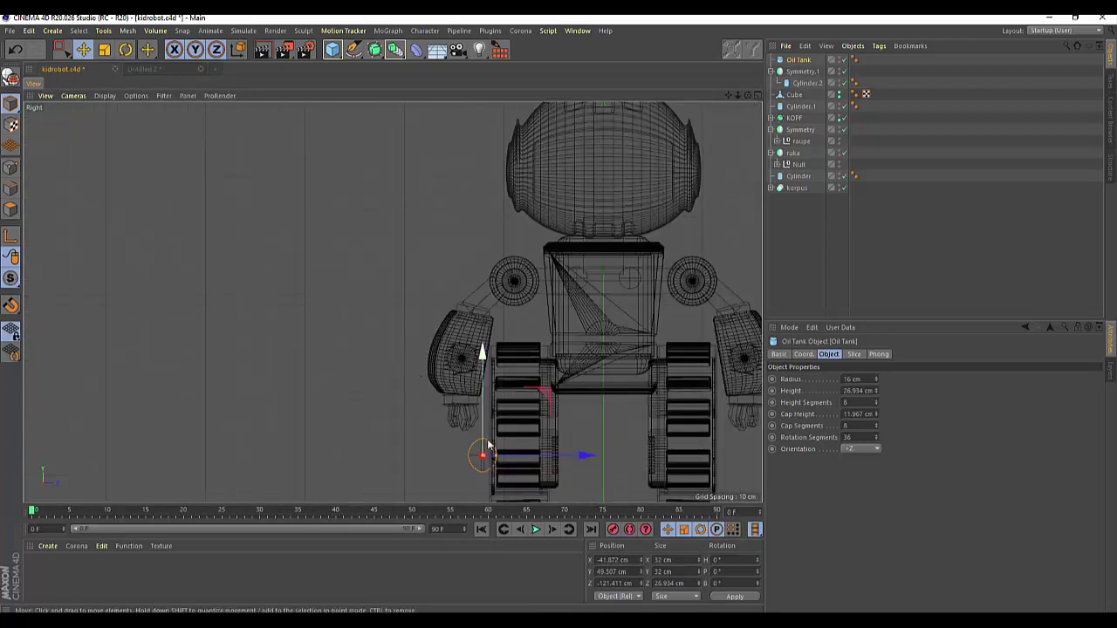
drag(588, 456, 596, 457)
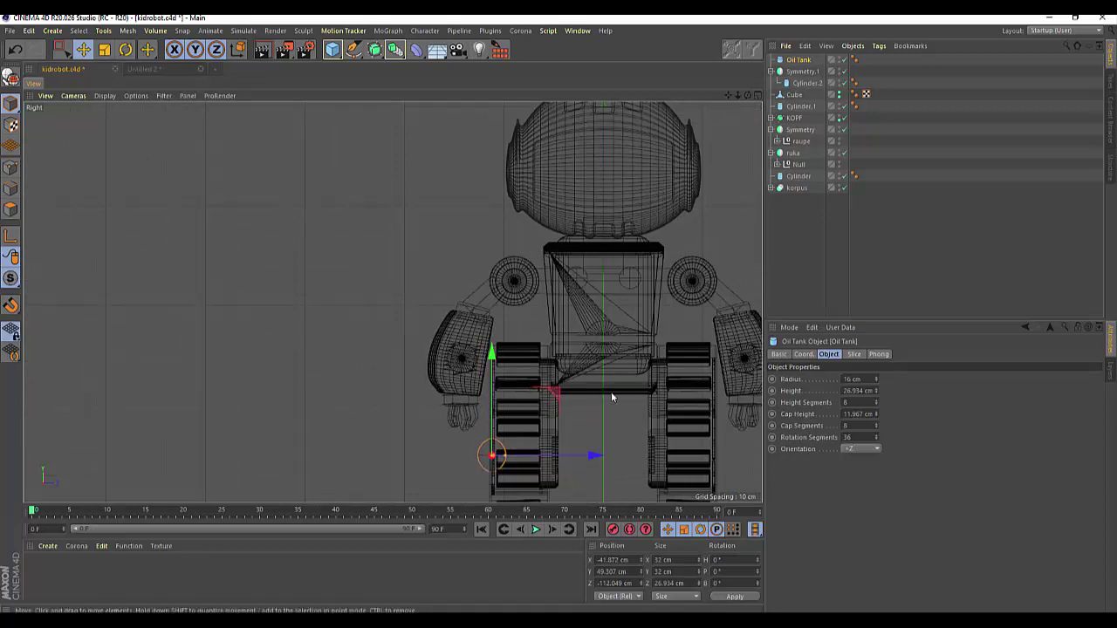
In the maximised Front view, set the Oil Tank's X to −40.495 and Y to 46.498 cm.
click(757, 94)
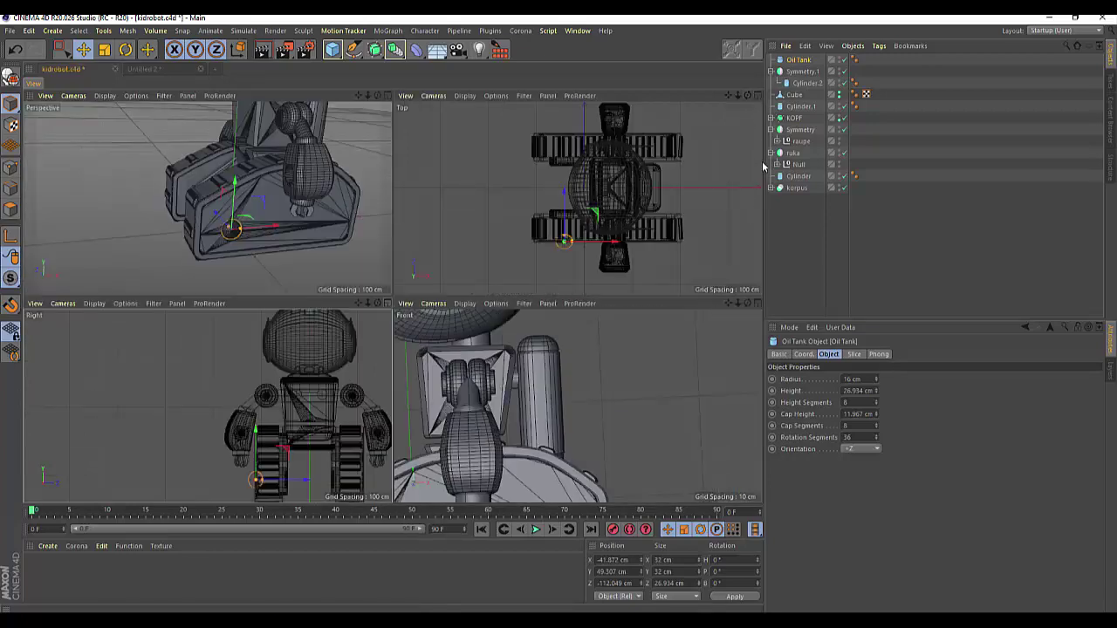
click(754, 303)
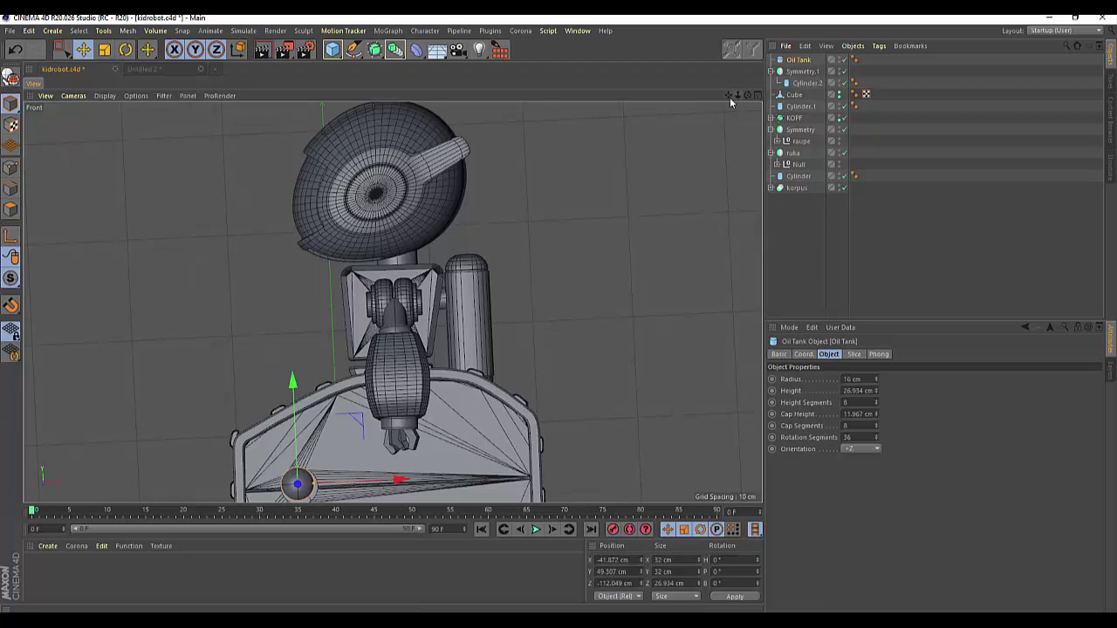
drag(728, 95, 474, 396)
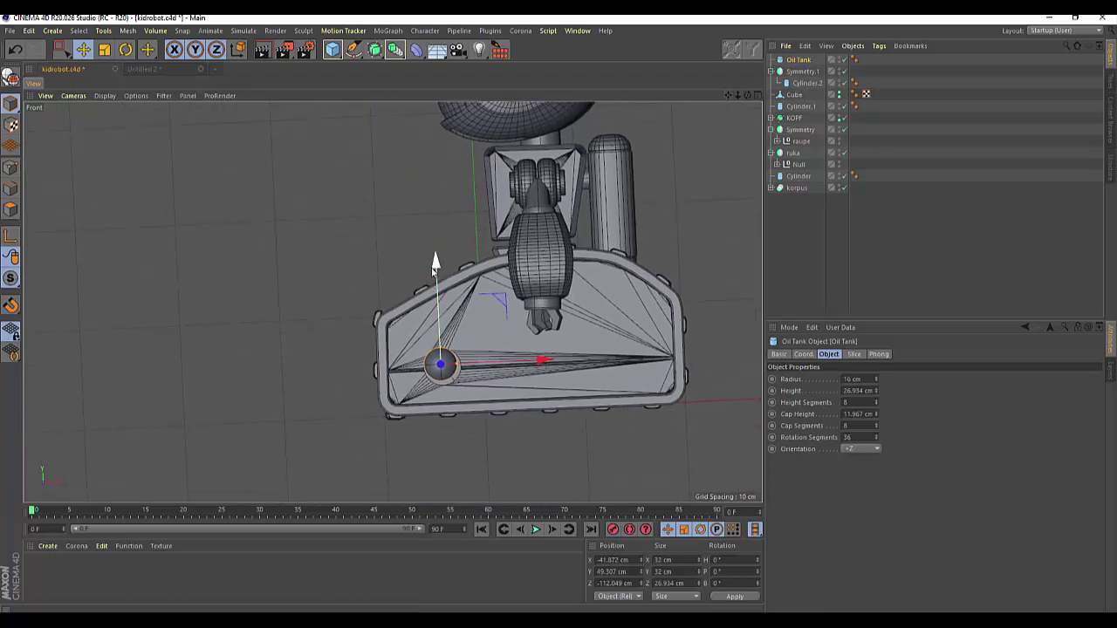
drag(436, 263, 441, 271)
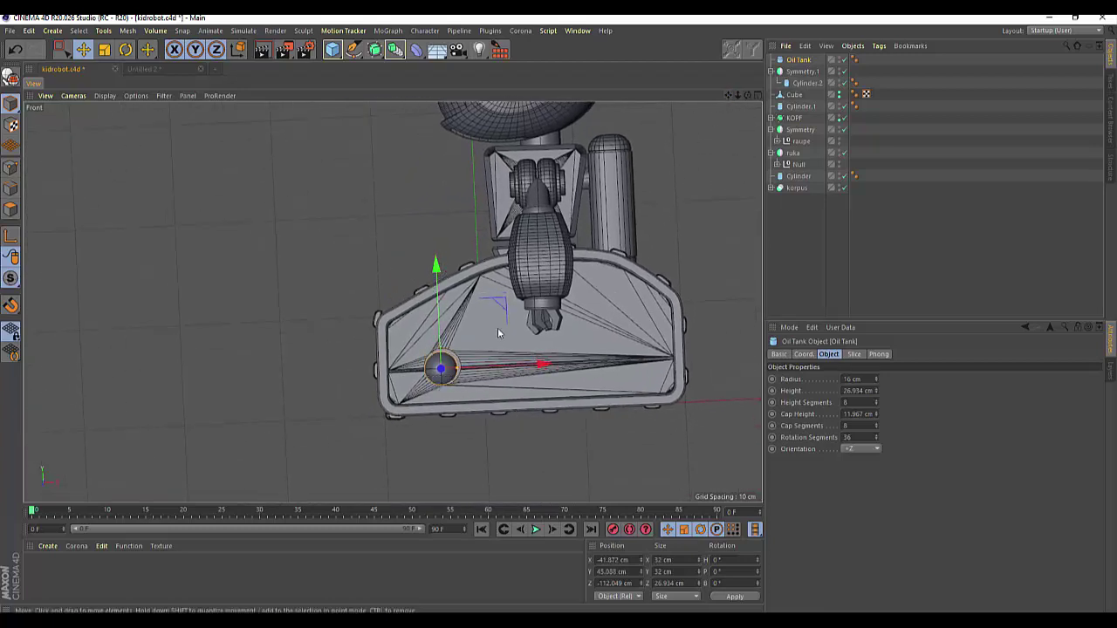
drag(536, 363, 542, 366)
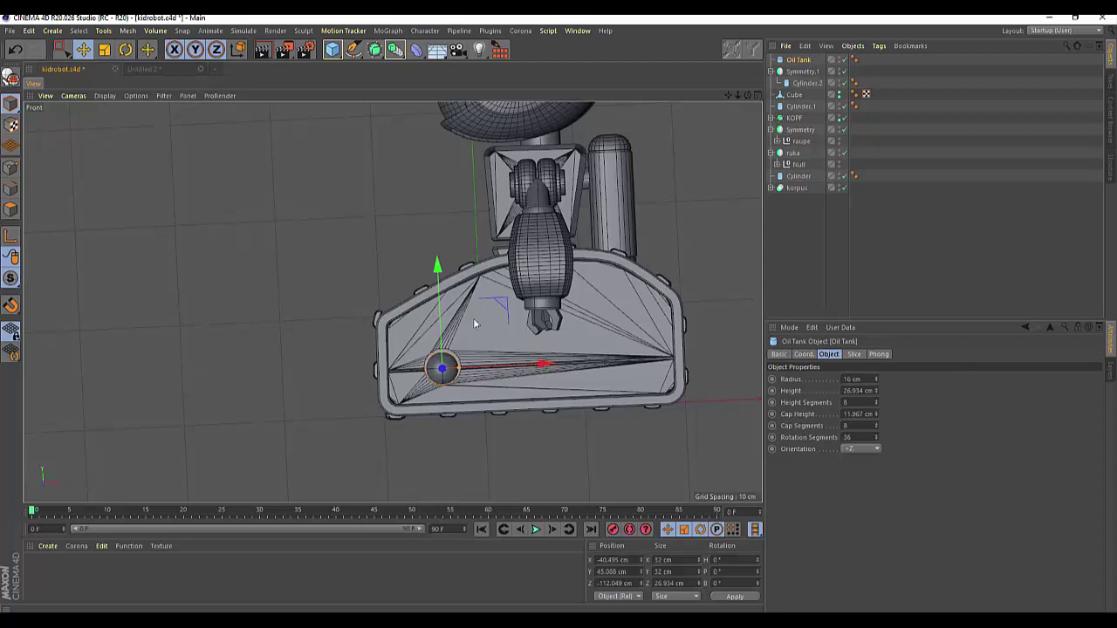
drag(437, 269, 439, 275)
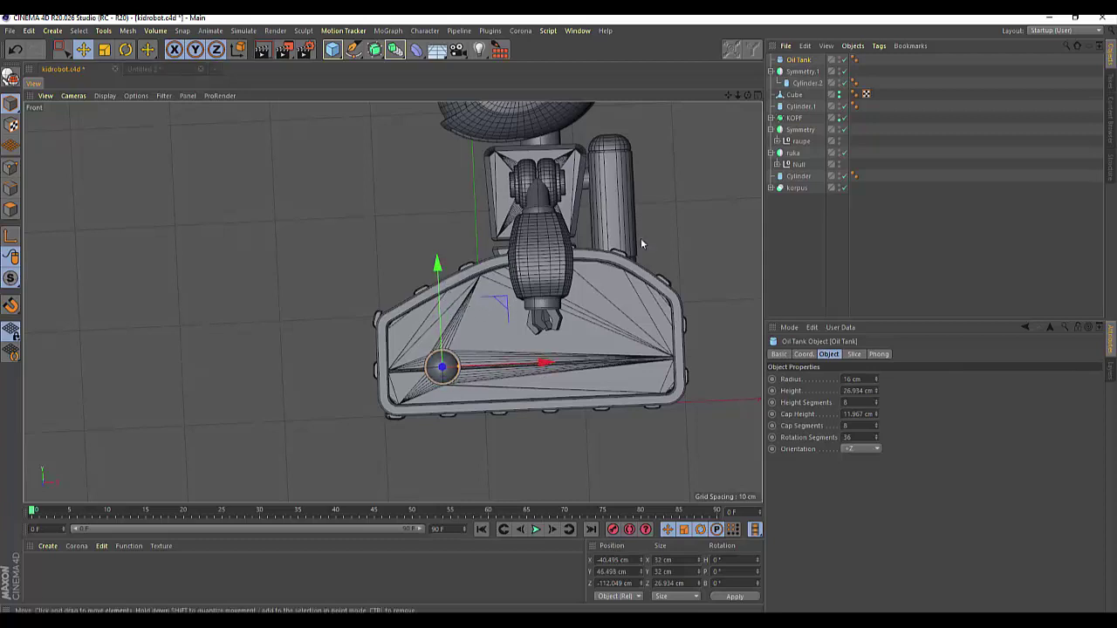
click(757, 95)
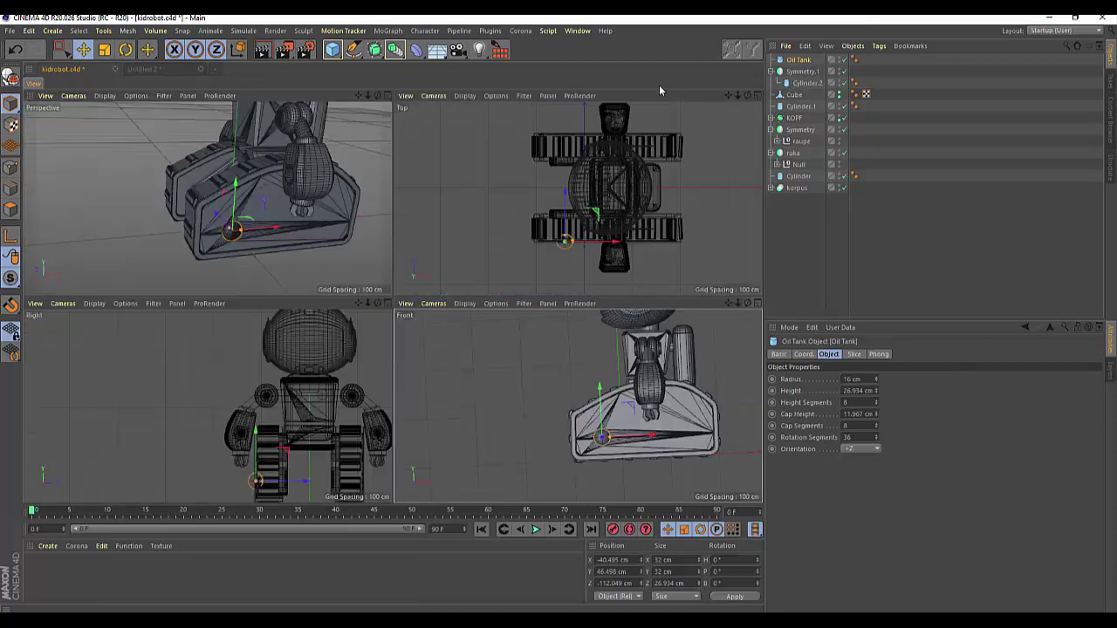
Flatten the Oil Tank to 25.934 cm height, 1 height segment and 0 cm cap height.
click(387, 95)
scroll(443, 404, up, 3)
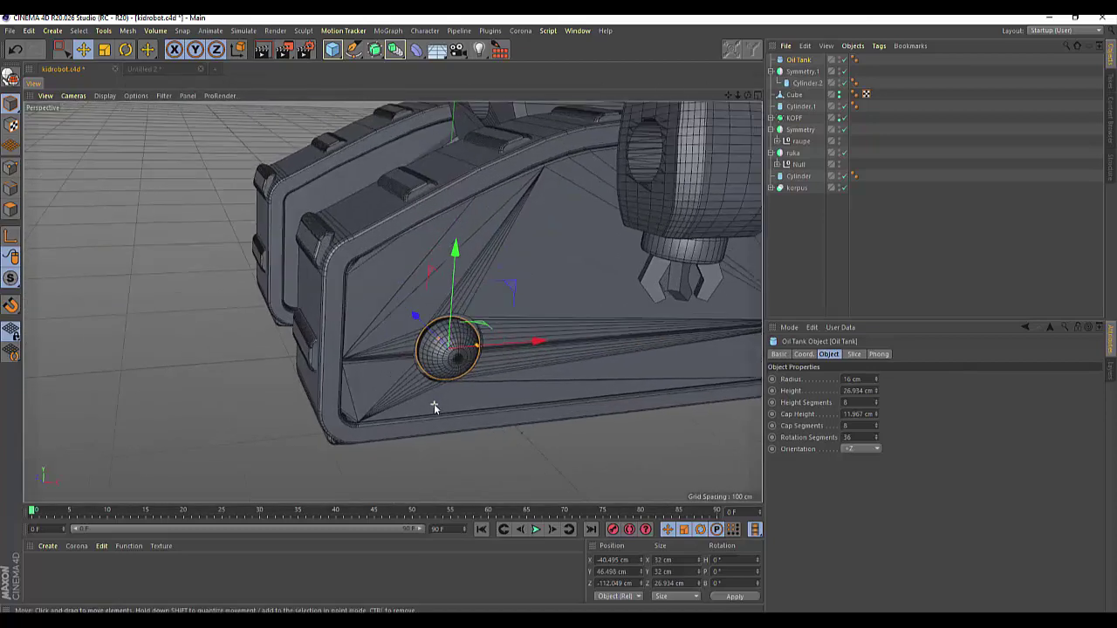
scroll(434, 405, up, 2)
scroll(434, 405, up, 2)
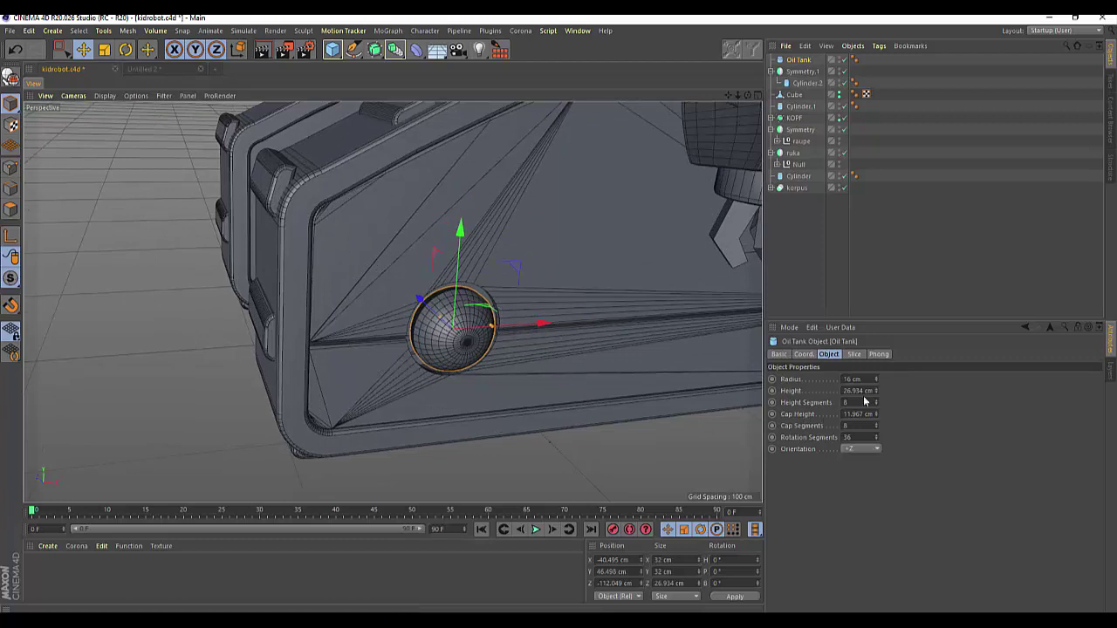
drag(877, 394, 877, 410)
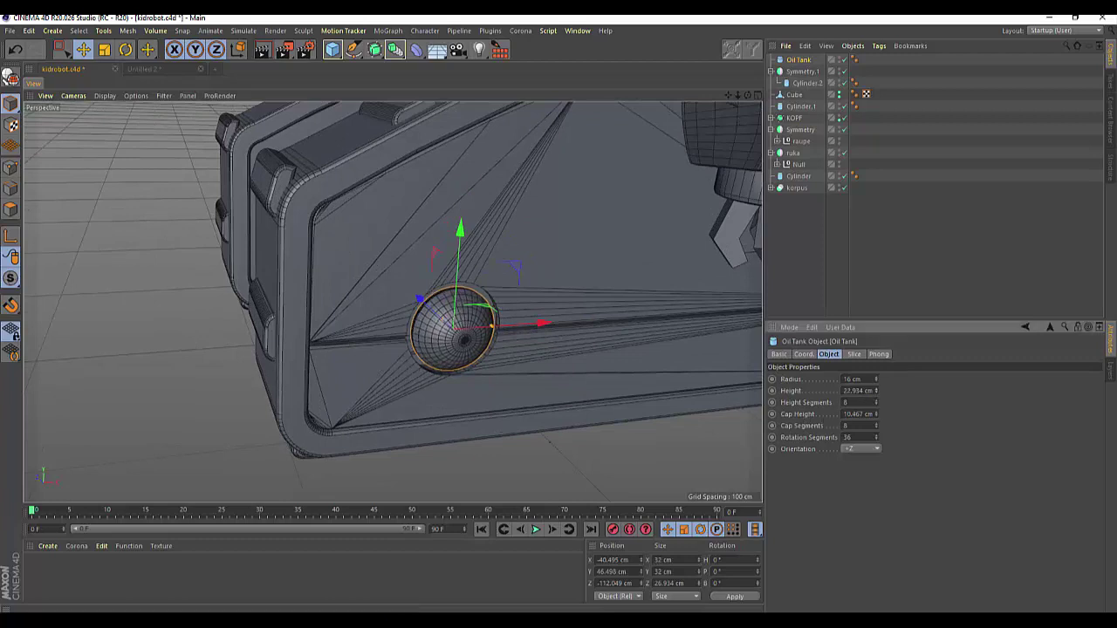
click(877, 399)
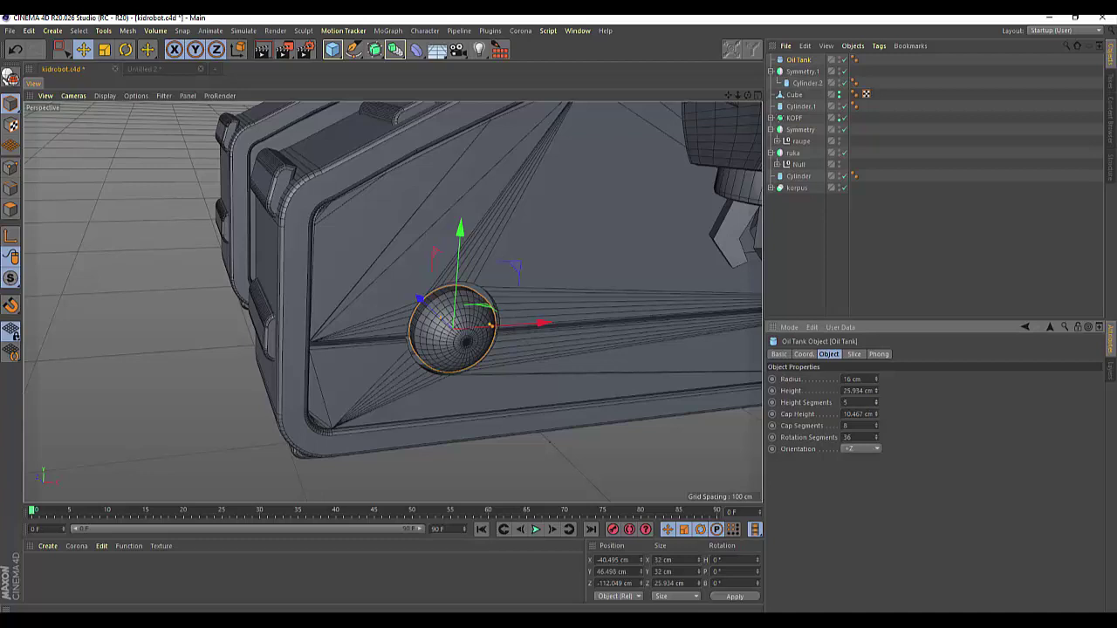
drag(876, 402, 878, 454)
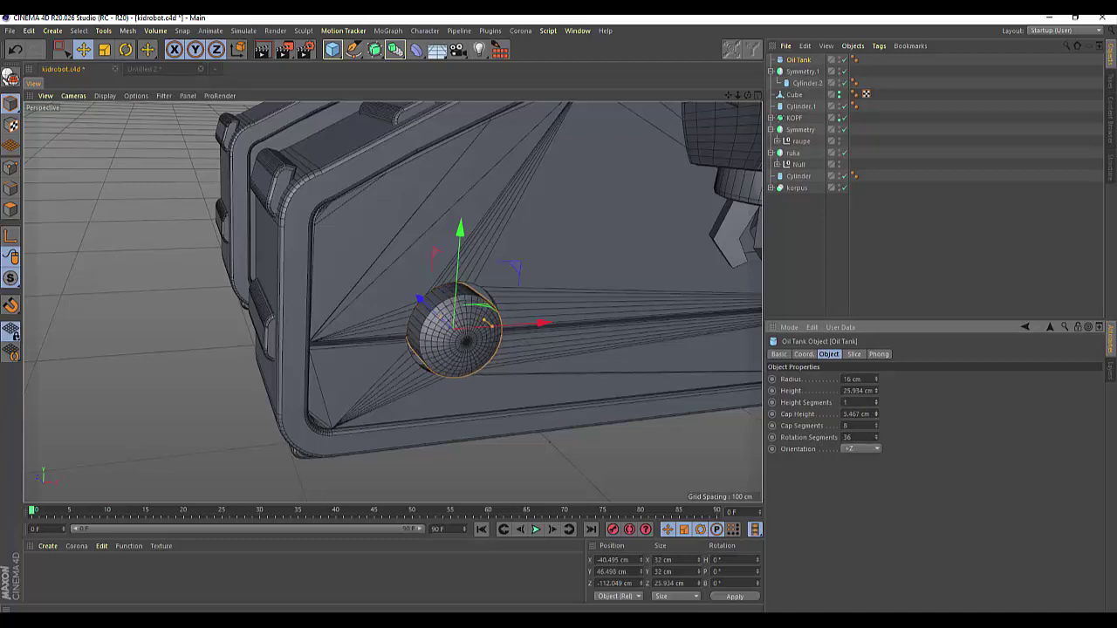
drag(876, 413, 876, 423)
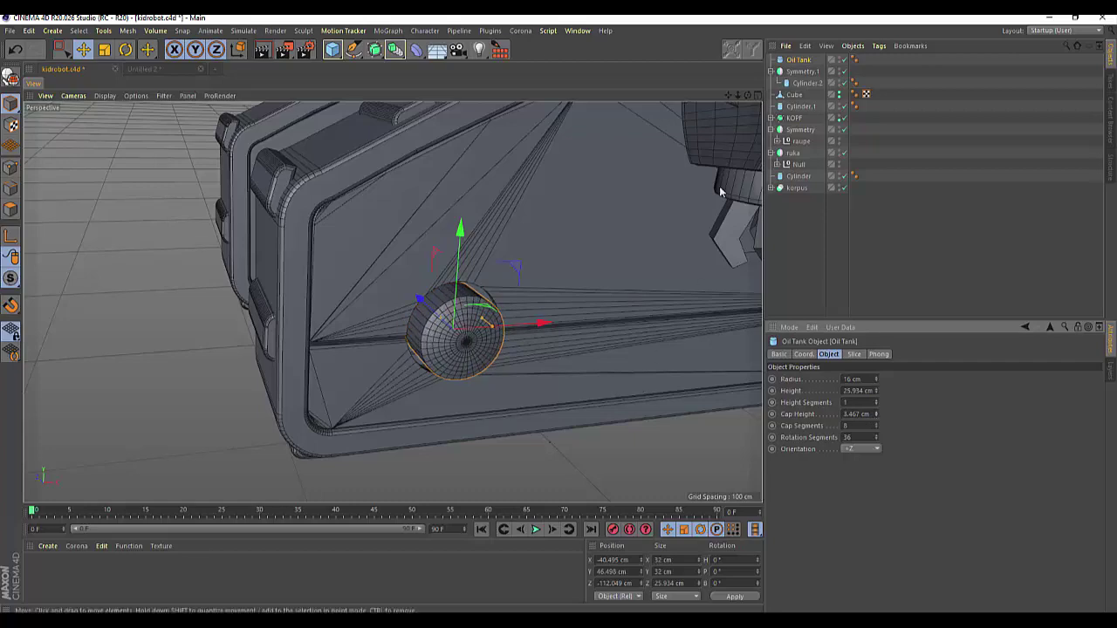
mouse_move(747, 95)
mouse_down()
mouse_move(406, 265)
mouse_move(345, 282)
mouse_up()
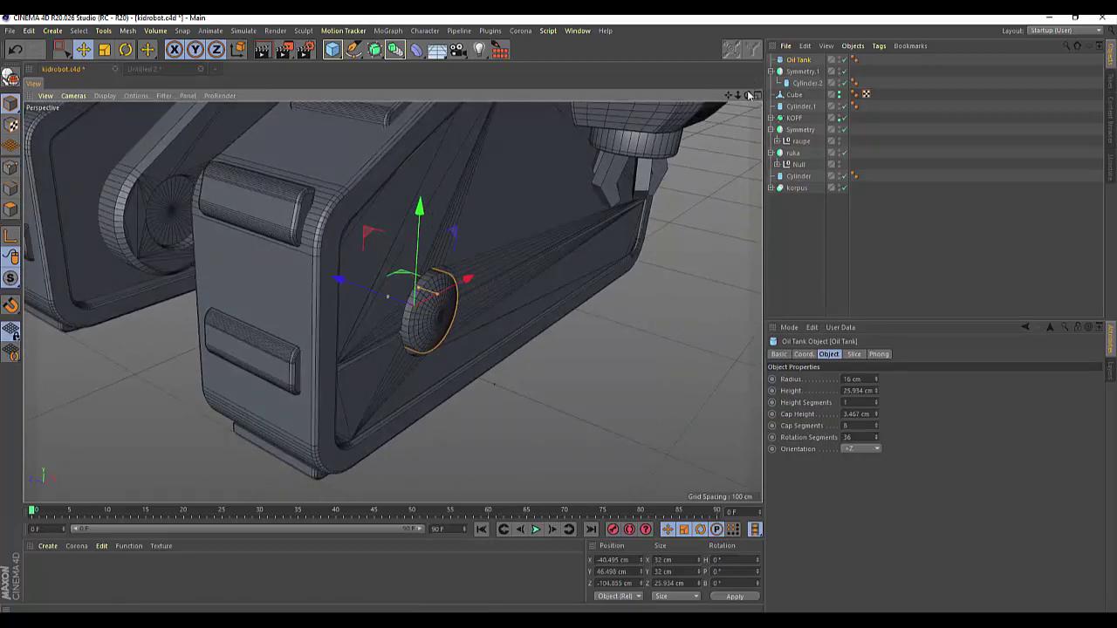
drag(749, 95, 393, 302)
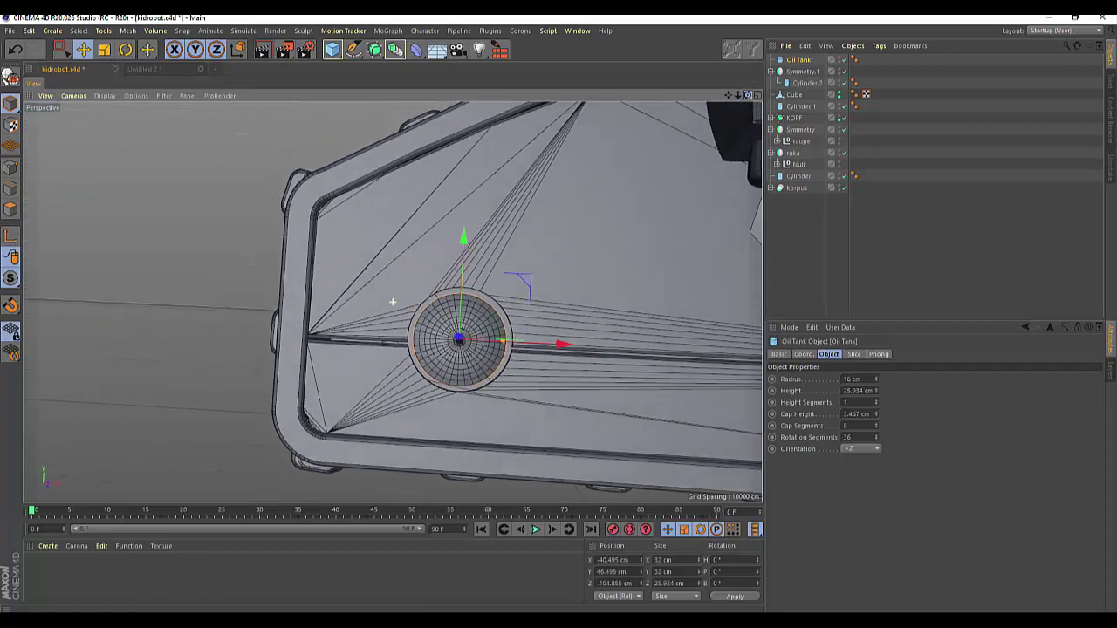
Set the Oil Tank's radius to 17 cm.
click(877, 377)
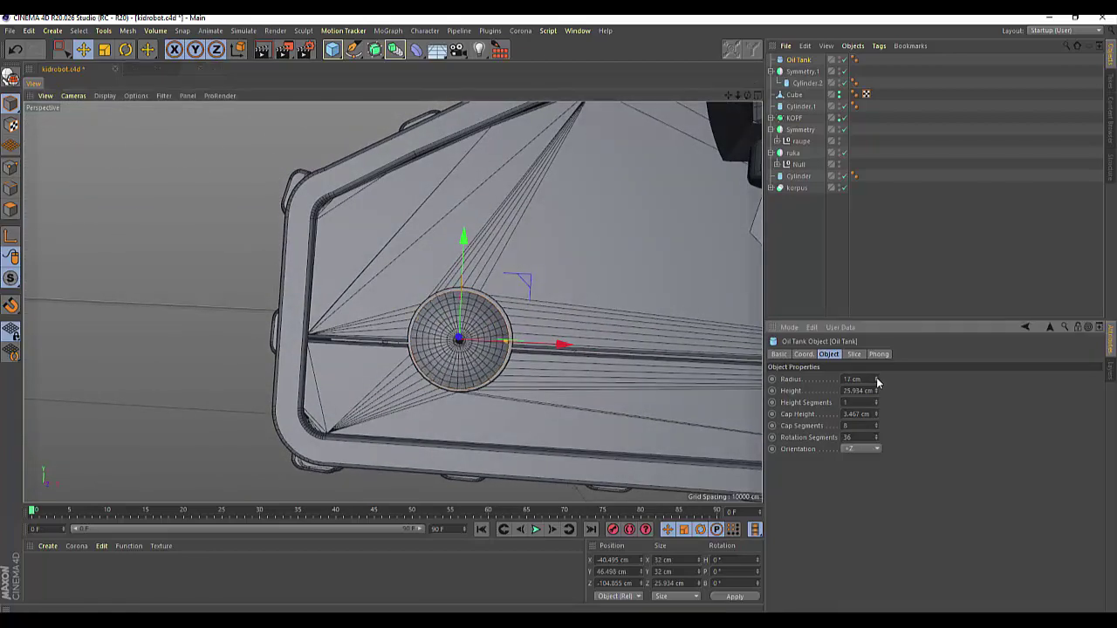
click(876, 377)
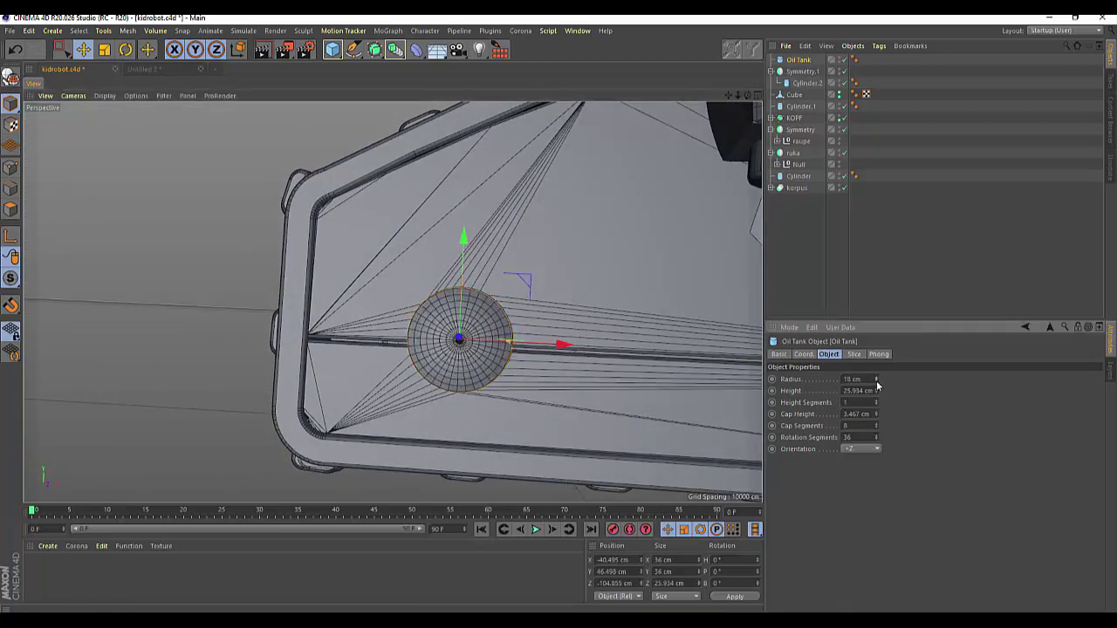
click(852, 379)
text(1)
key(Return)
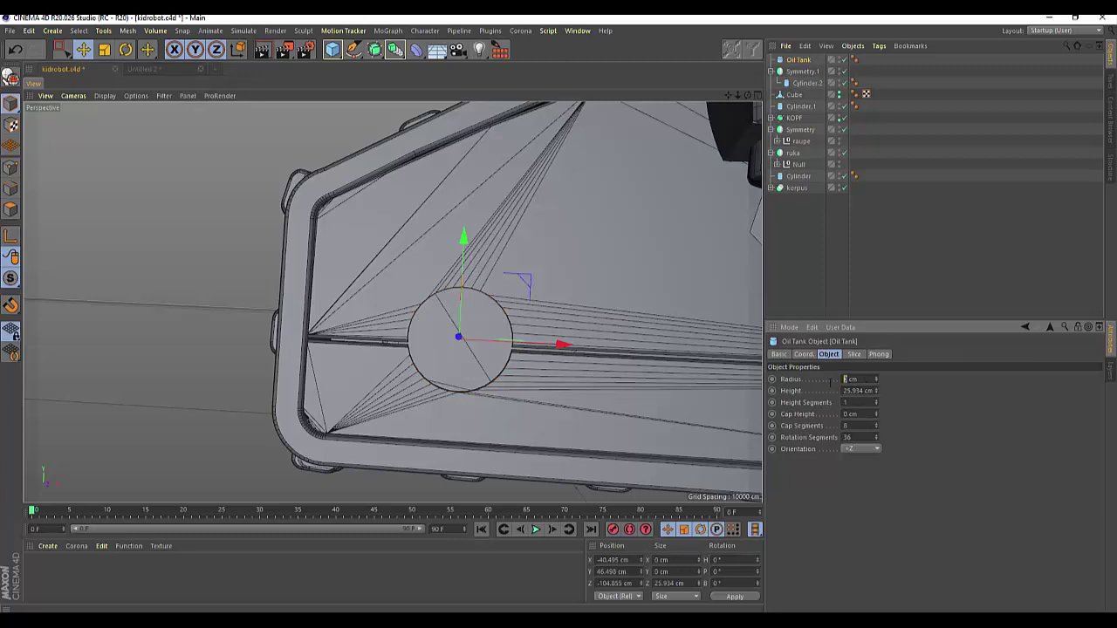
text(1)
text(7)
key(Return)
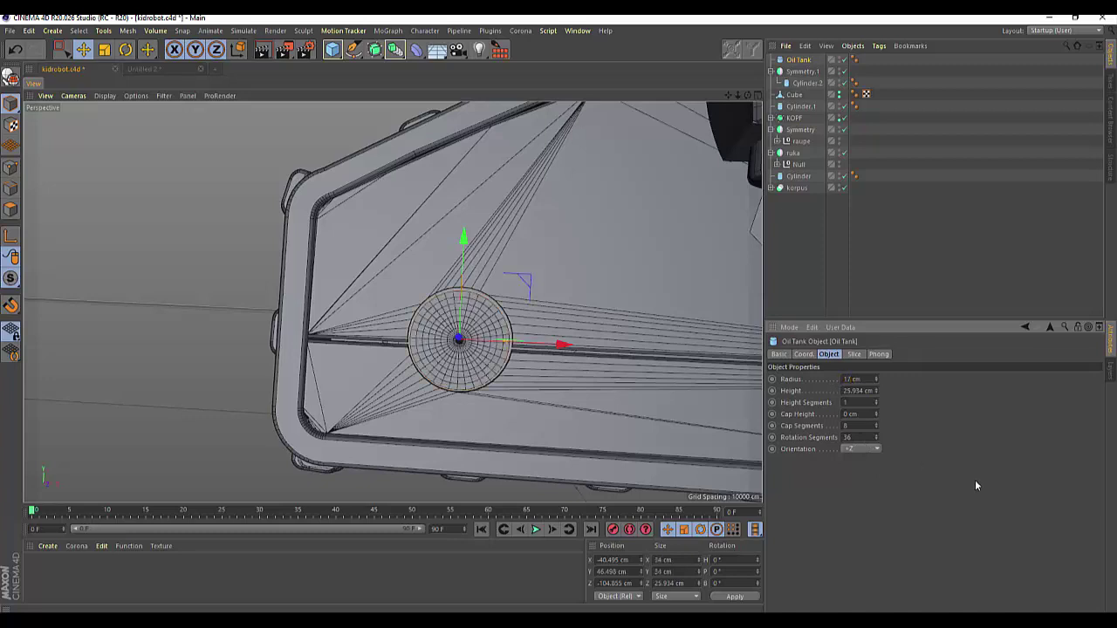
alt+drag(392, 304, 747, 106)
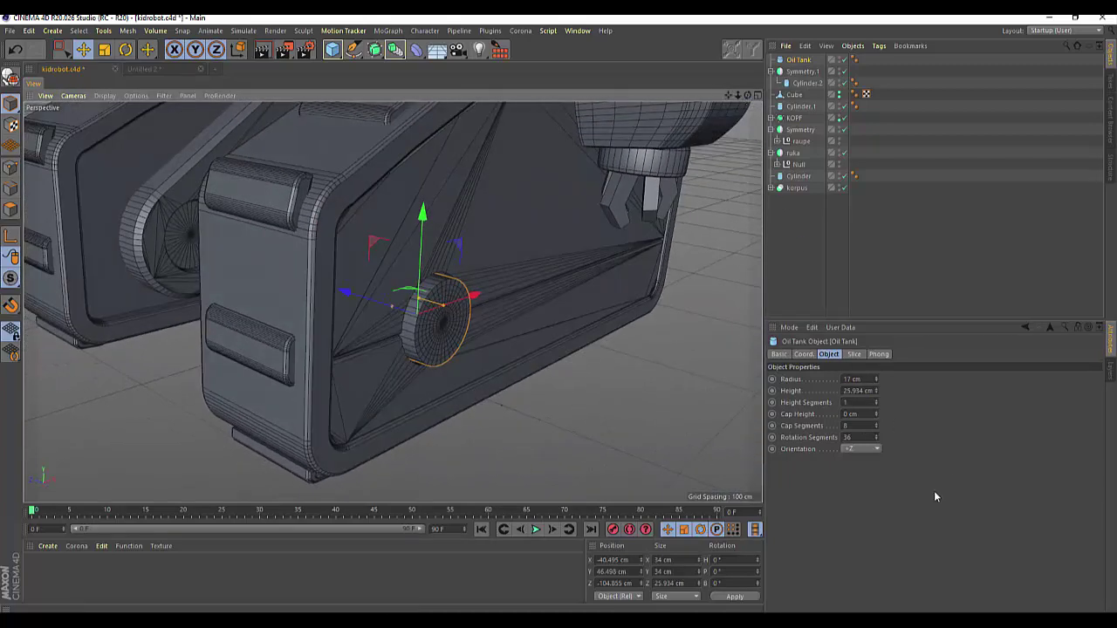
Give the Oil Tank a 4 cm cap height, 5 cap segments and 46 rotation segments.
click(854, 355)
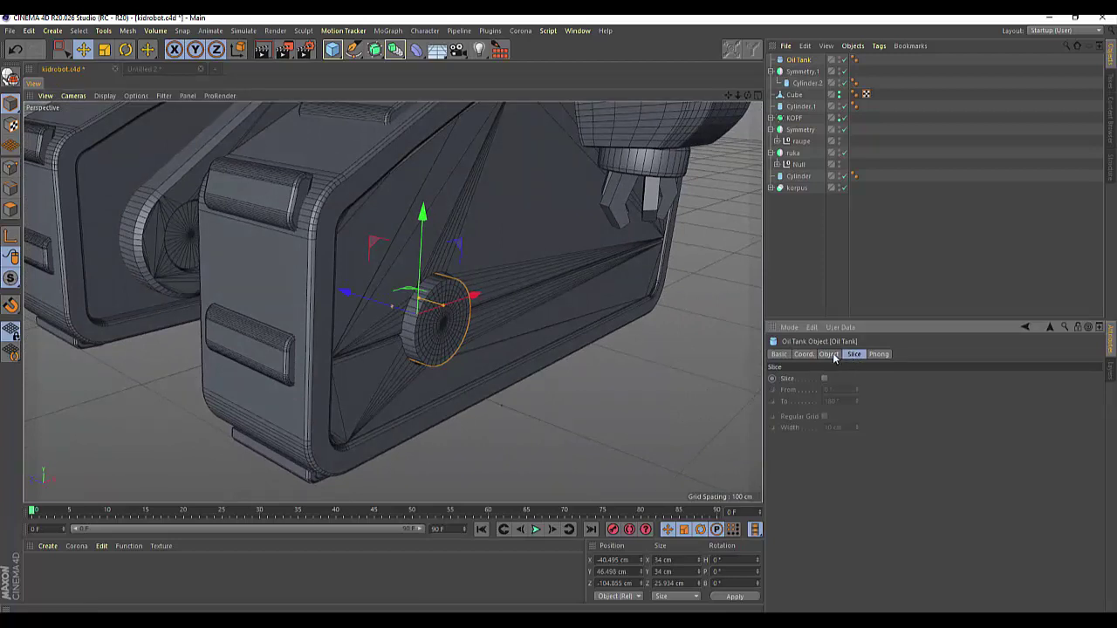
click(832, 356)
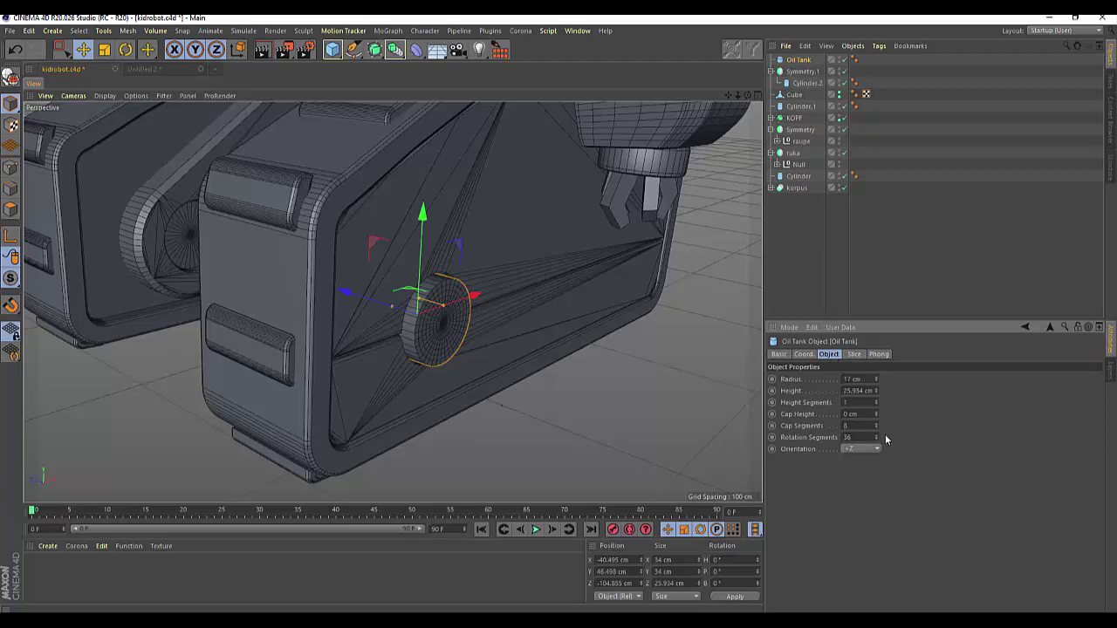
drag(876, 425, 875, 410)
click(876, 416)
click(876, 416)
click(876, 417)
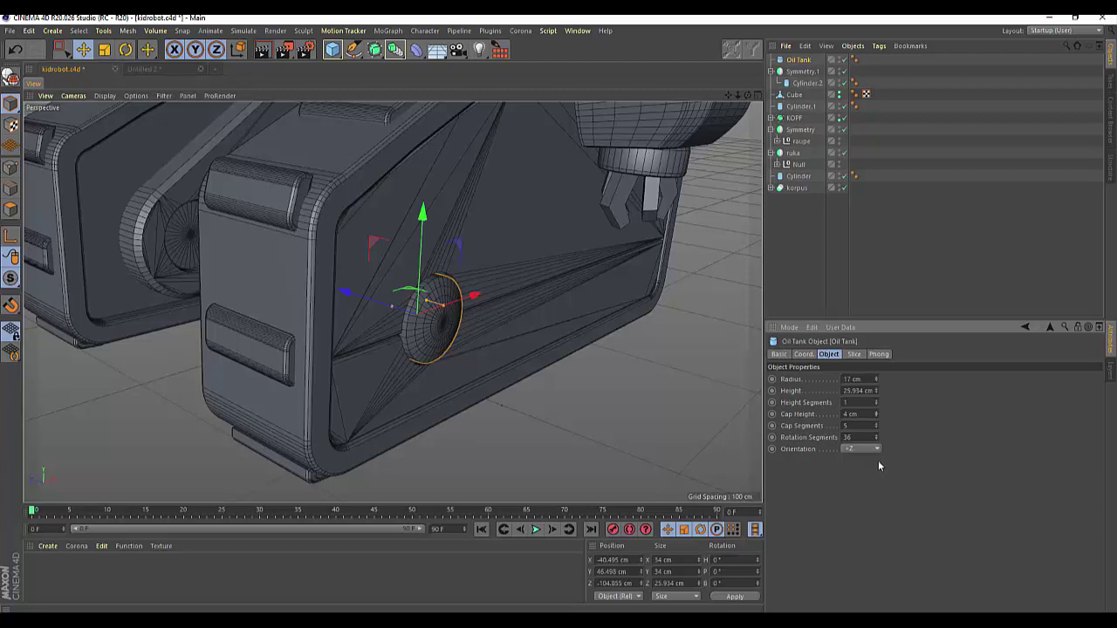
drag(875, 437, 876, 422)
scroll(410, 373, up, 3)
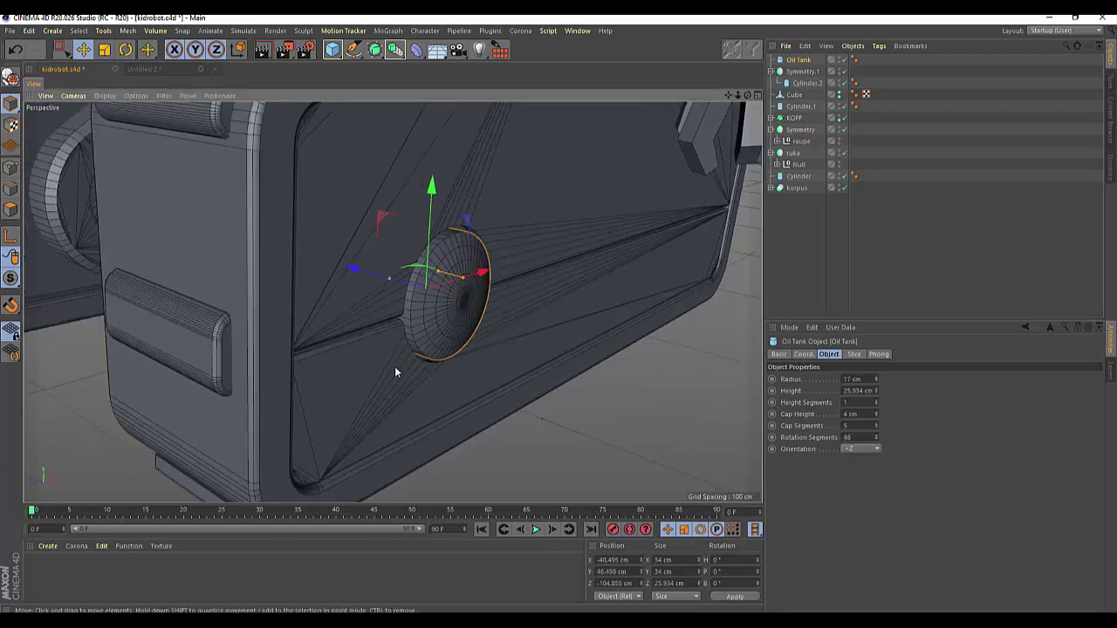
Make the Oil Tank editable, switch to Edge mode and choose Loop Selection.
click(11, 81)
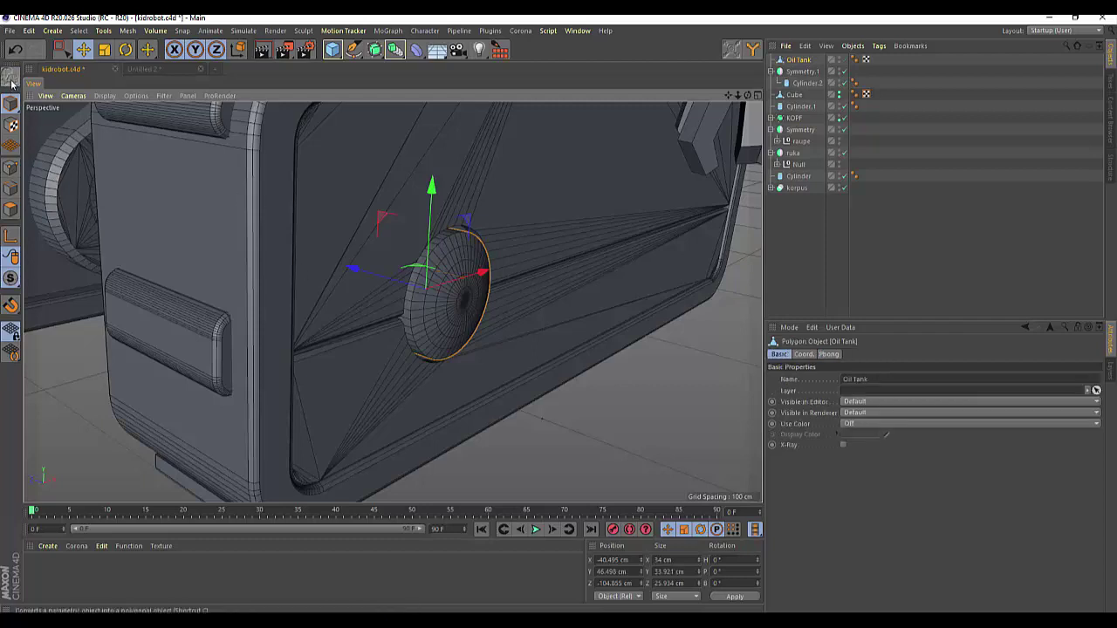
click(9, 211)
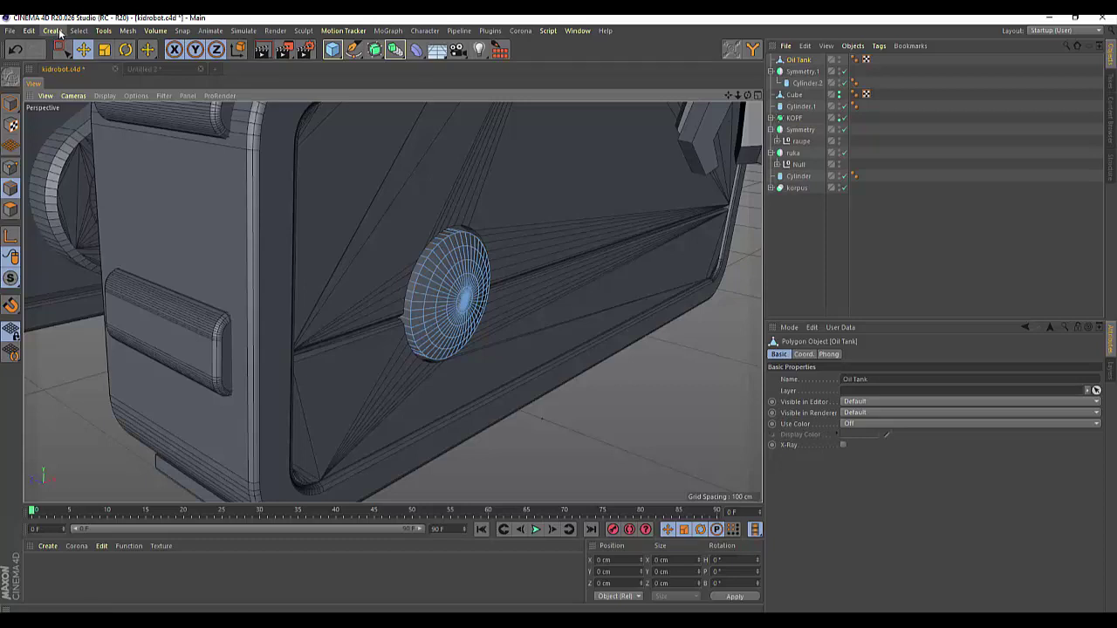
click(60, 33)
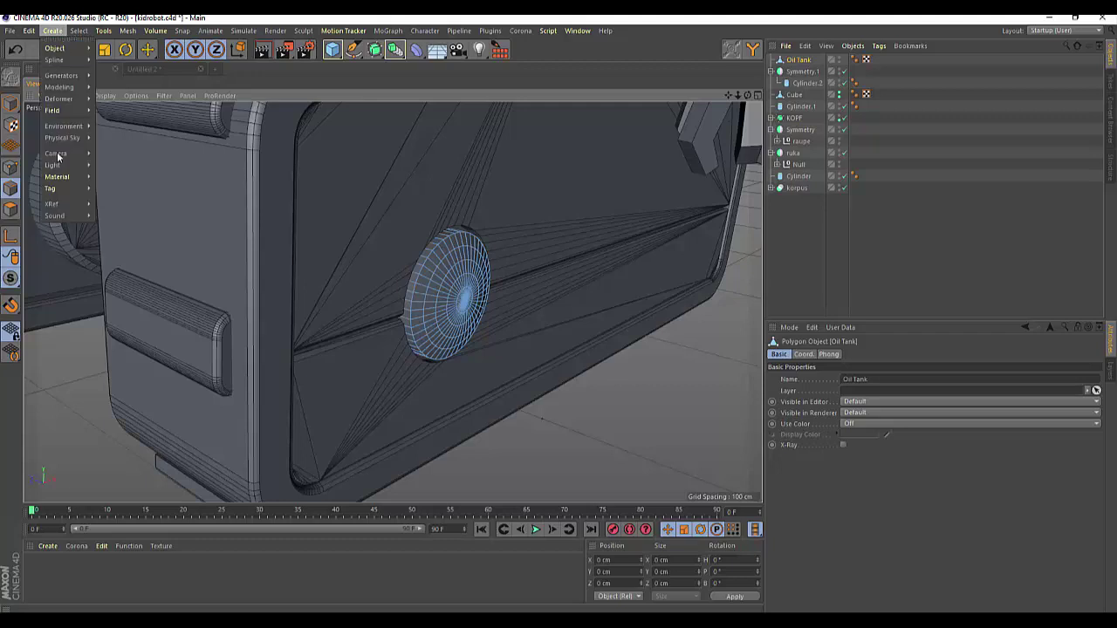
click(12, 190)
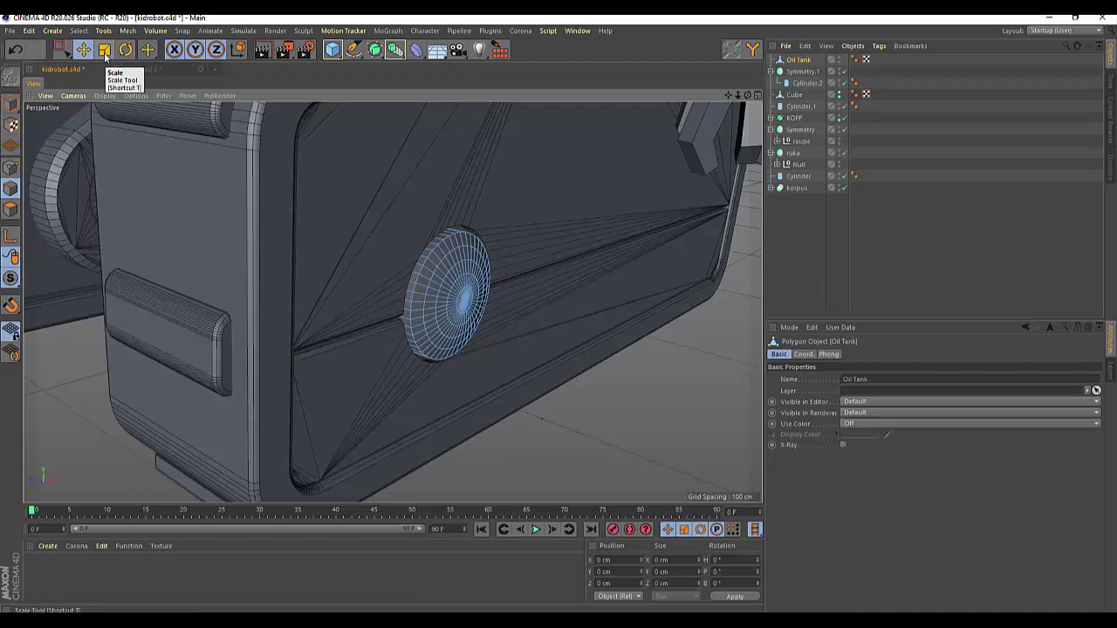
click(78, 30)
click(96, 107)
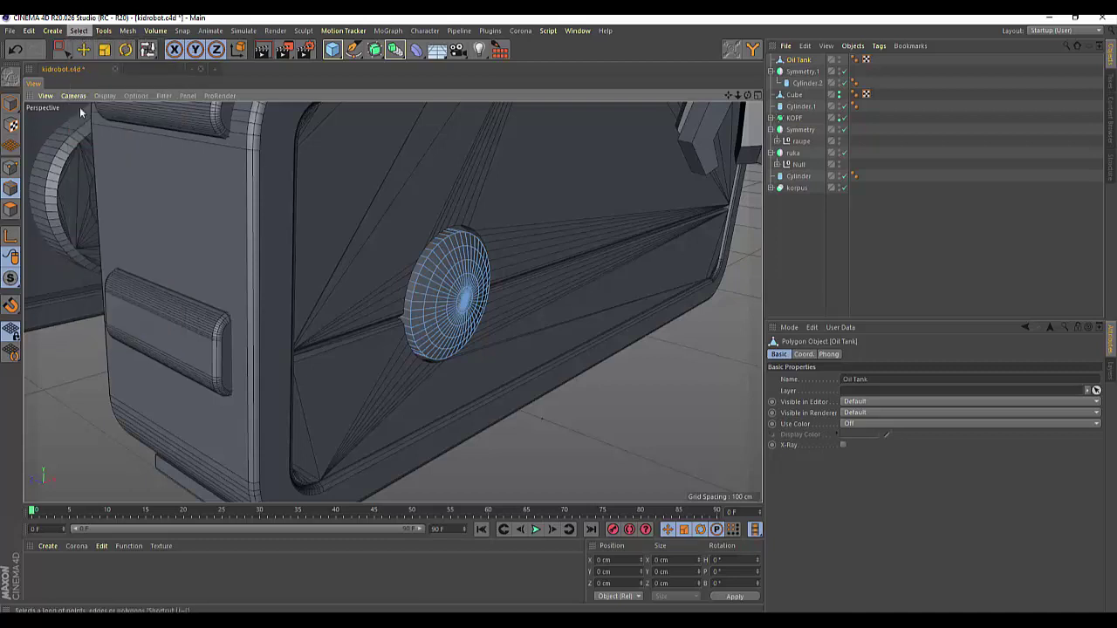
Bevel the hub cap's outer rim edge loop with a 0.8 cm offset.
click(417, 291)
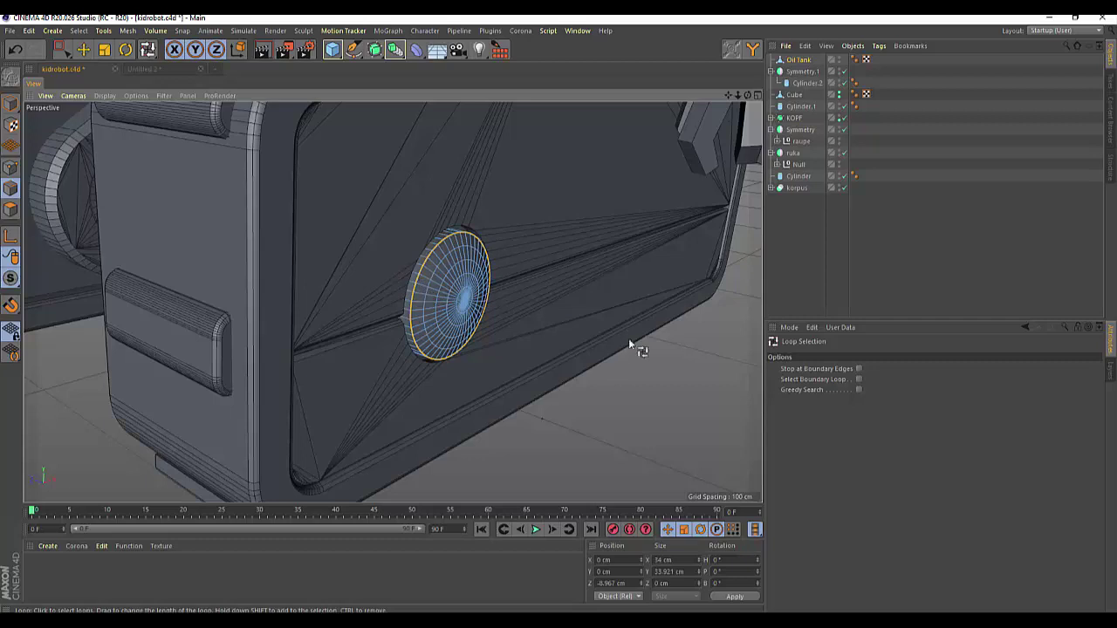
right_click(594, 267)
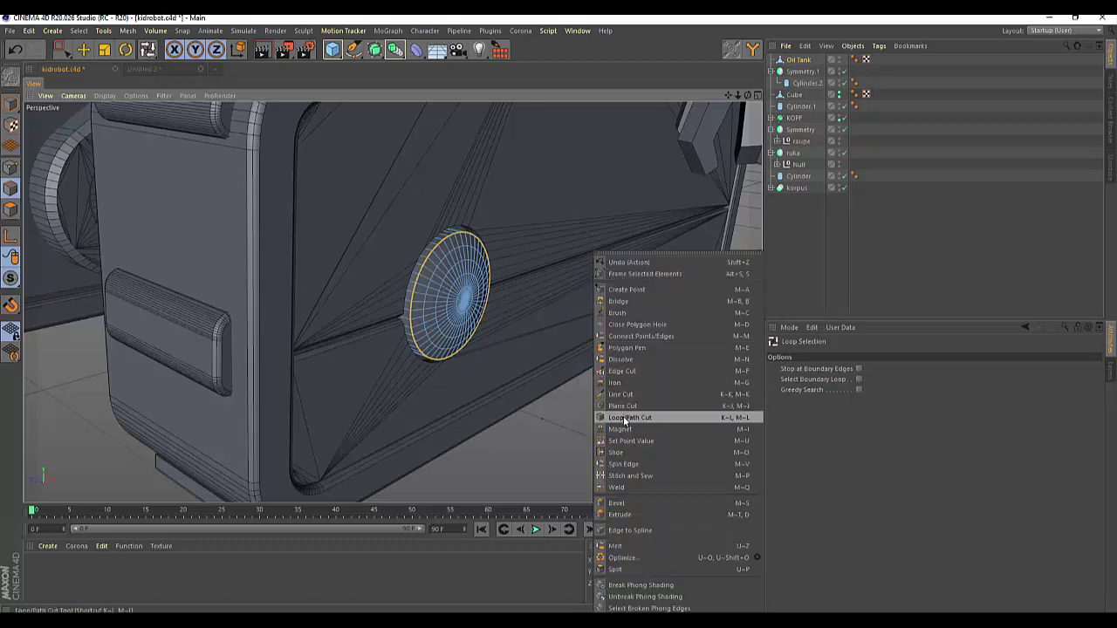
click(618, 503)
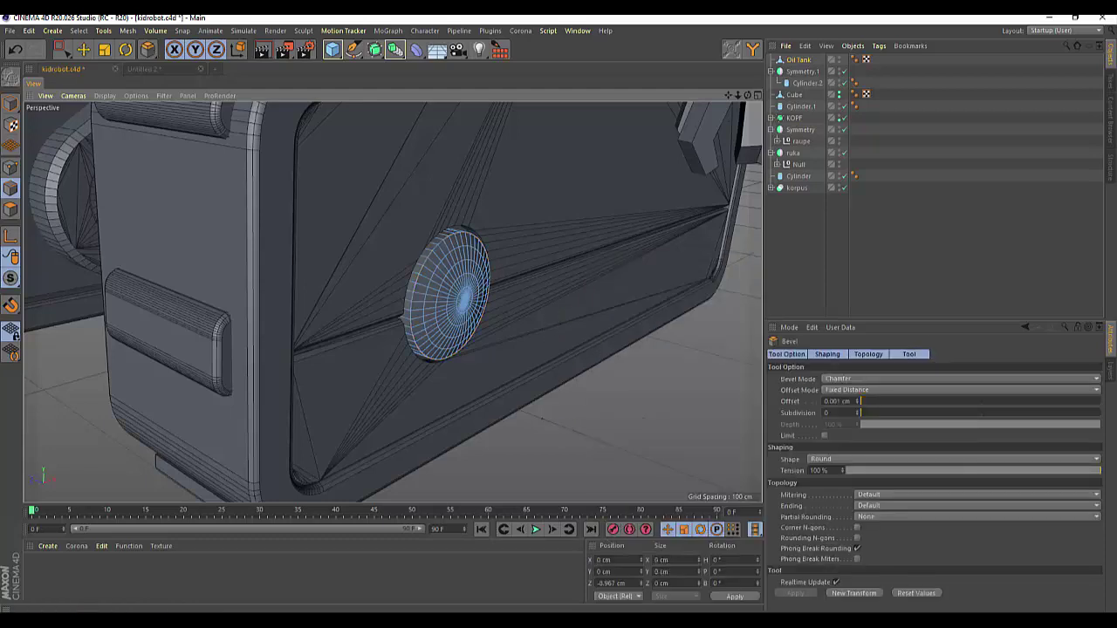
mouse_move(454, 296)
mouse_down()
mouse_move(489, 297)
mouse_move(463, 297)
mouse_up()
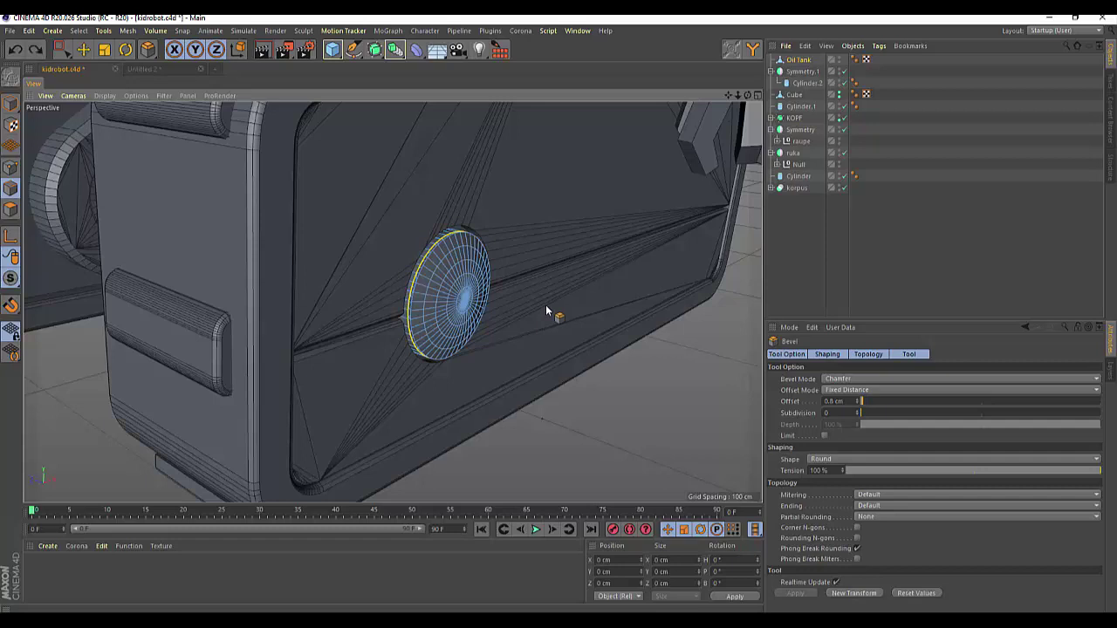
Clear the edge selection and select all elements of the Oil Tank mesh.
click(607, 434)
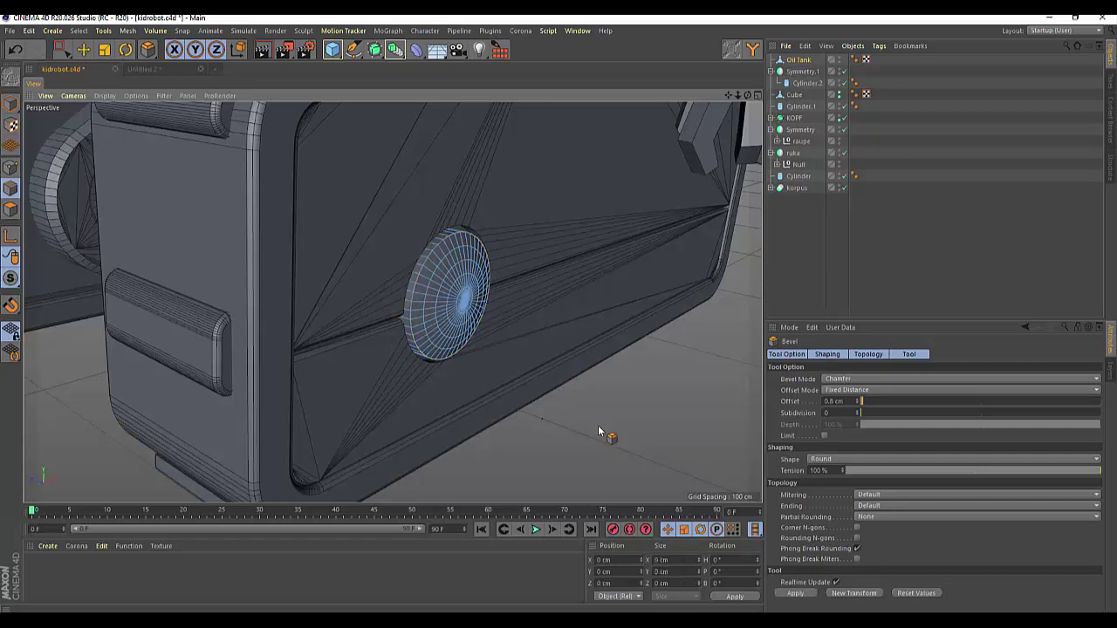
click(809, 61)
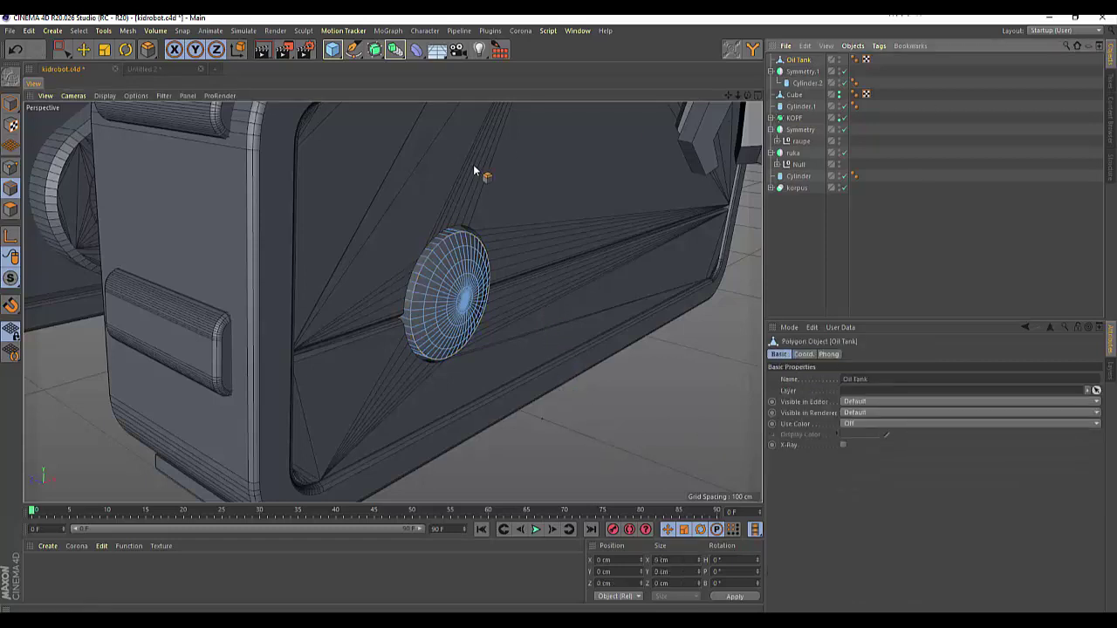
key(ctrl+a)
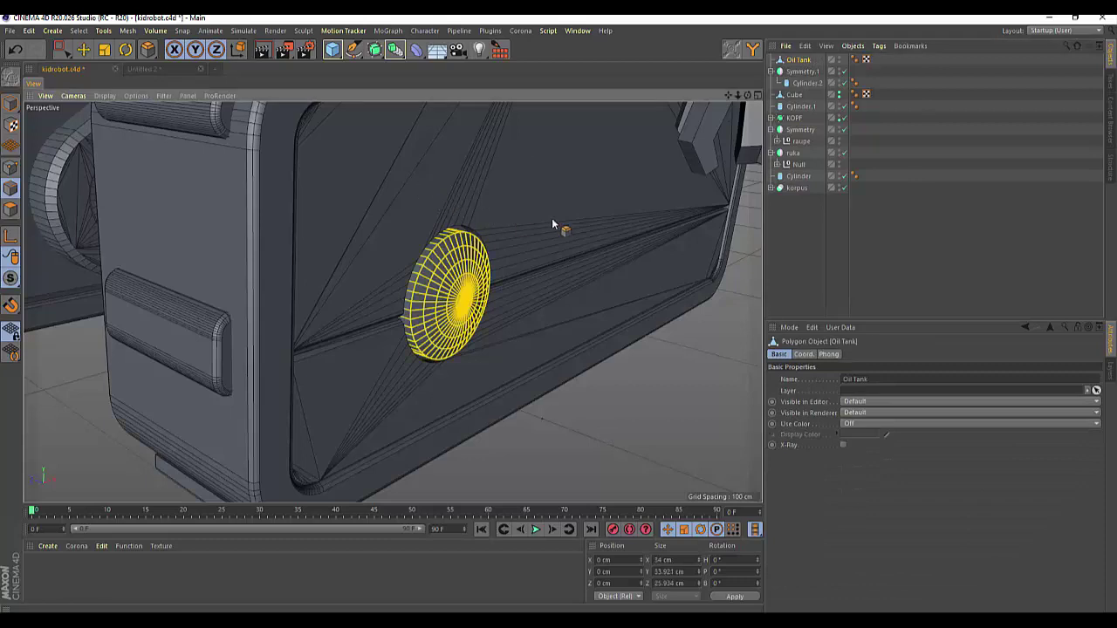
Optimize the Oil Tank mesh, switch to Loop Selection and deselect all.
right_click(551, 220)
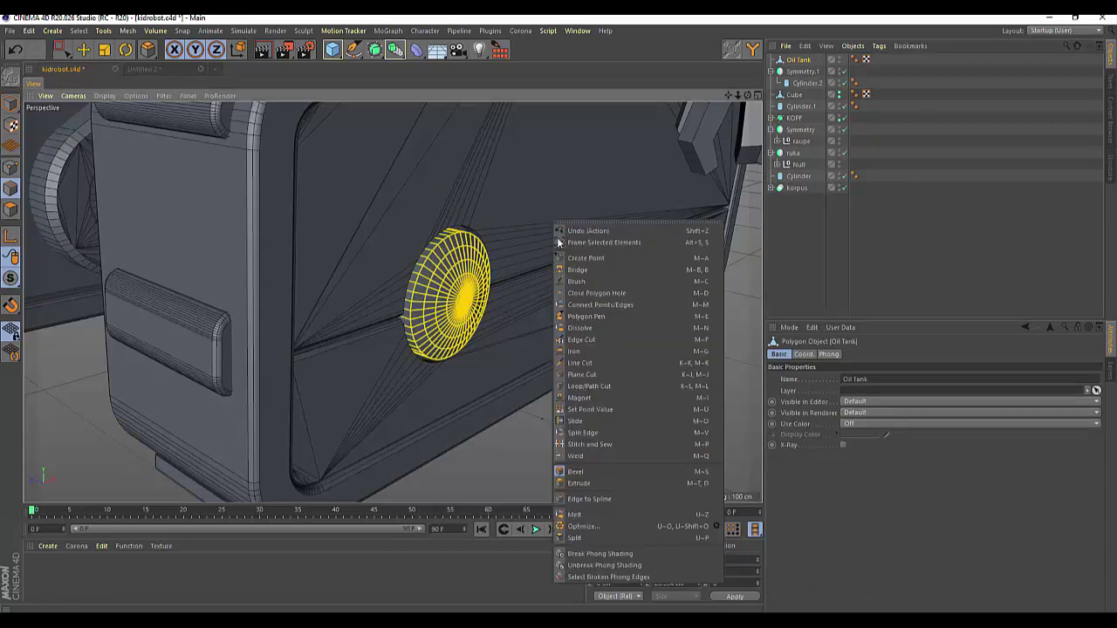
click(583, 527)
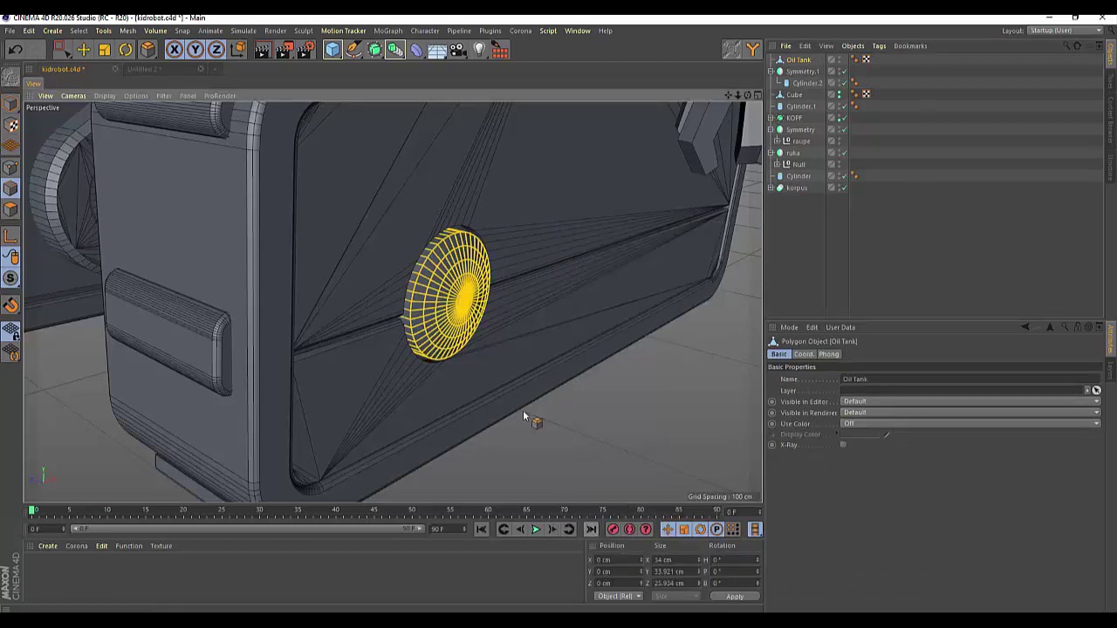
click(79, 30)
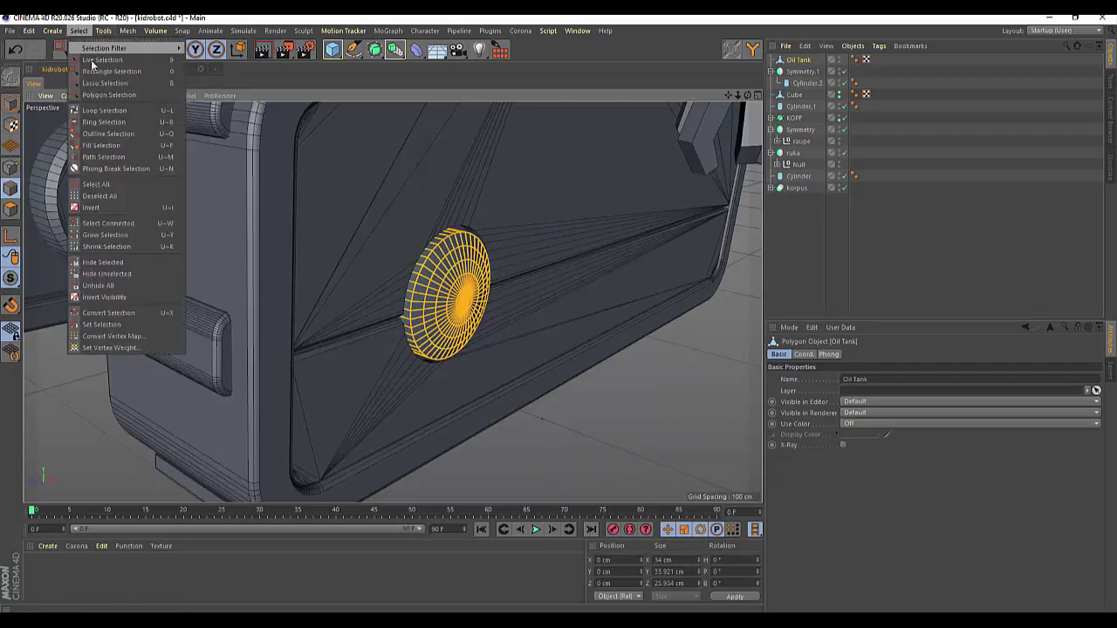
click(100, 111)
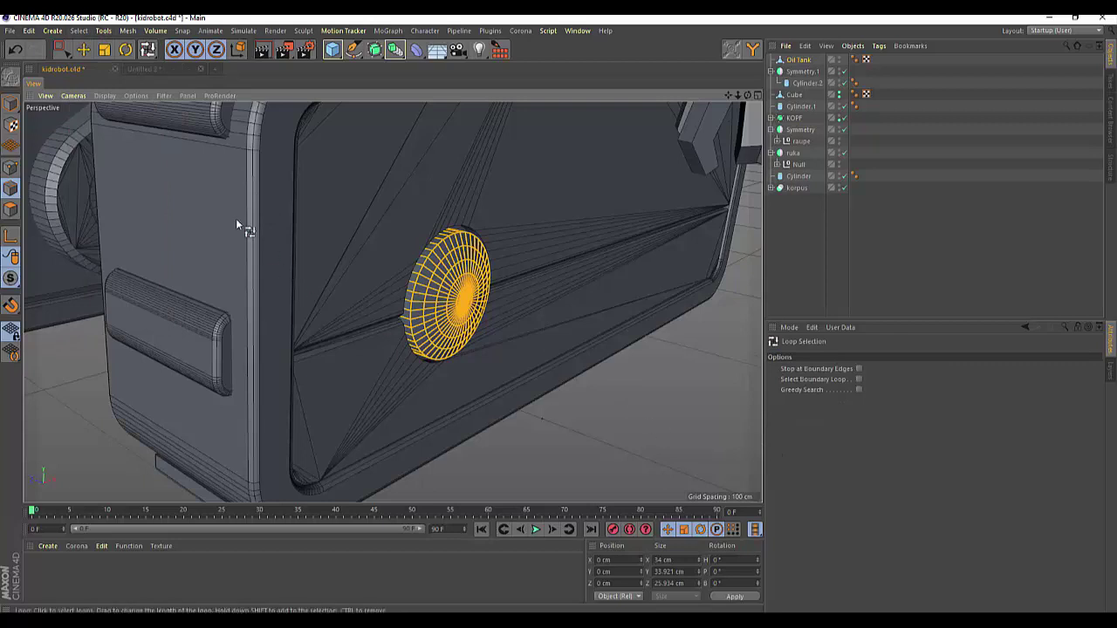
click(80, 30)
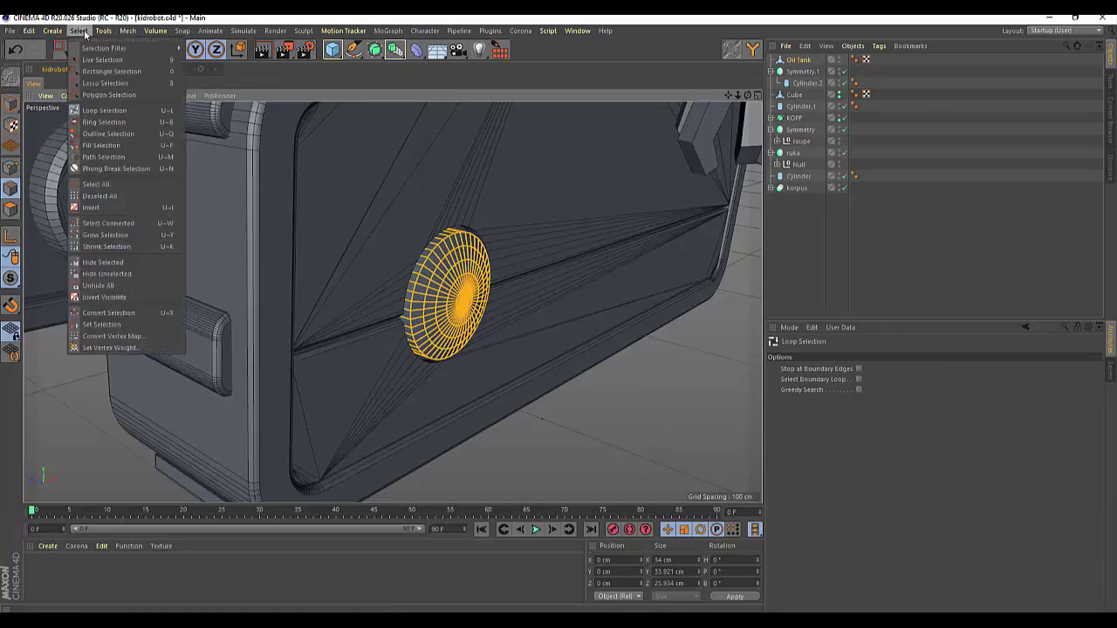
click(110, 196)
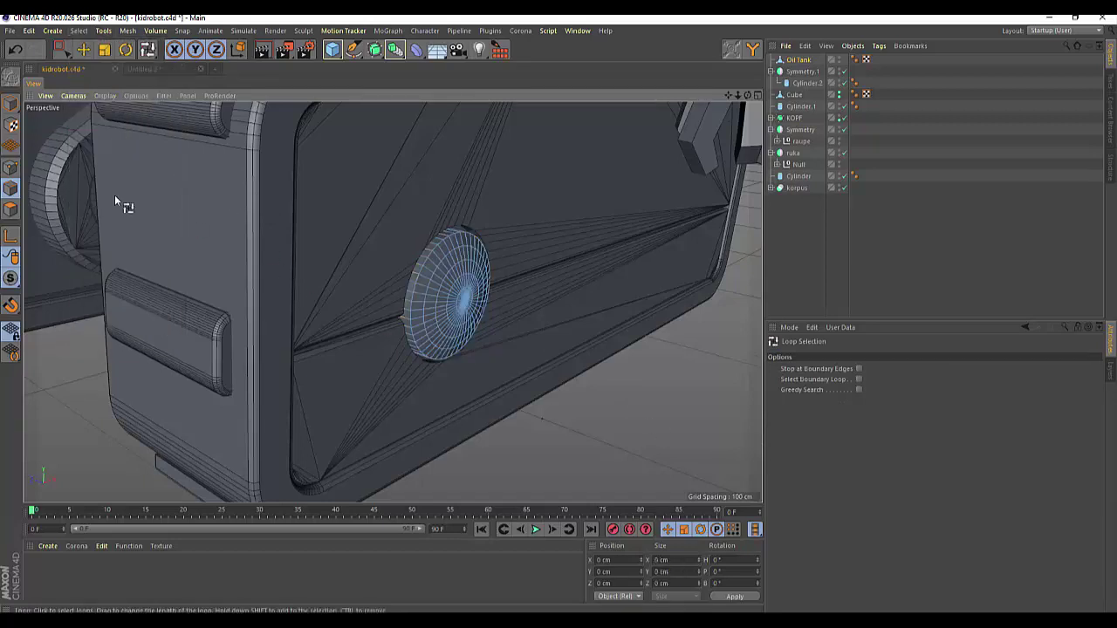
Bevel another edge loop of the hub cap by 0.7 cm, then deselect it.
click(419, 281)
right_click(618, 284)
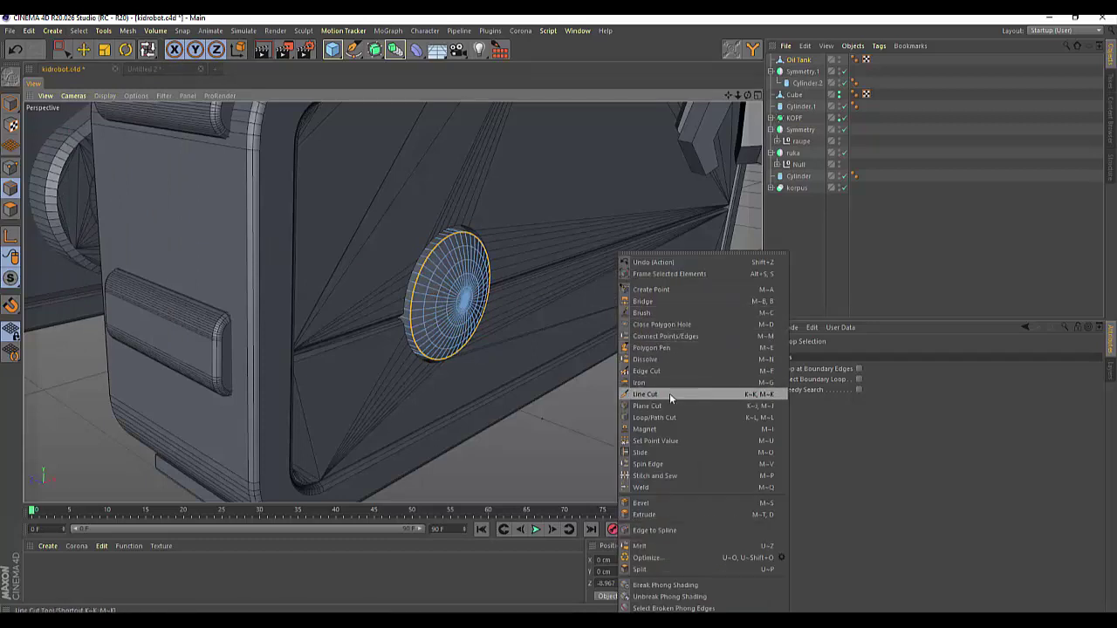
click(646, 503)
click(545, 268)
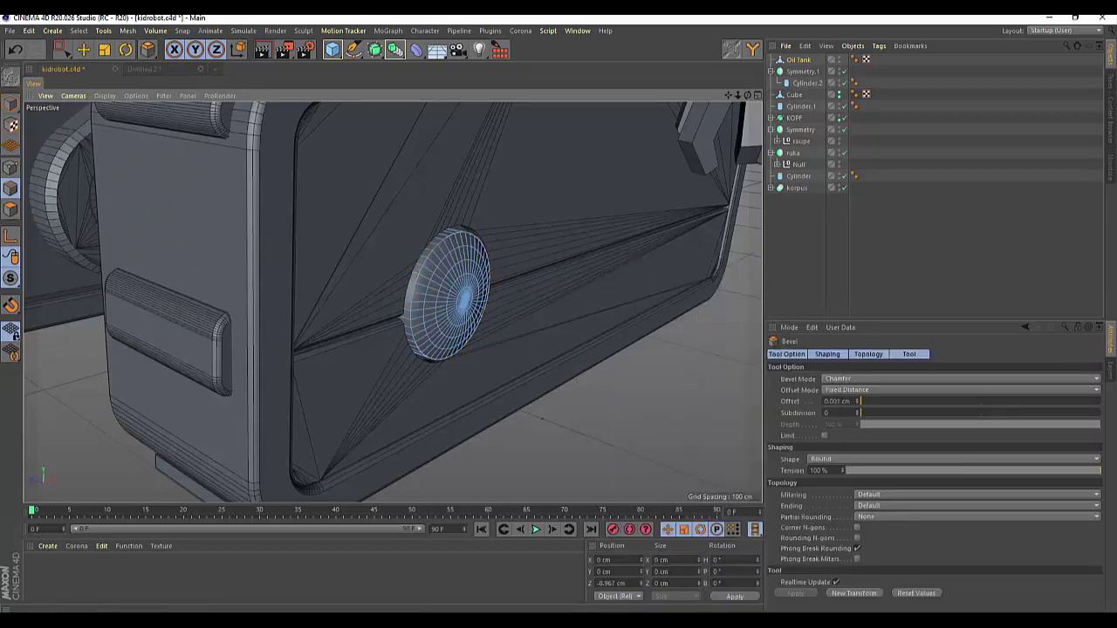
drag(544, 269, 577, 269)
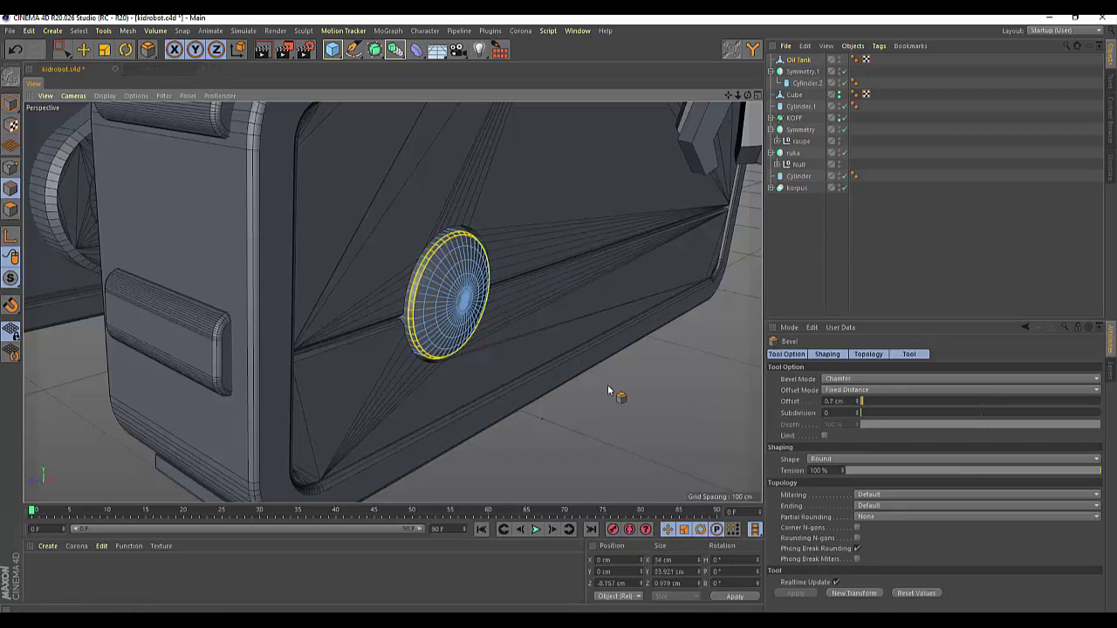
click(629, 422)
Zoom out to show both robot tracks and select the Oil Tank object.
scroll(607, 365, down, 5)
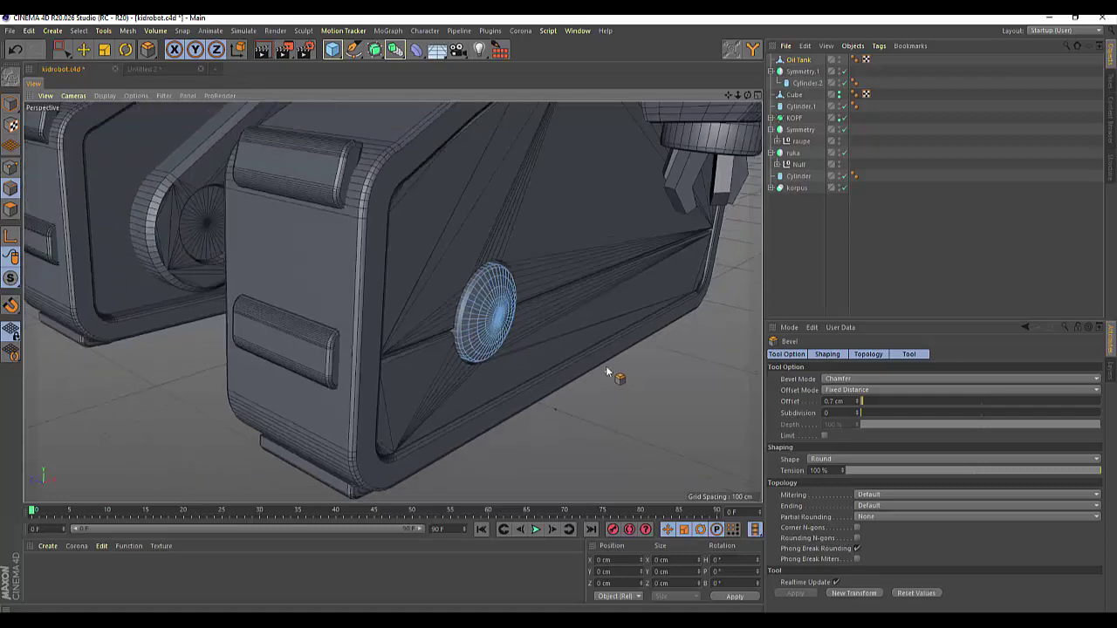
scroll(606, 366, down, 3)
drag(733, 101, 757, 105)
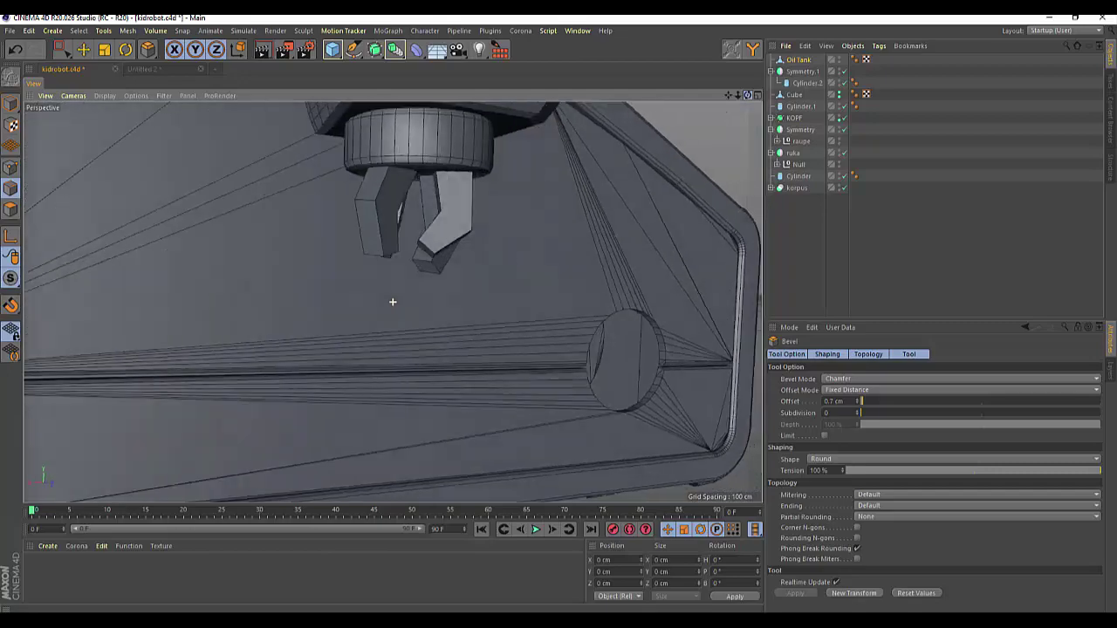
mouse_move(747, 98)
mouse_down()
mouse_move(392, 301)
mouse_move(747, 96)
mouse_up()
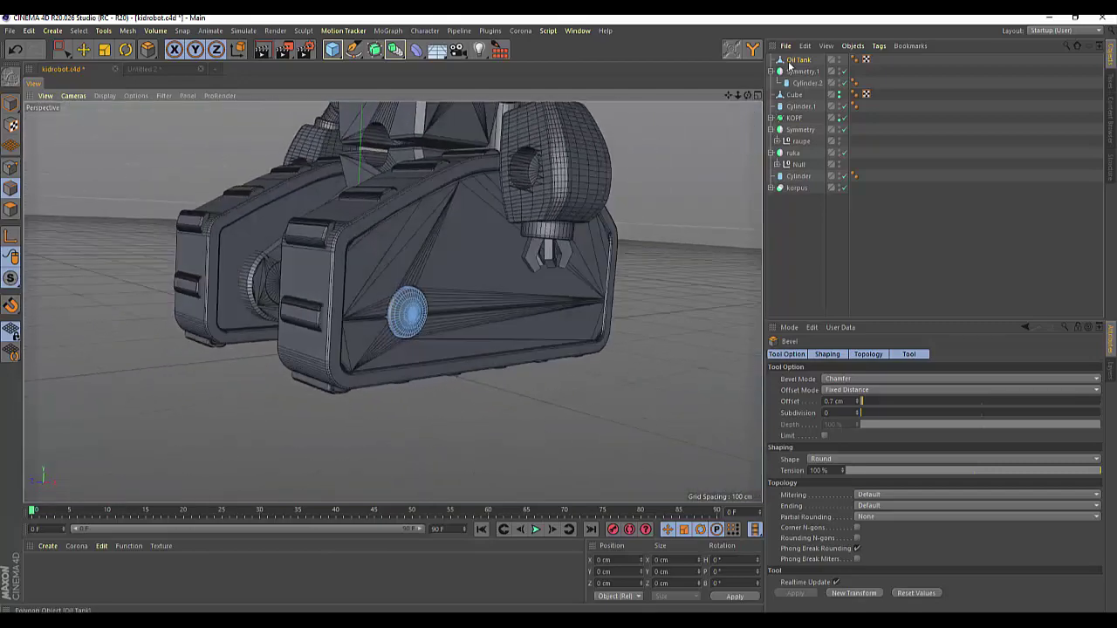
click(794, 60)
Put Oil Tank into a new Connect object, then undo so Oil Tank is top-level again.
click(394, 50)
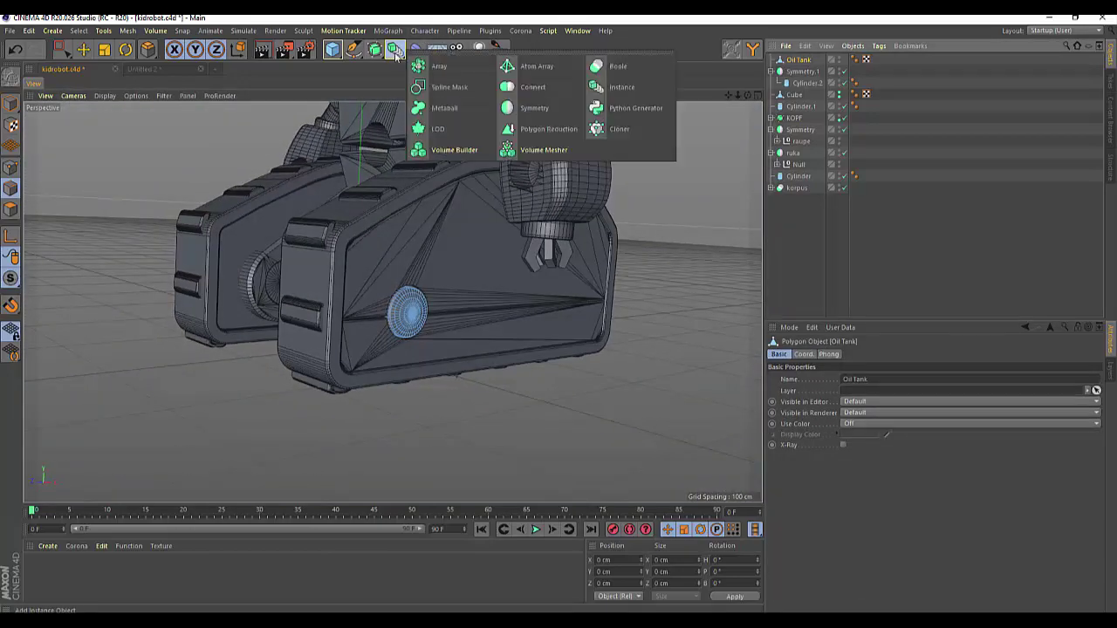
click(512, 92)
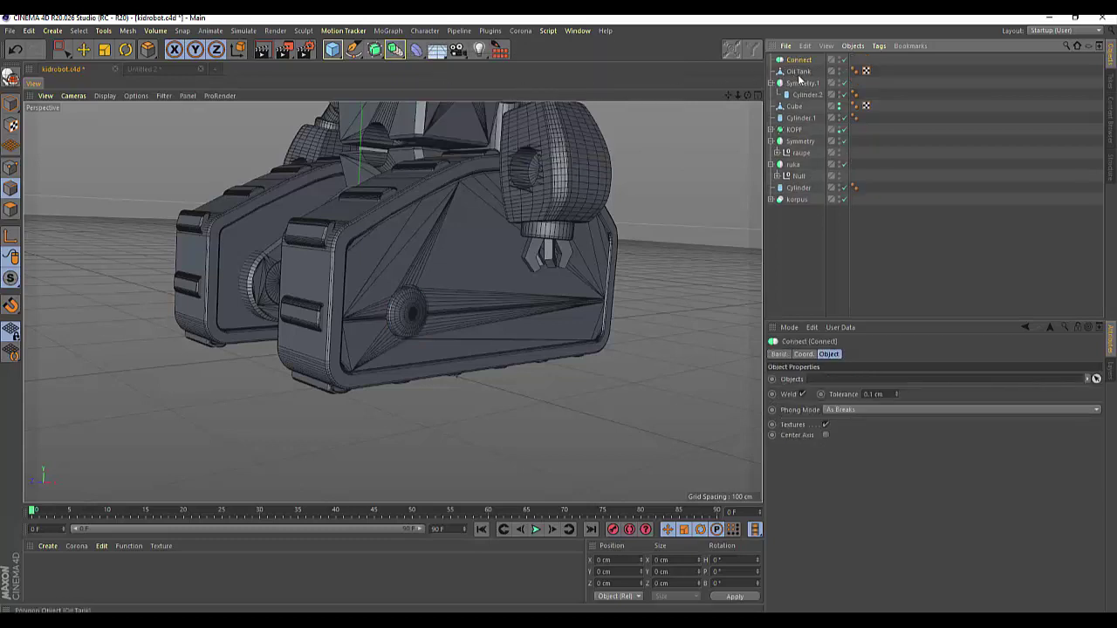
drag(801, 70, 802, 61)
drag(748, 98, 393, 302)
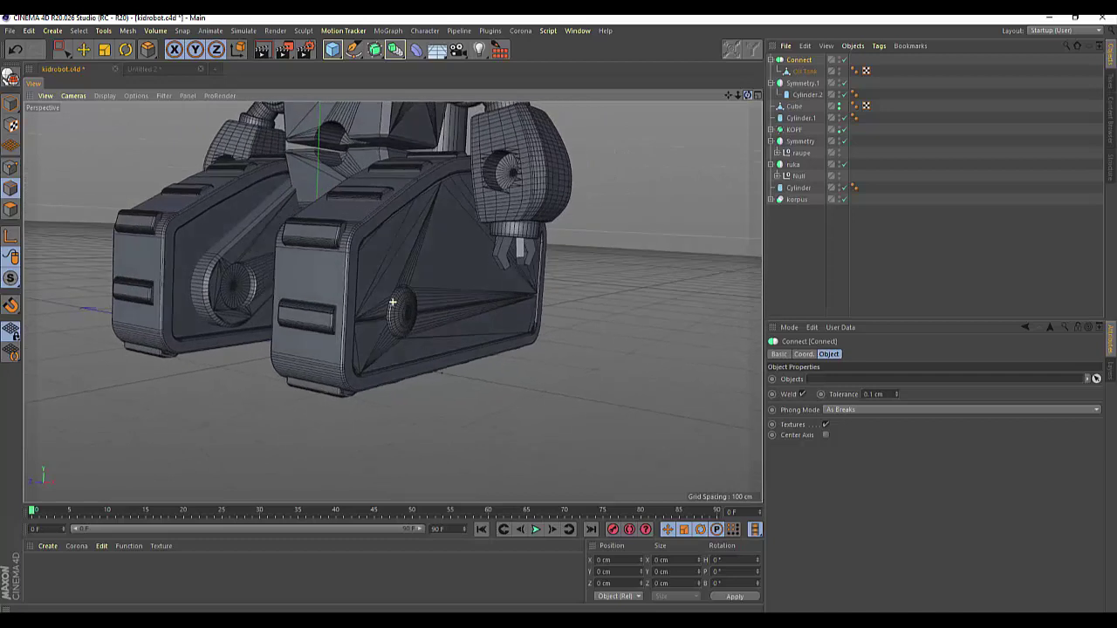
click(804, 71)
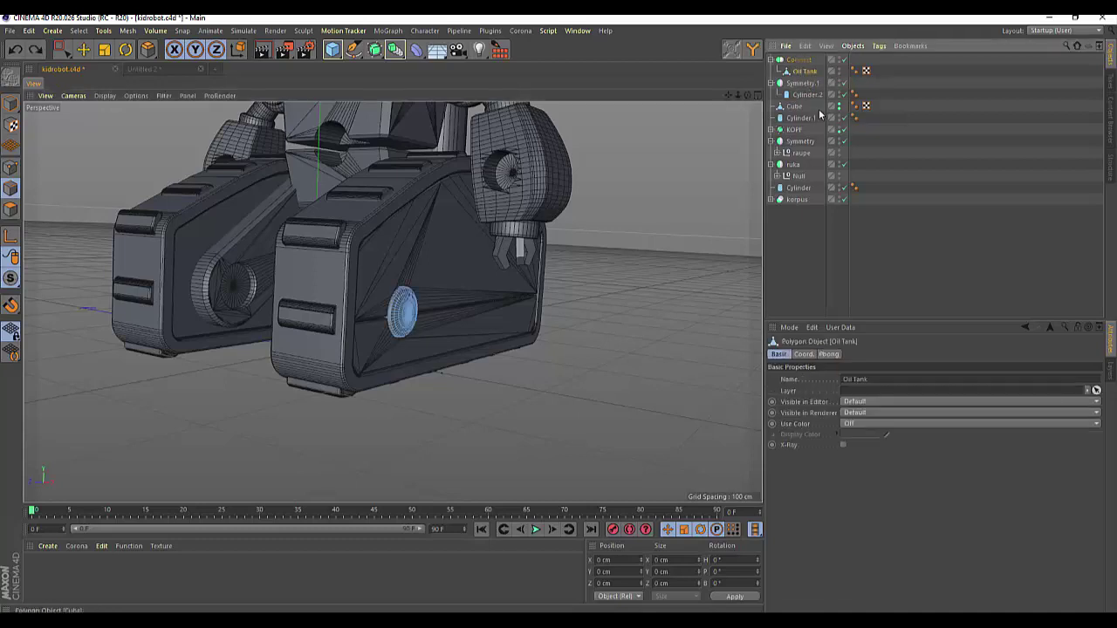
key(ctrl+z)
key(ctrl+z)
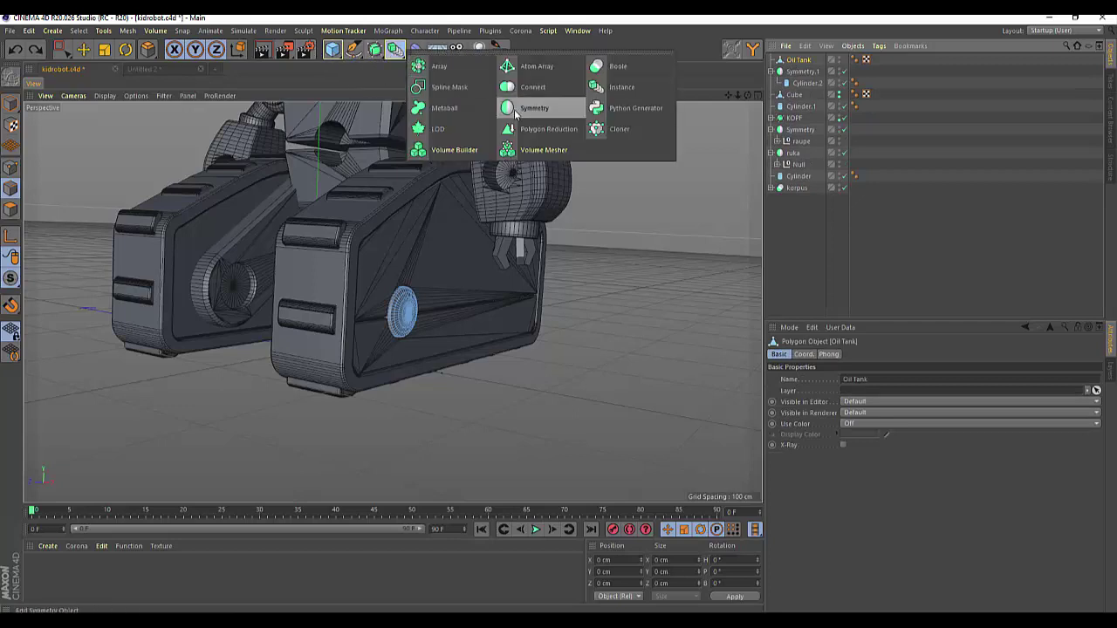
Nest Oil Tank under a new Symmetry.2 with Mirror Plane set to XY.
drag(381, 54, 593, 113)
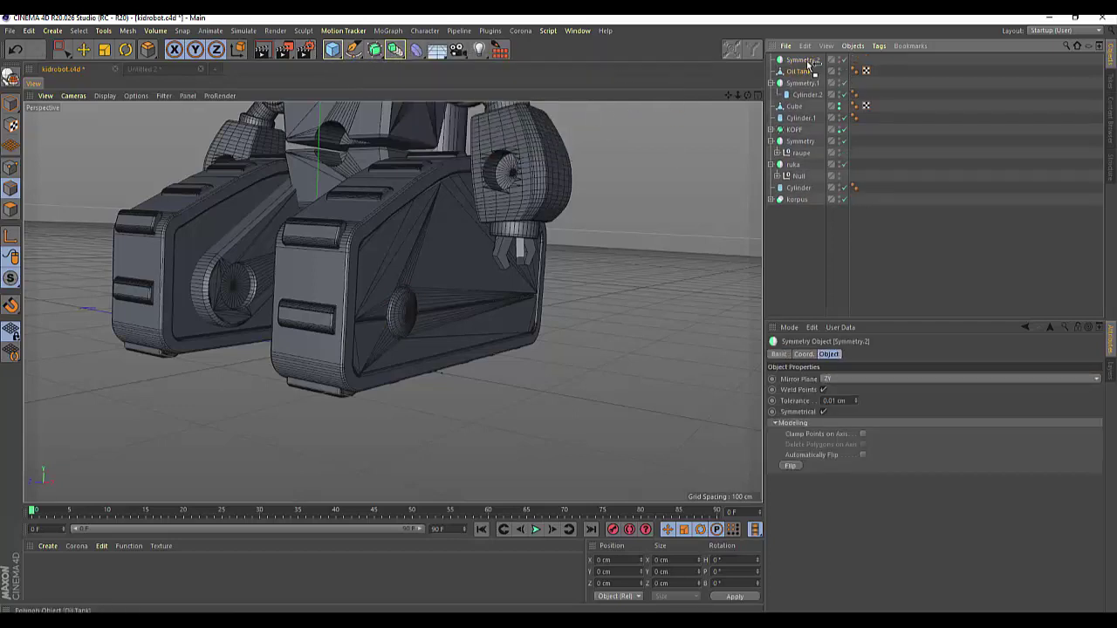
drag(805, 70, 802, 59)
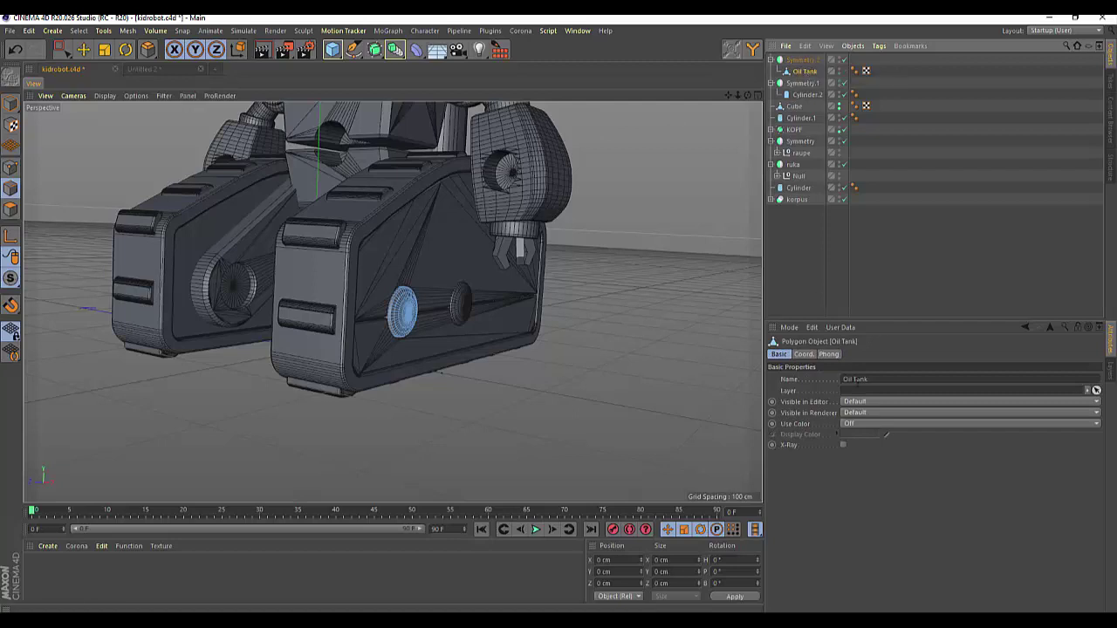
click(804, 60)
click(834, 379)
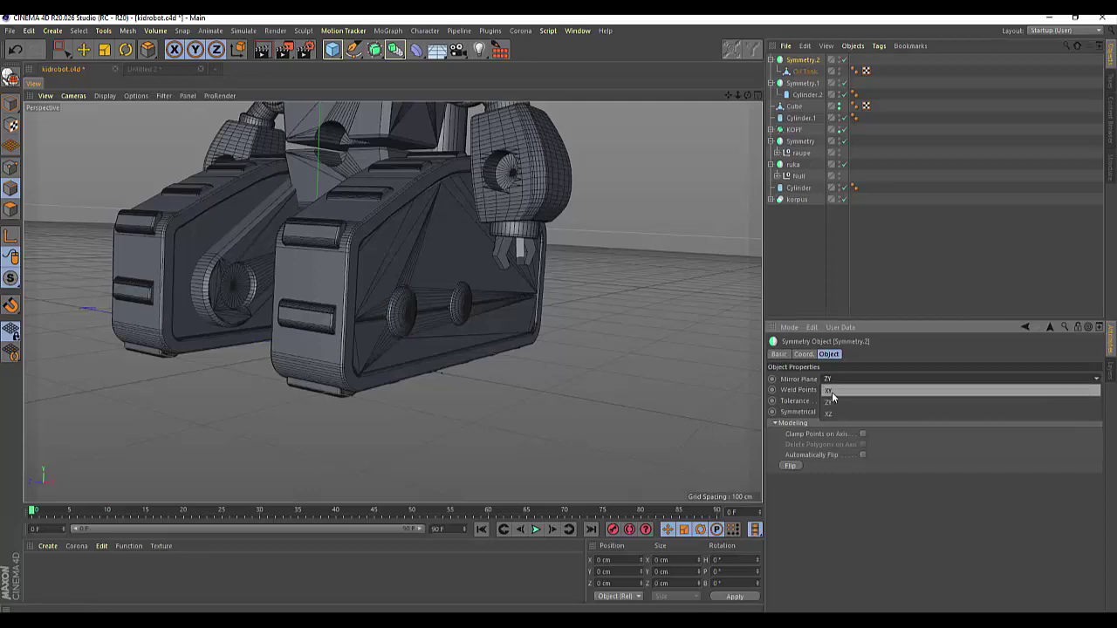
click(832, 391)
mouse_move(744, 96)
mouse_down()
mouse_move(393, 302)
mouse_move(707, 108)
mouse_move(392, 302)
mouse_up()
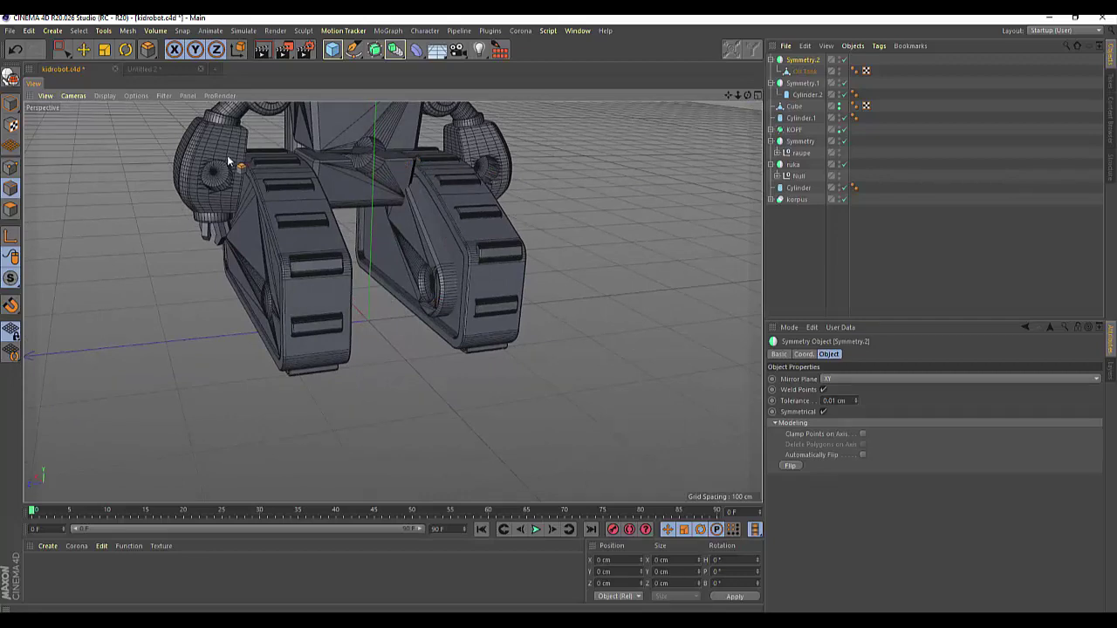
Zoom out to show the whole robot with its new Extrude, Cloth Surface and Symmetry objects.
mouse_move(735, 95)
mouse_down()
mouse_move(393, 302)
mouse_move(748, 95)
mouse_up()
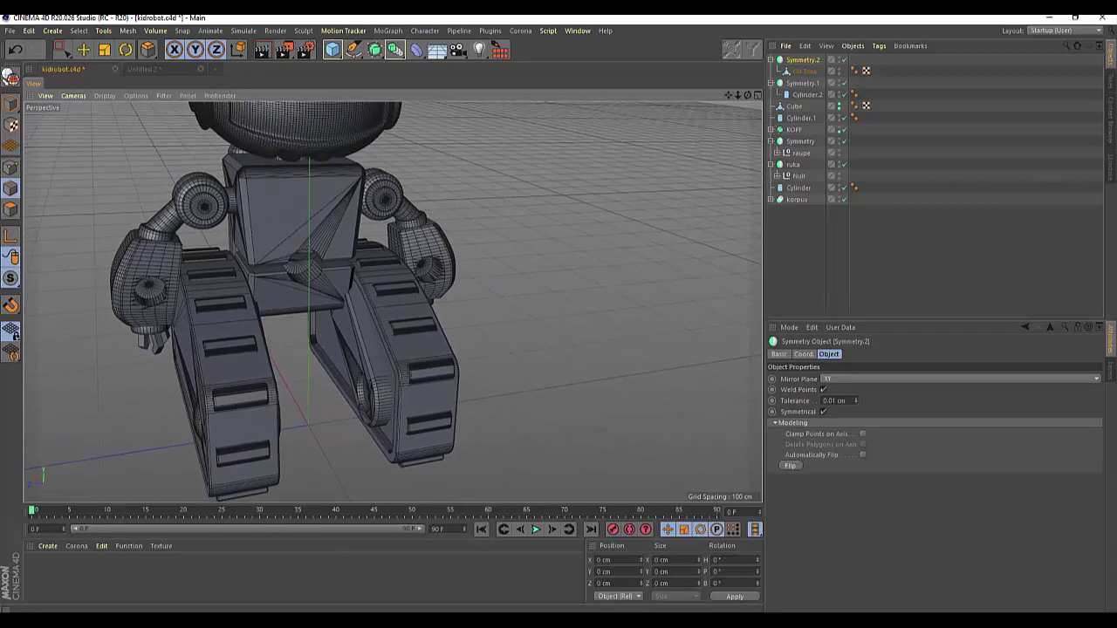
key(F9)
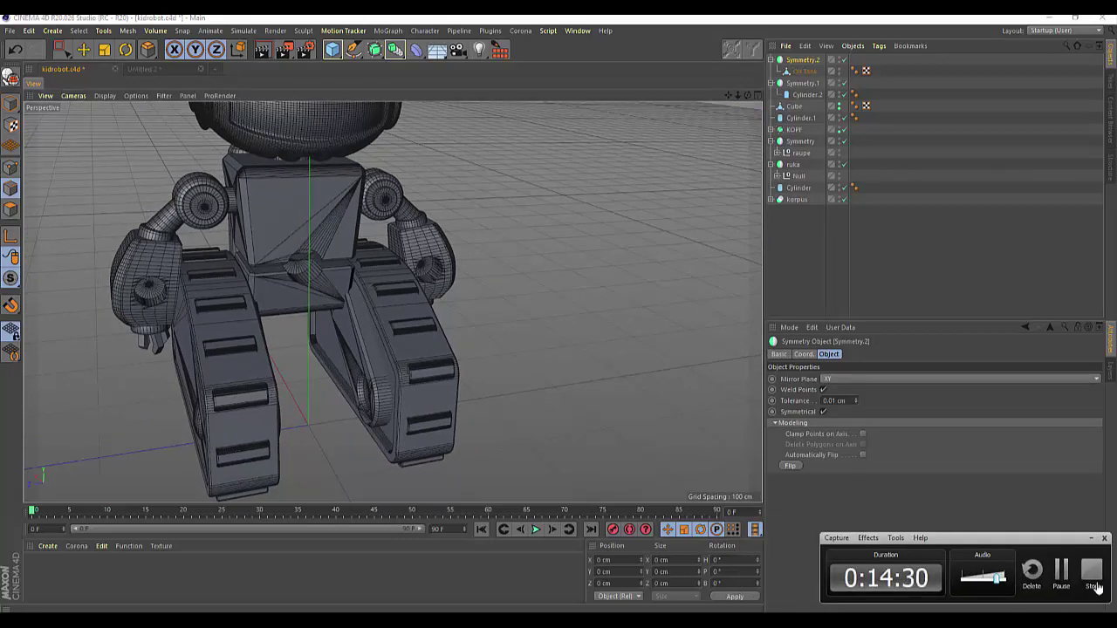
click(1061, 572)
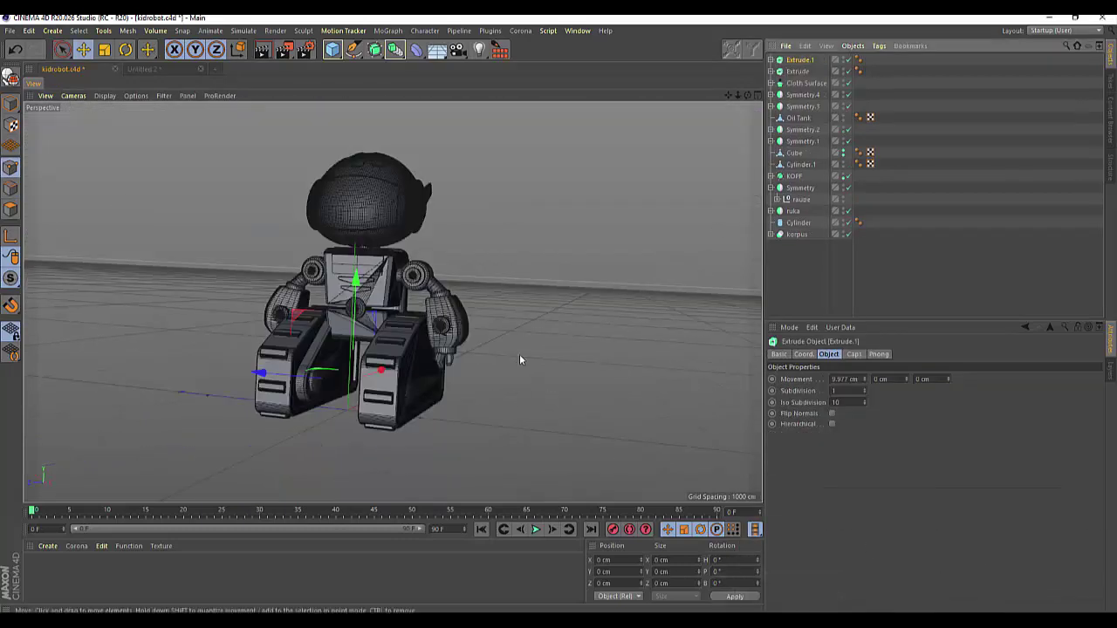
Select all objects from Extrude.1 down to korpus and group them under a new Null.
click(125, 50)
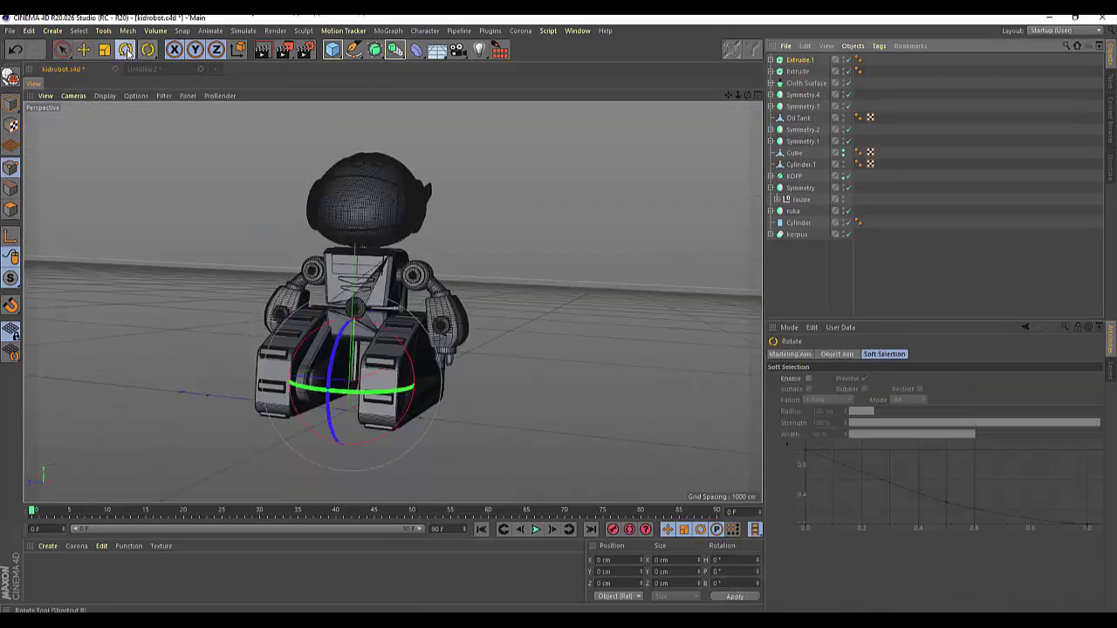
click(796, 74)
shift+click(797, 236)
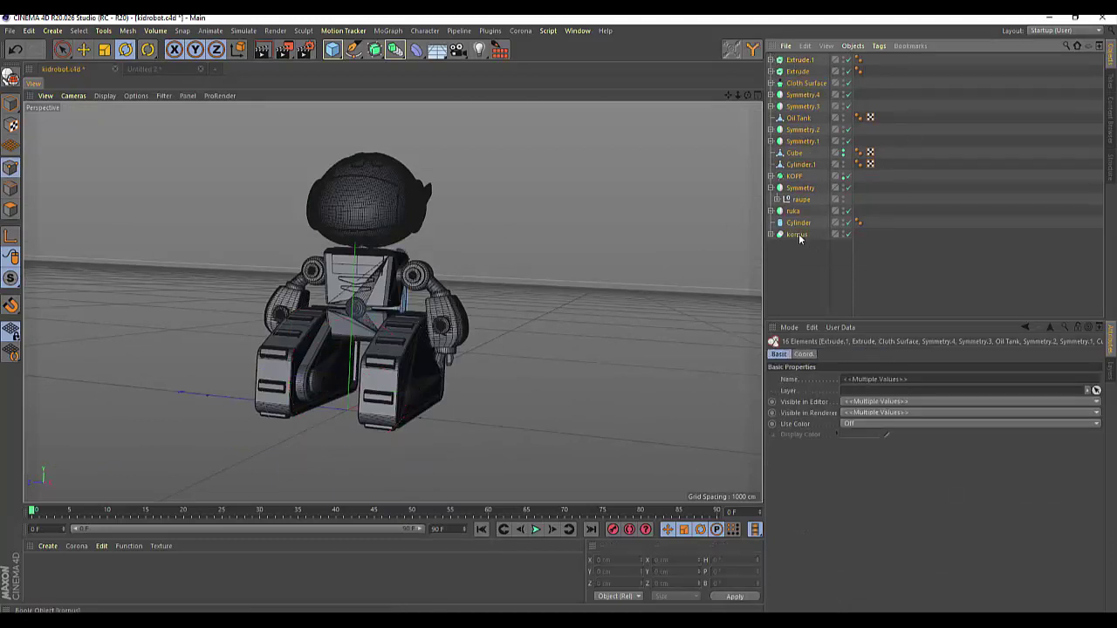
key(alt+g)
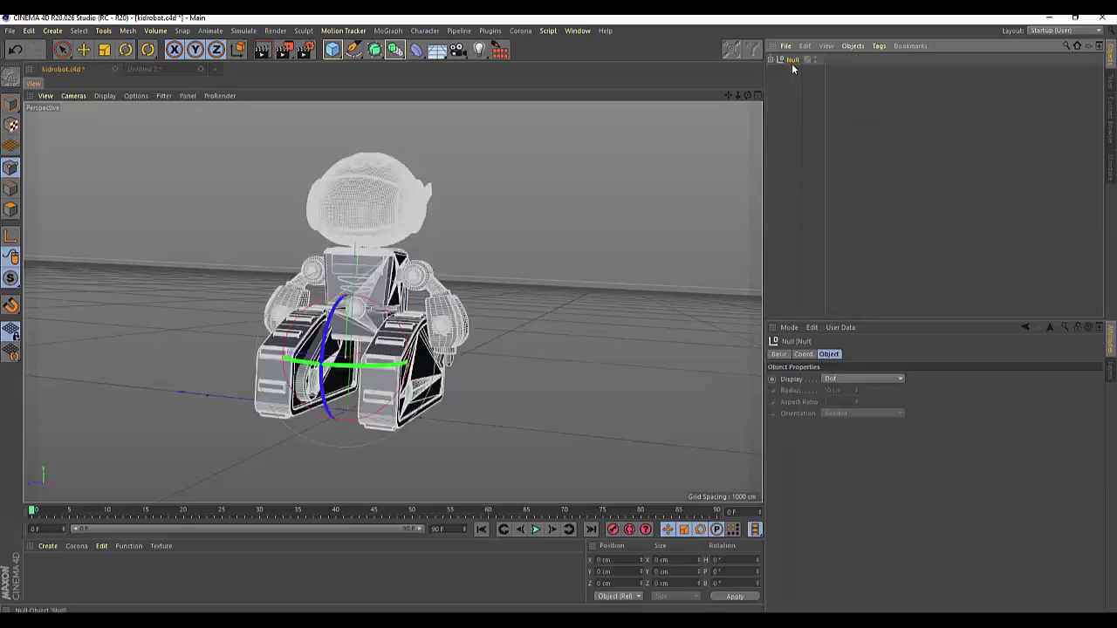
Frame the robot in view and rename the new Null to Kidrobot.
key(o)
key(b)
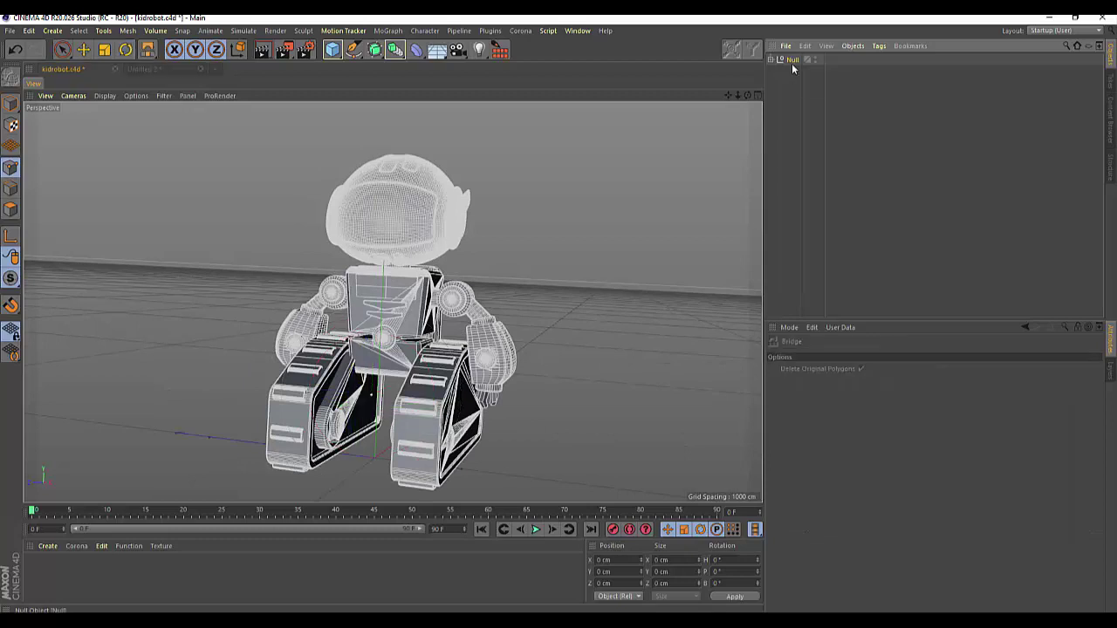
key(t)
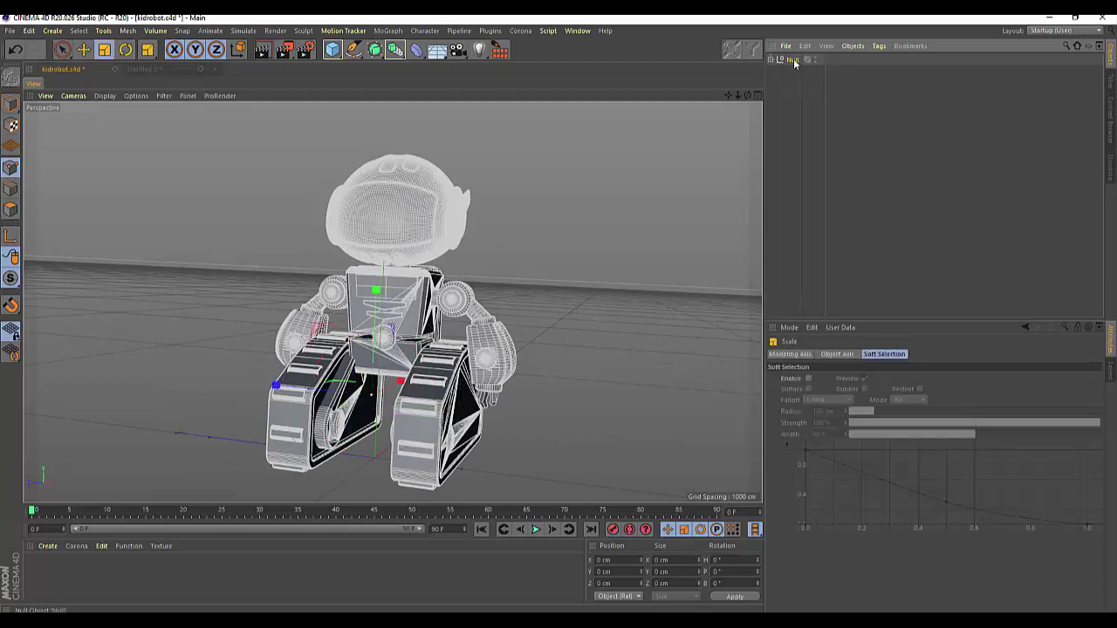
click(794, 60)
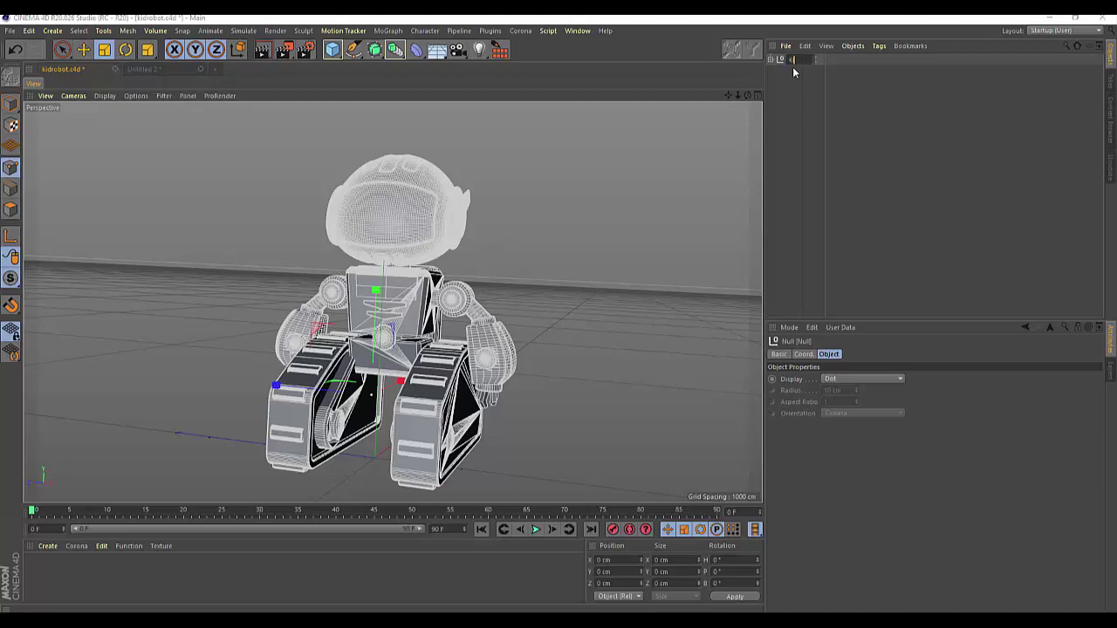
text(idrobot)
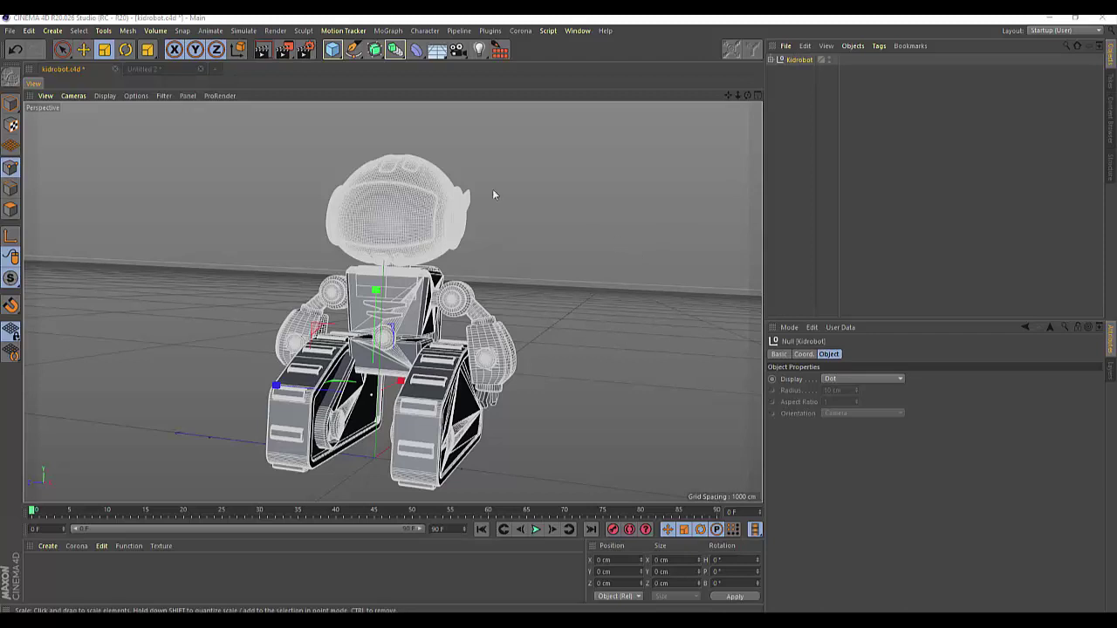
scroll(562, 210, down, 2)
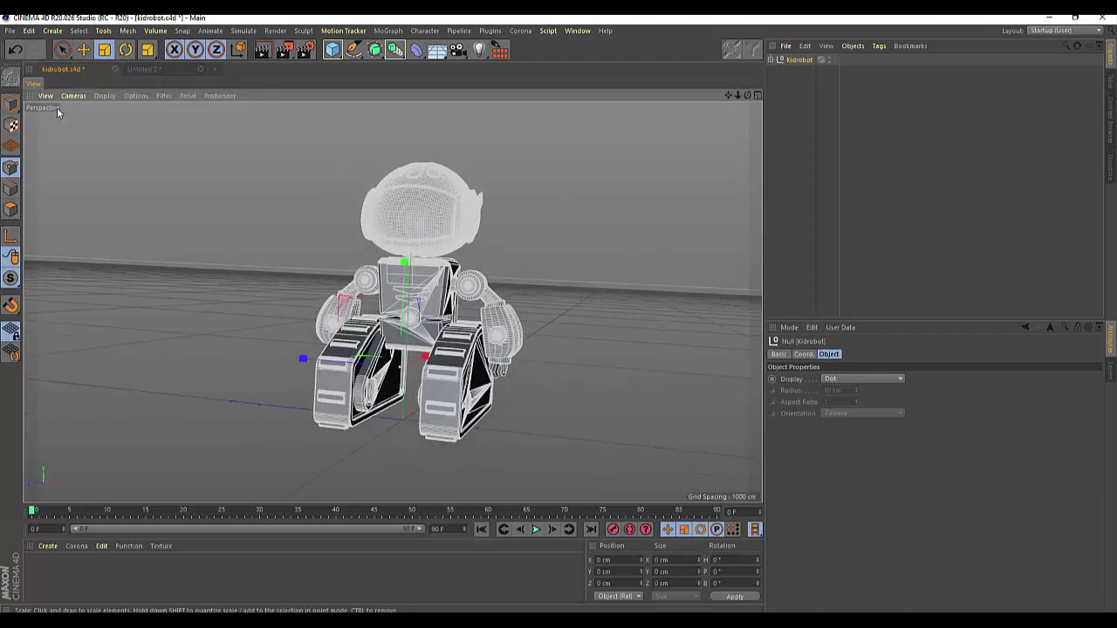
Render a quick viewport preview of the robot, then clear it back to editing.
click(68, 52)
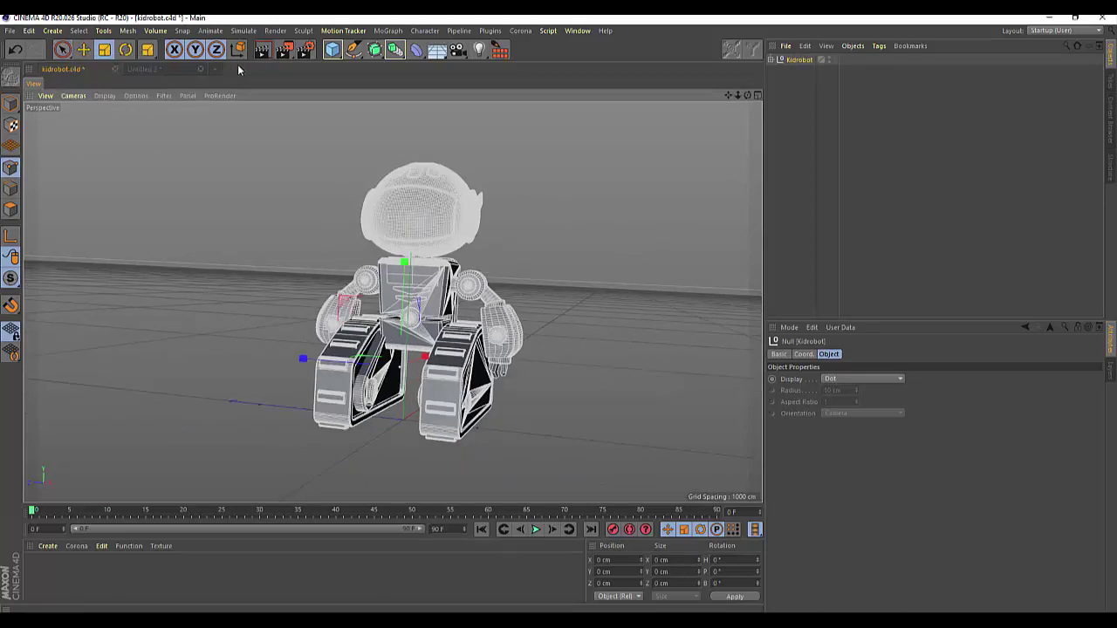
click(262, 52)
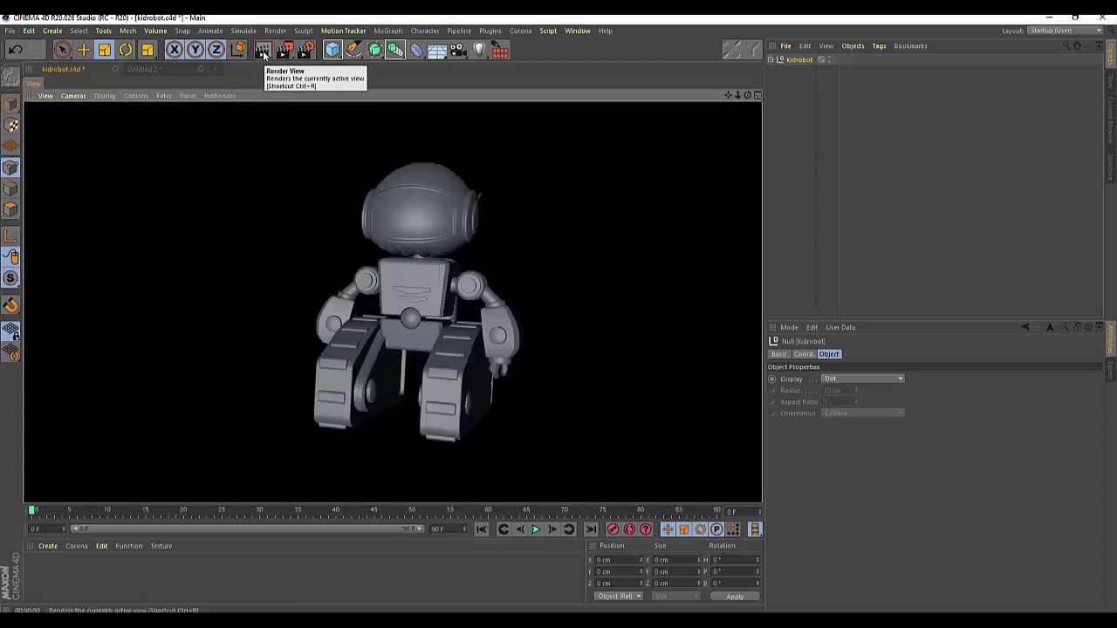
click(264, 54)
click(575, 234)
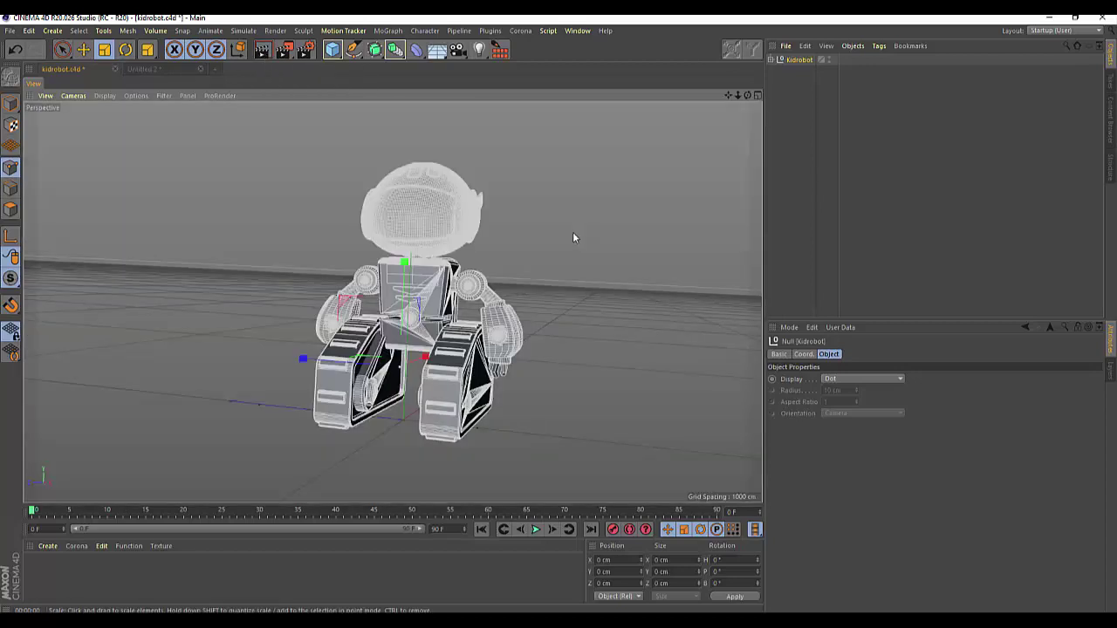
click(287, 55)
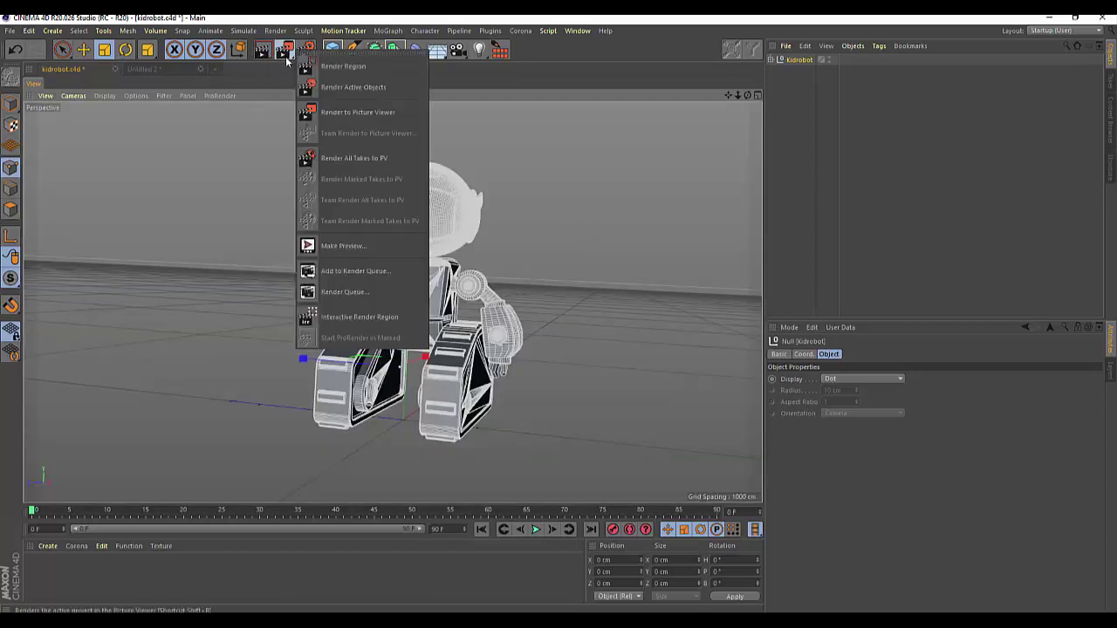
click(247, 94)
Tilt the robot around its pitch axis, then undo so it stands upright.
click(126, 50)
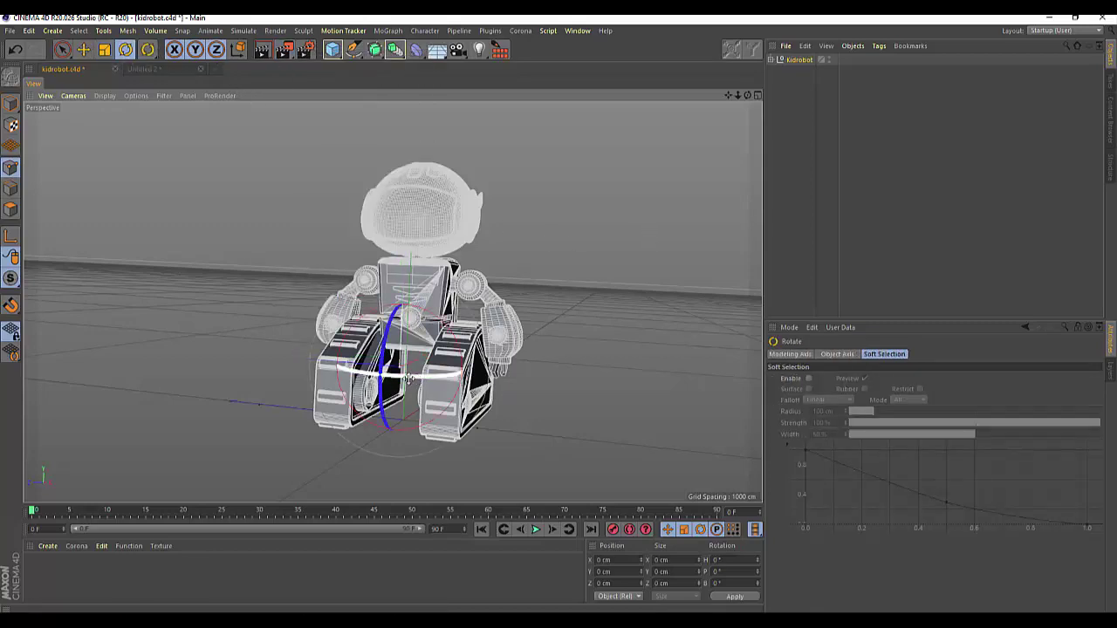
drag(408, 377, 220, 328)
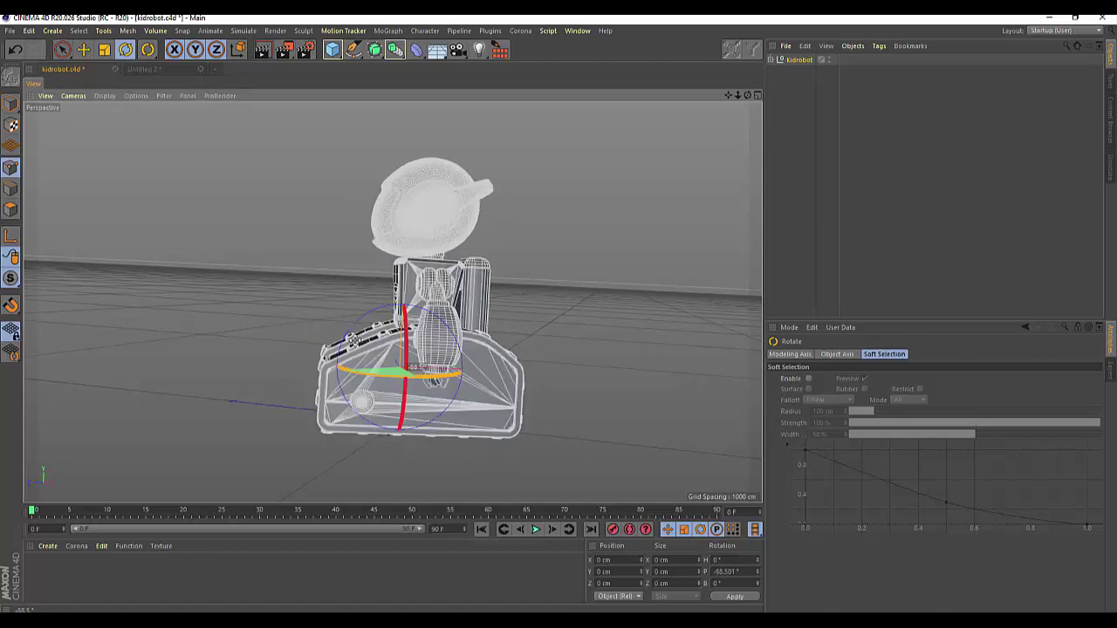
key(ctrl+z)
Switch the viewport to Gouraud shading and spin the robot to inspect it from all sides.
click(105, 95)
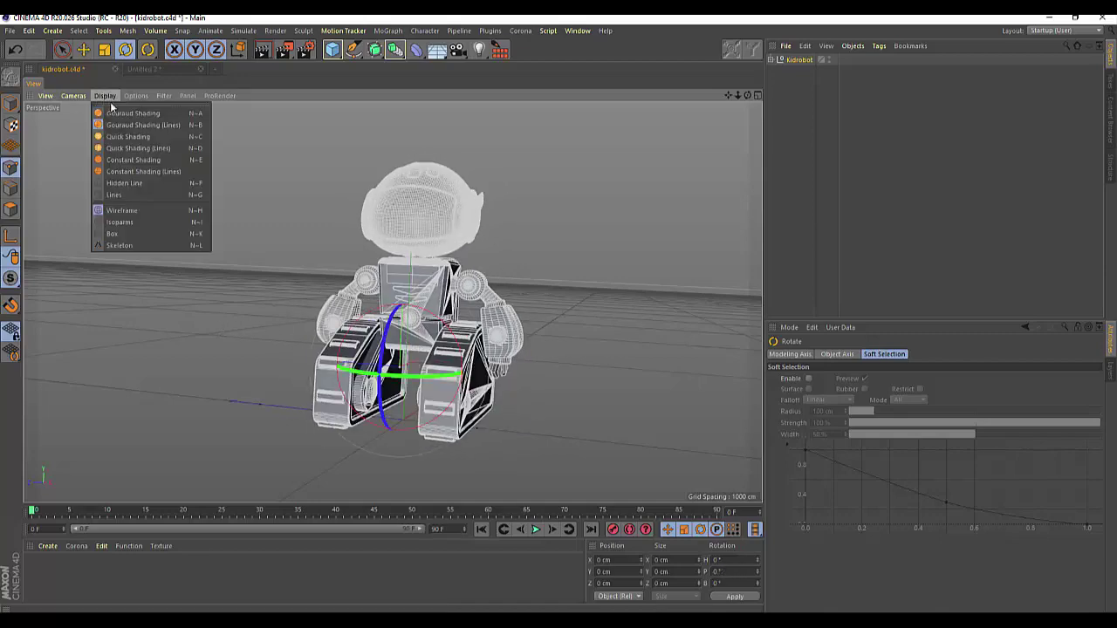
click(130, 114)
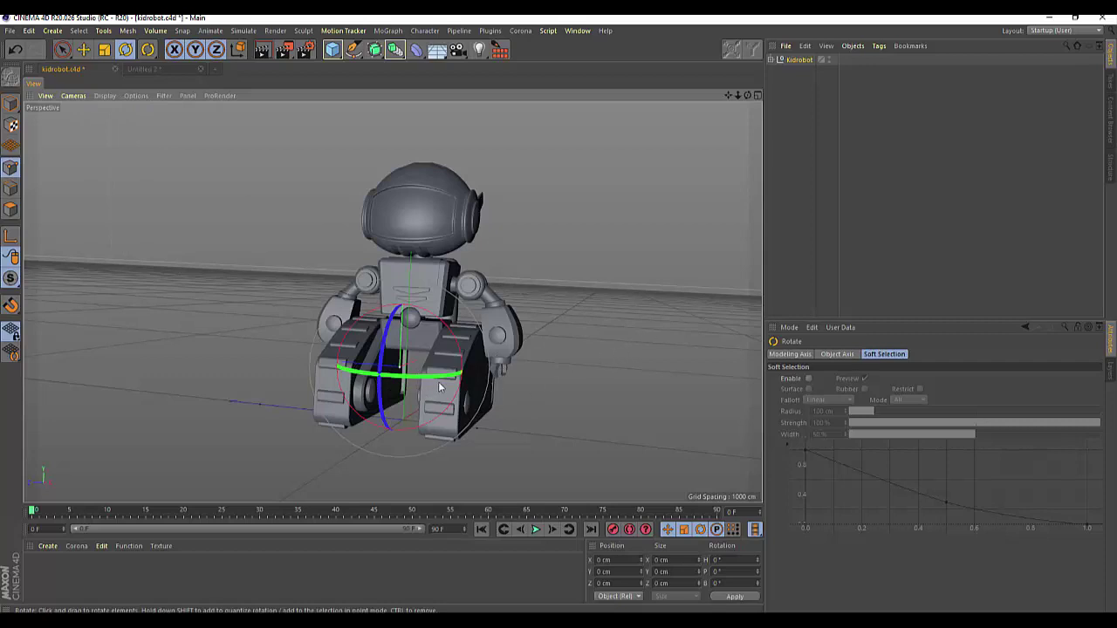
mouse_move(438, 382)
mouse_down()
mouse_move(117, 380)
mouse_move(464, 410)
mouse_move(295, 441)
mouse_move(454, 437)
mouse_up()
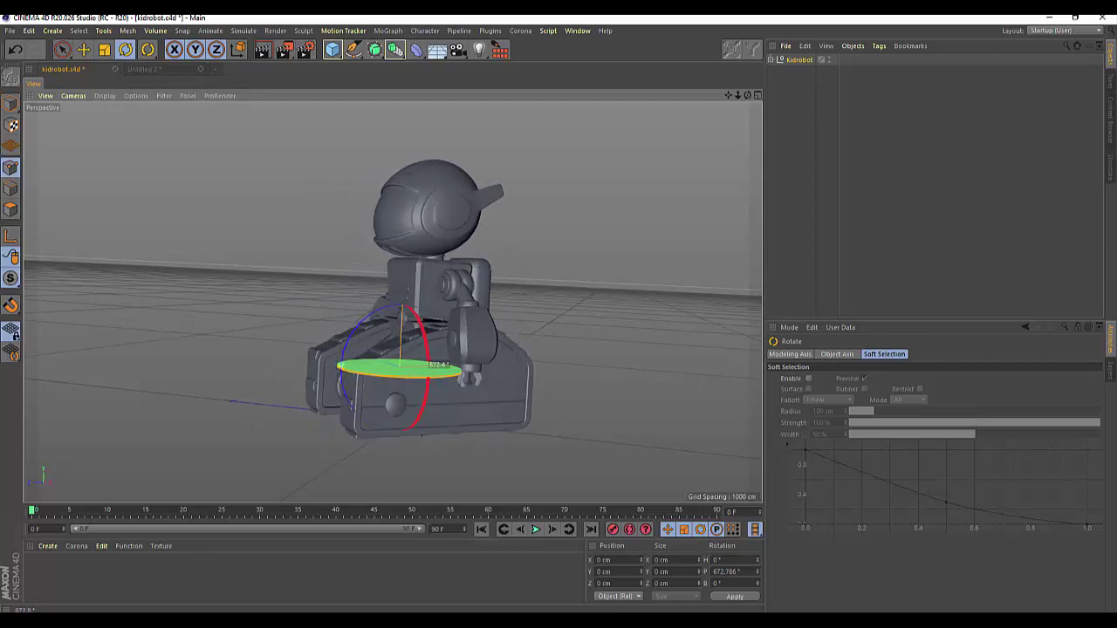
mouse_move(454, 436)
mouse_down()
mouse_move(303, 443)
mouse_move(448, 433)
mouse_move(540, 288)
mouse_up()
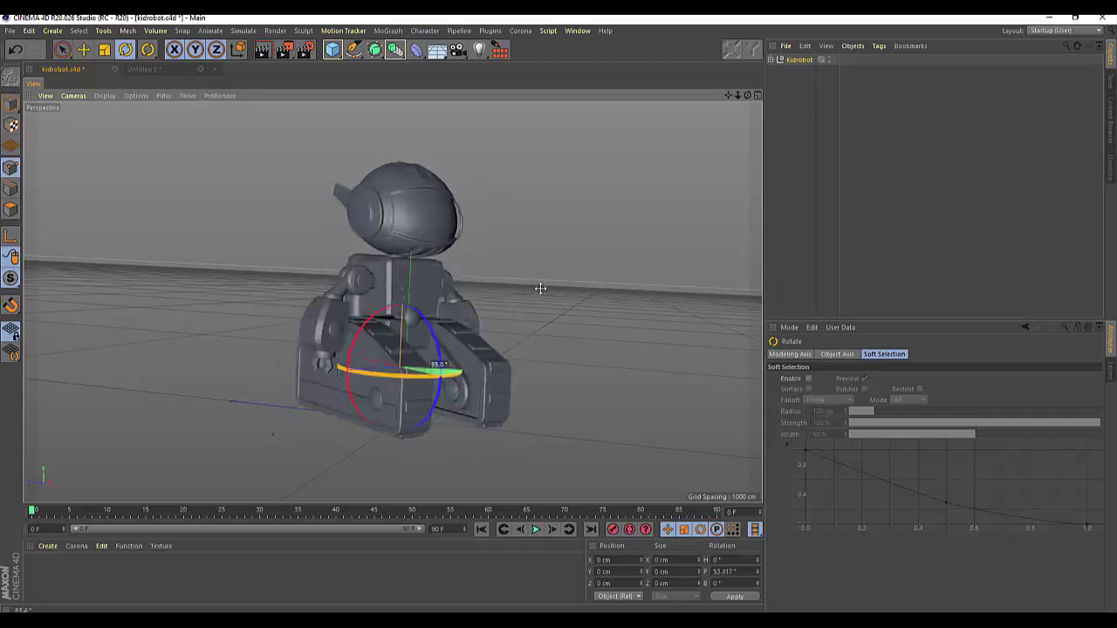
mouse_move(540, 288)
mouse_down()
mouse_move(489, 349)
mouse_move(459, 314)
mouse_move(457, 328)
mouse_move(423, 337)
mouse_up()
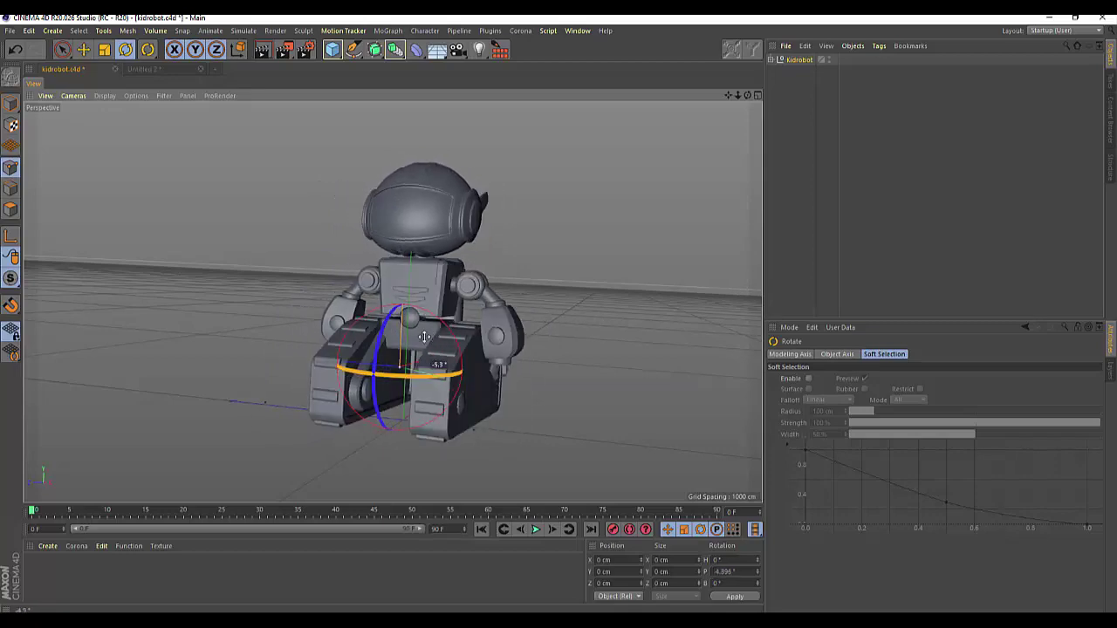
mouse_move(424, 337)
mouse_down()
mouse_move(686, 345)
mouse_move(456, 359)
mouse_move(698, 357)
mouse_move(450, 364)
mouse_move(563, 326)
mouse_move(385, 340)
mouse_move(643, 337)
mouse_move(395, 434)
mouse_up()
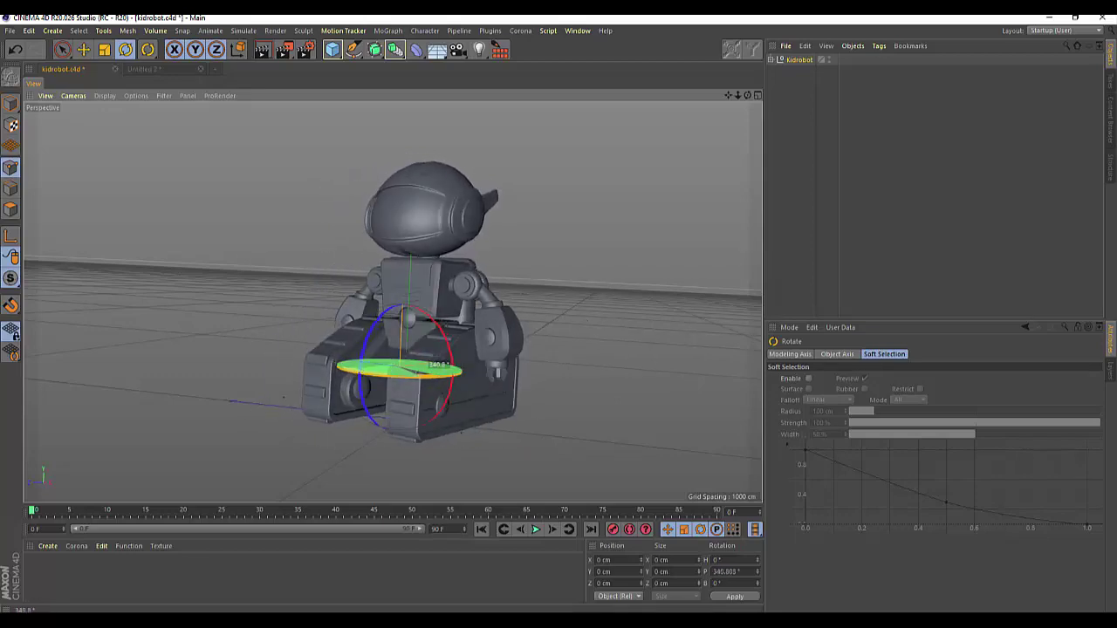
mouse_move(434, 363)
mouse_down()
mouse_move(425, 321)
mouse_move(847, 298)
mouse_up()
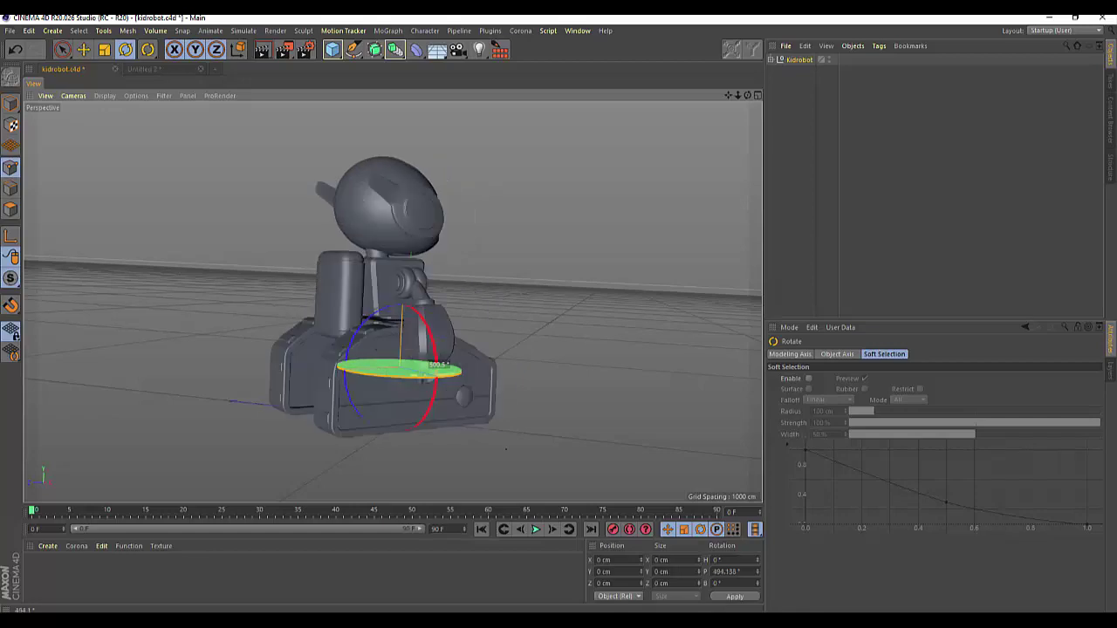
mouse_move(768, 367)
mouse_down()
mouse_move(405, 371)
mouse_move(644, 332)
mouse_move(524, 367)
mouse_move(666, 292)
mouse_move(312, 319)
mouse_move(494, 322)
mouse_move(403, 339)
mouse_move(547, 368)
mouse_up()
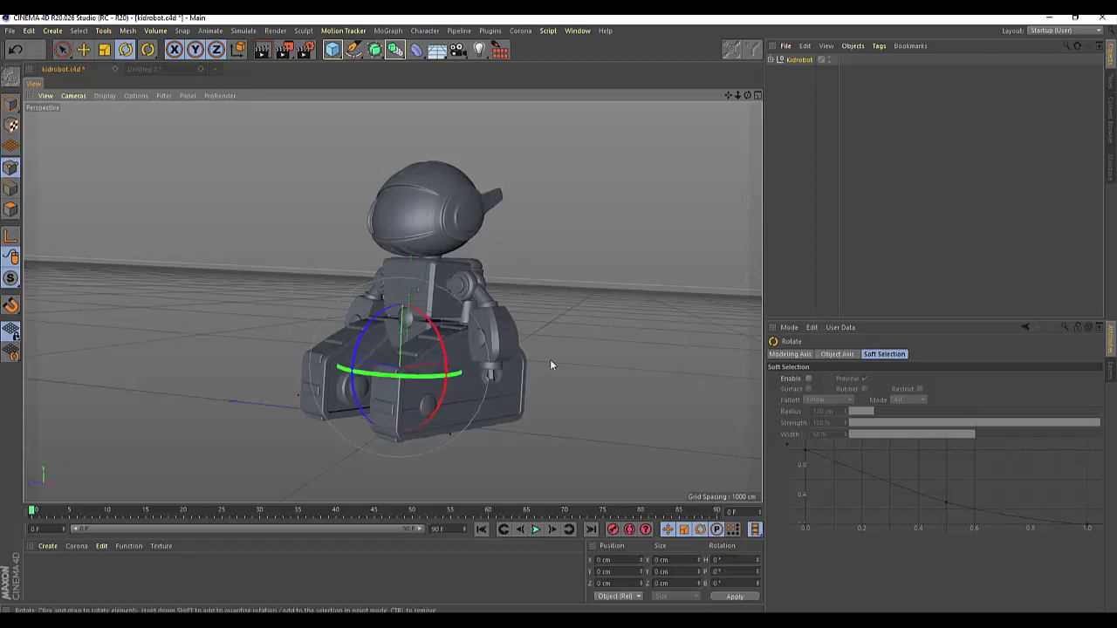